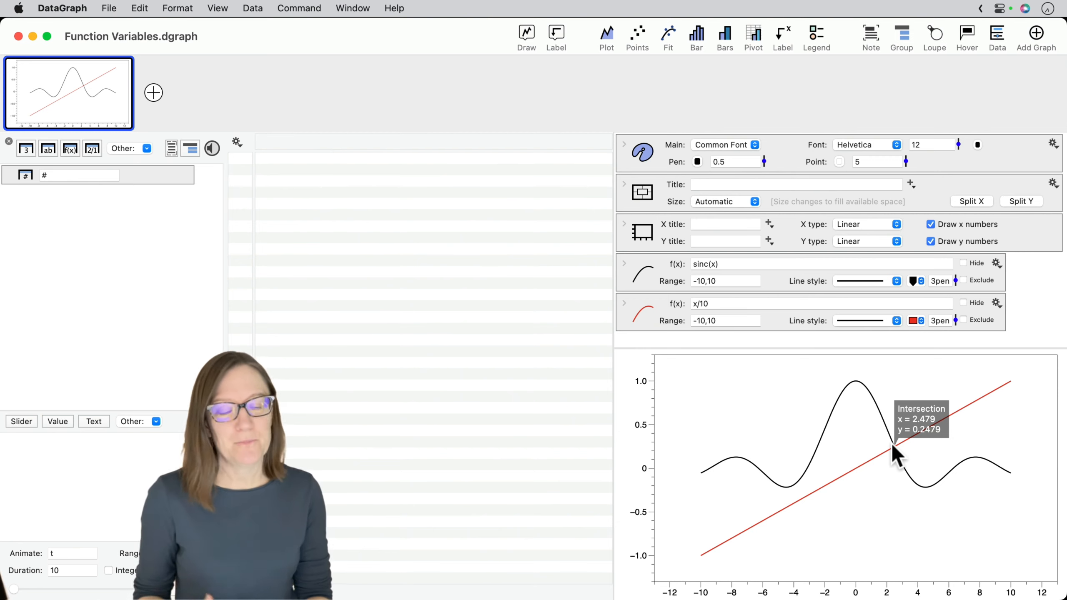
- Inspect the critical points of the sinc(x) curve and its intersection with the x/10 line
{"action": "mouse_move", "coordinate": [871, 407]}
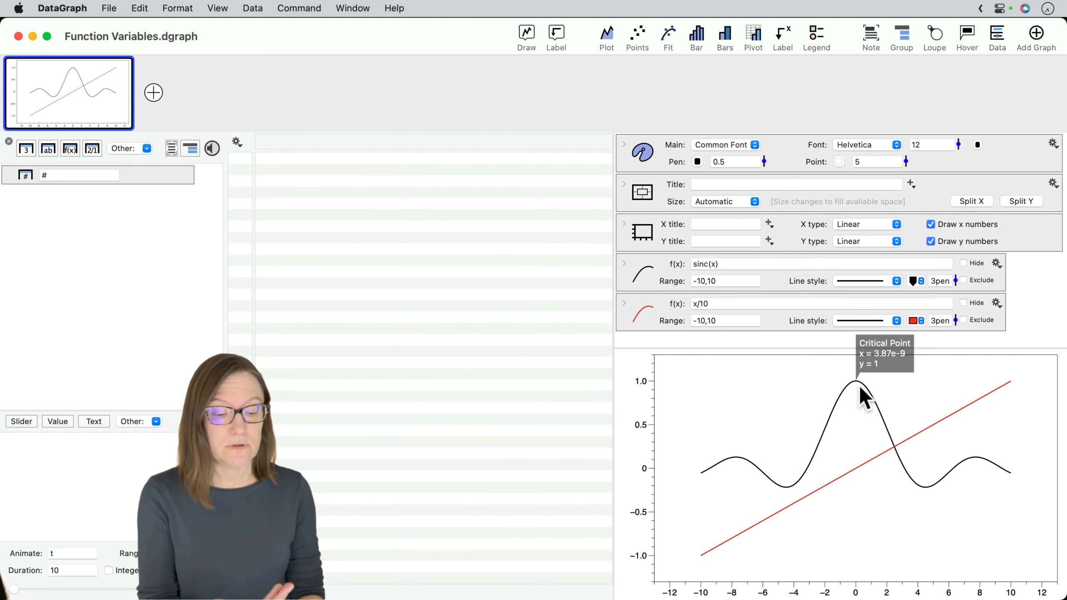
{"action": "mouse_move", "coordinate": [794, 482]}
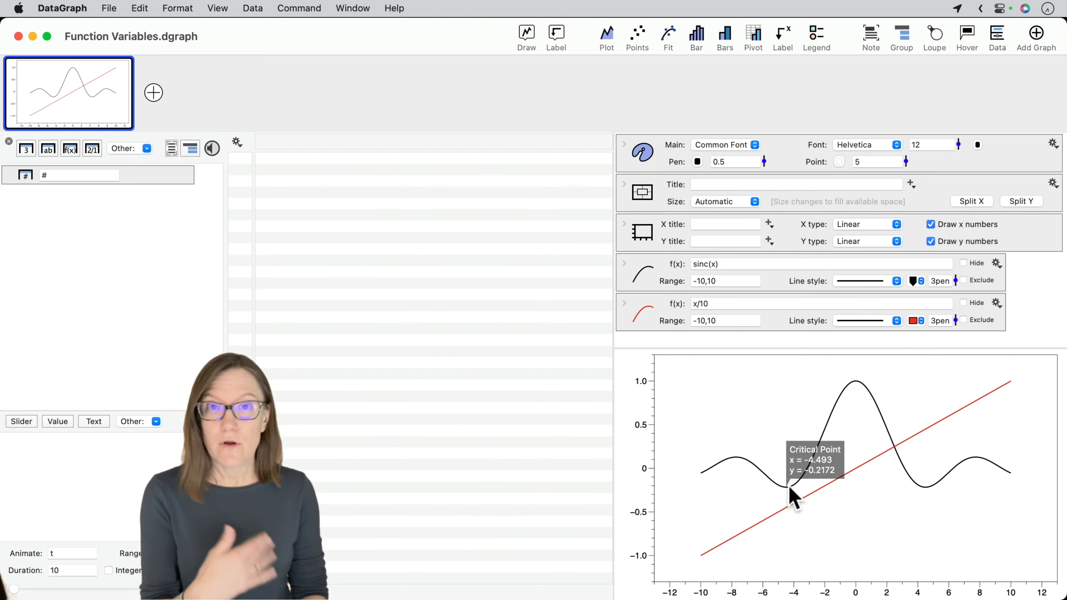
{"action": "mouse_move", "coordinate": [896, 443]}
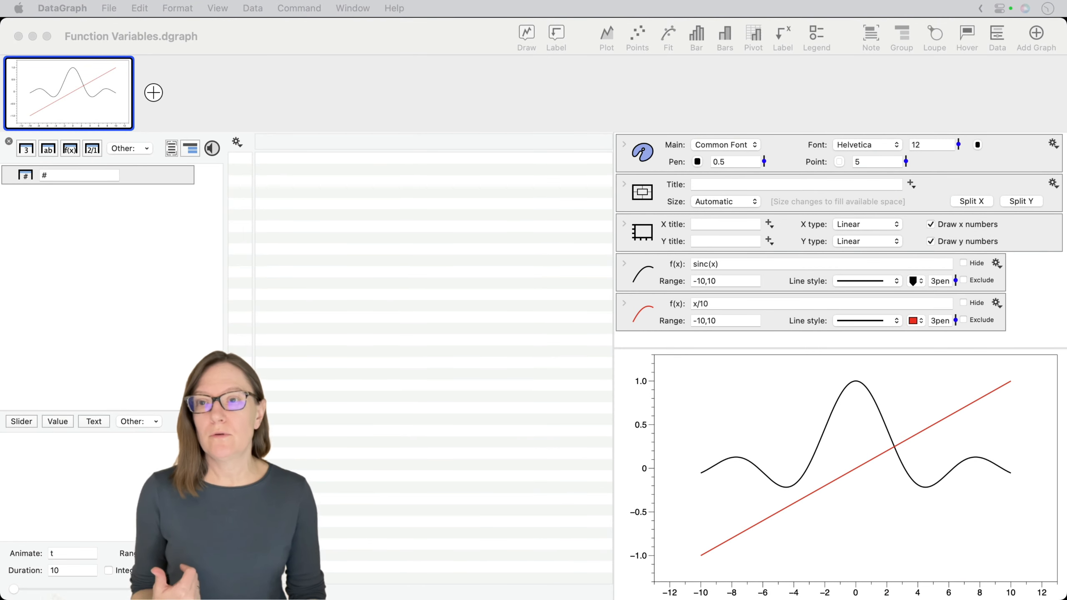
- Create a new graph in the document and add a Function drawing command to it
{"action": "left_click", "coordinate": [154, 93]}
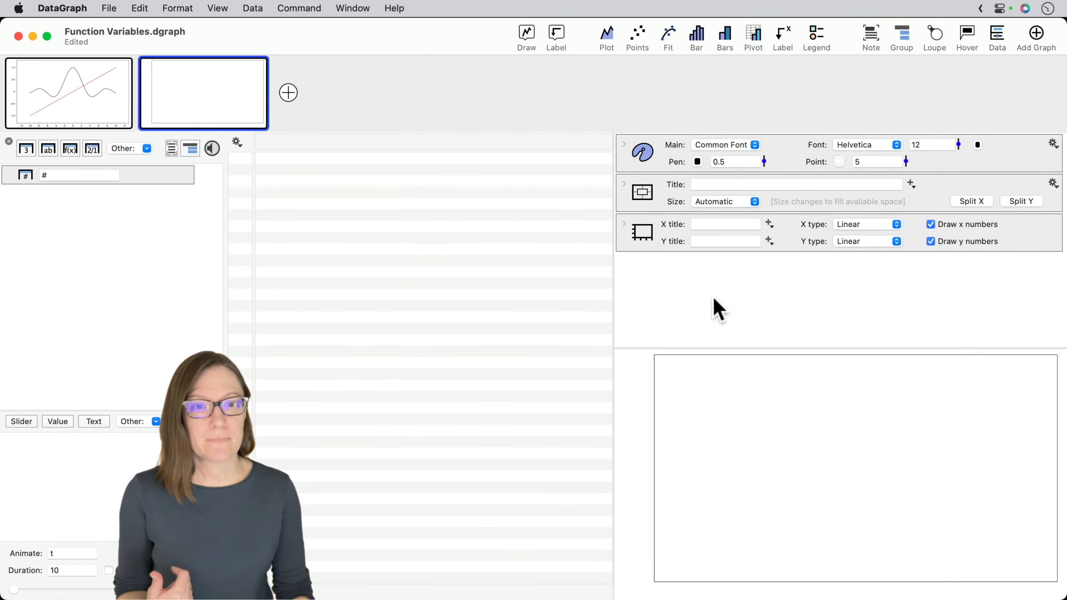
{"action": "left_click", "coordinate": [672, 276]}
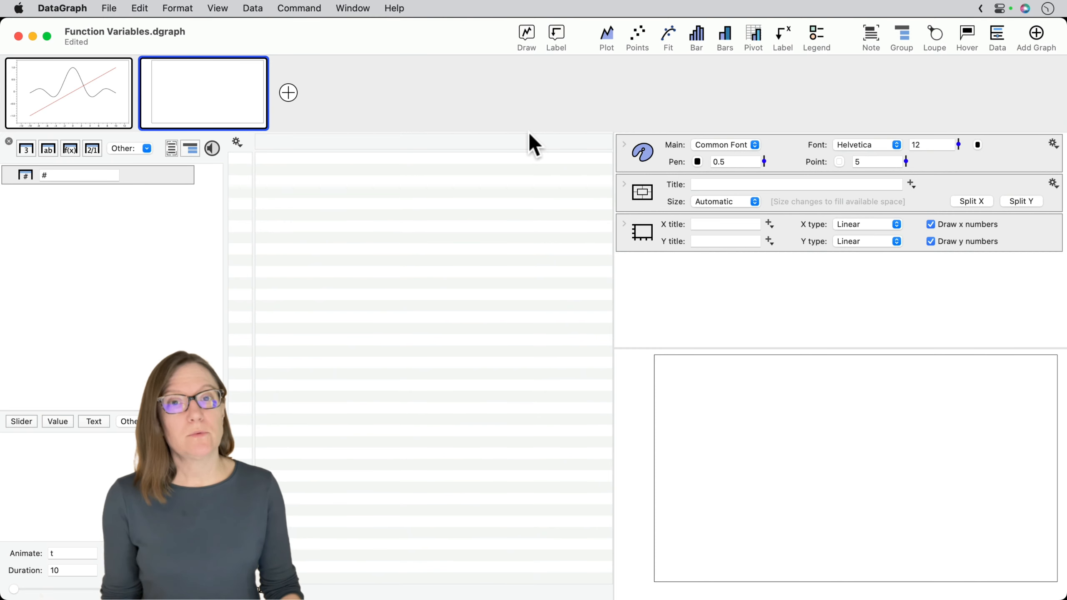
{"action": "left_click", "coordinate": [525, 36]}
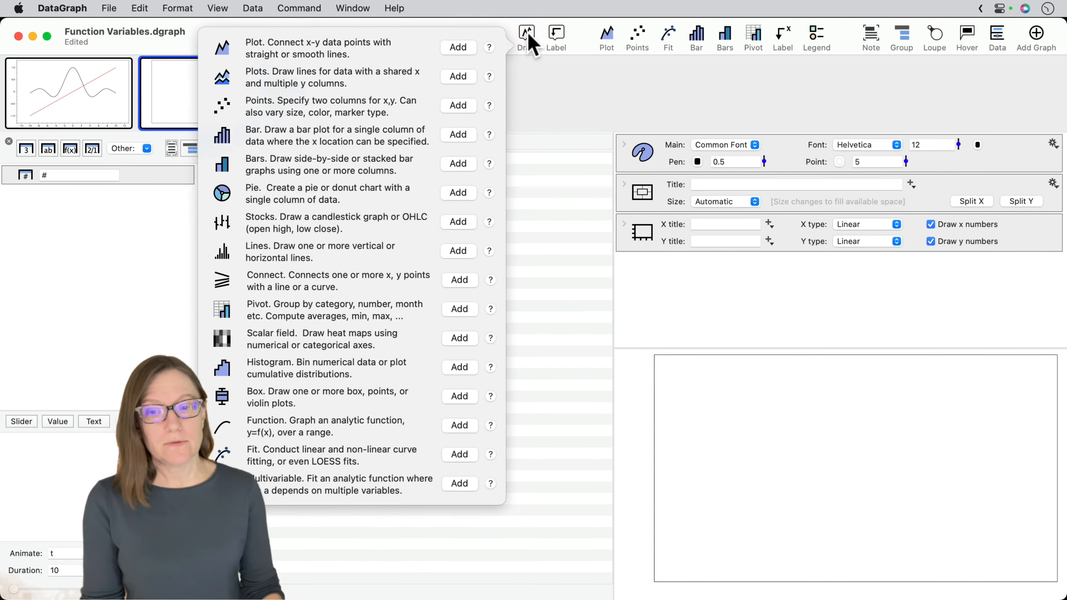
{"action": "left_click", "coordinate": [460, 426]}
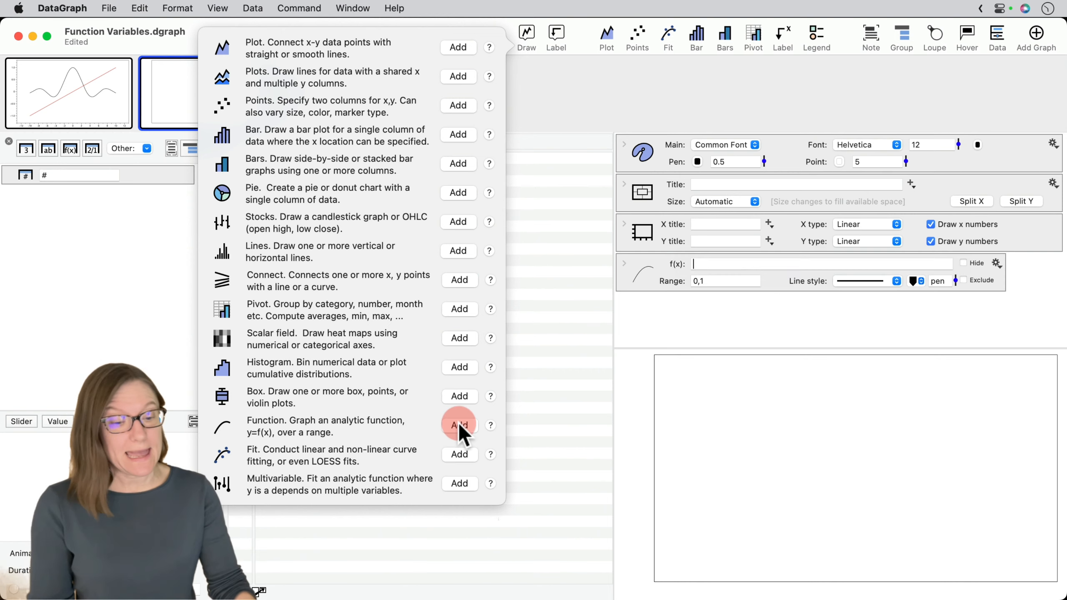
{"action": "left_click", "coordinate": [702, 333]}
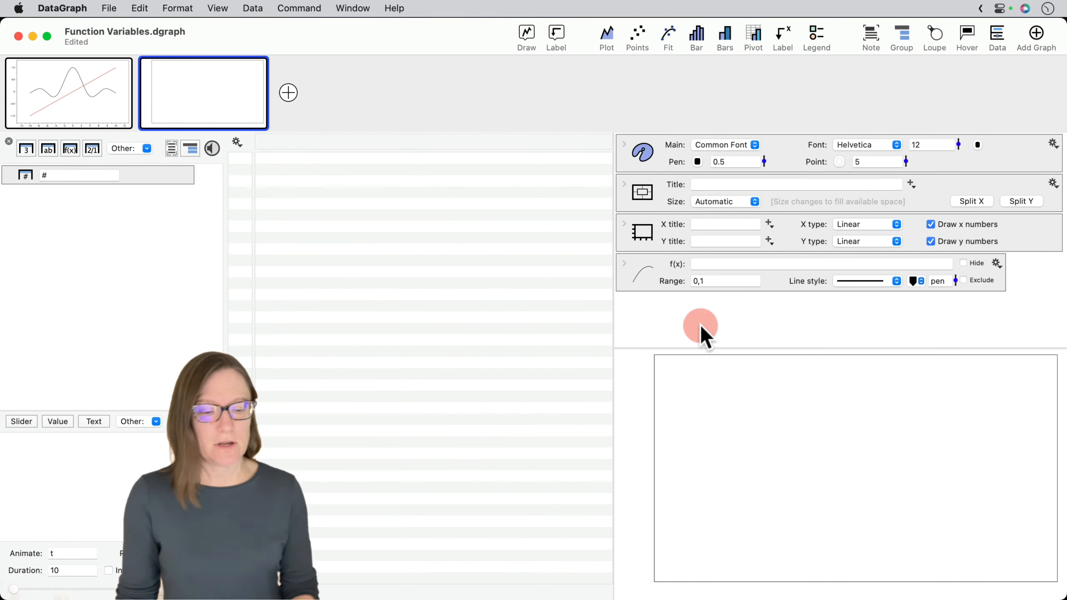
- Set the new function's formula to sin(x)
{"action": "left_click", "coordinate": [713, 263]}
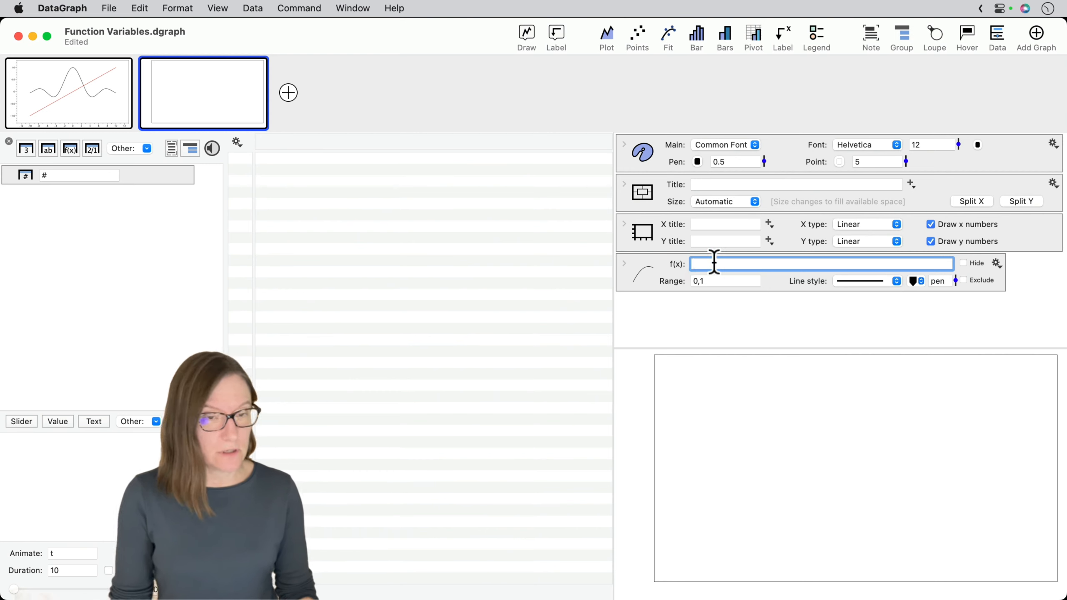
{"action": "type", "text": "sin(x"}
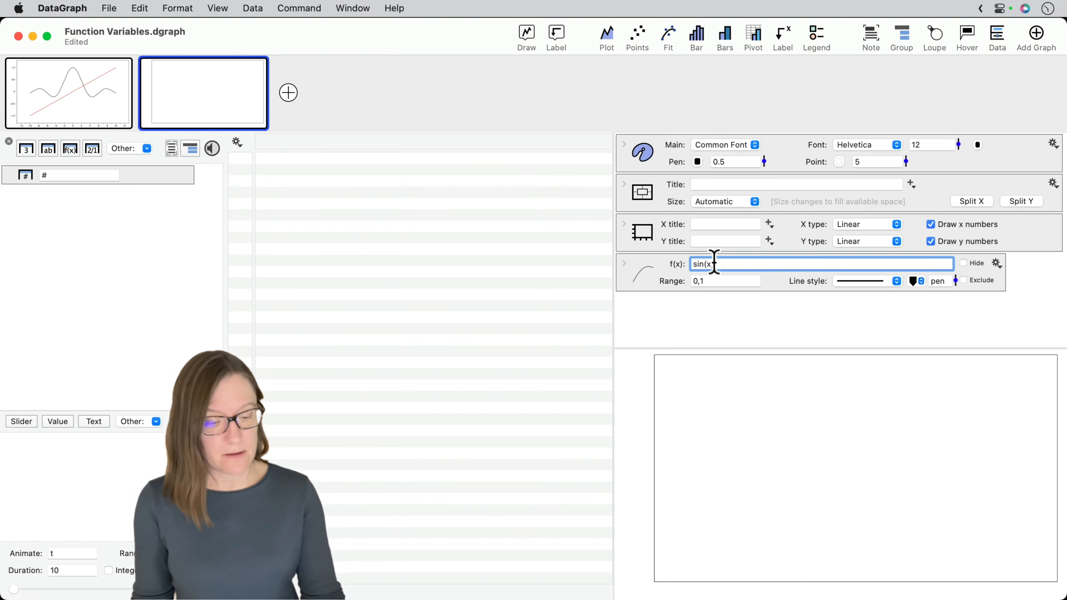
{"action": "key", "text": "Return"}
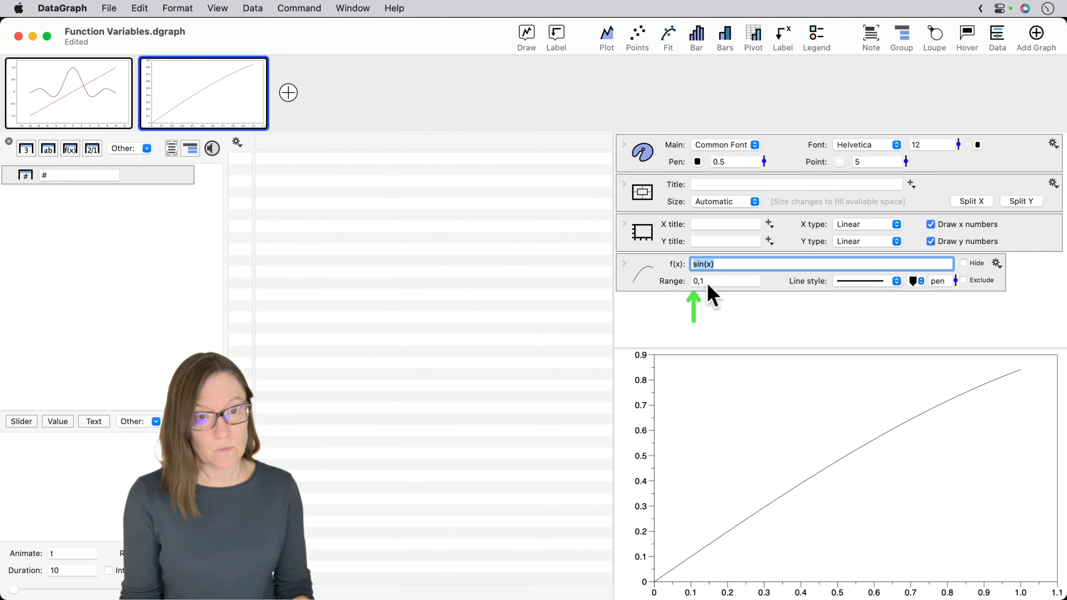
- Set the function's range to -10,10
{"action": "left_click_drag", "start_coordinate": [708, 282], "coordinate": [680, 278]}
{"action": "type", "text": "-"}
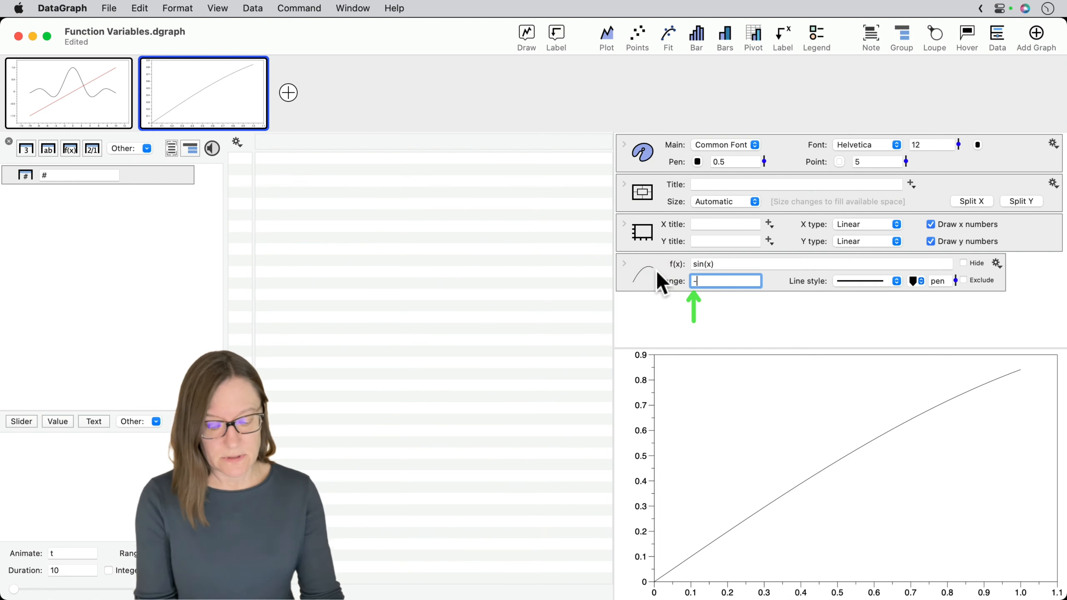
{"action": "type", "text": "10,"}
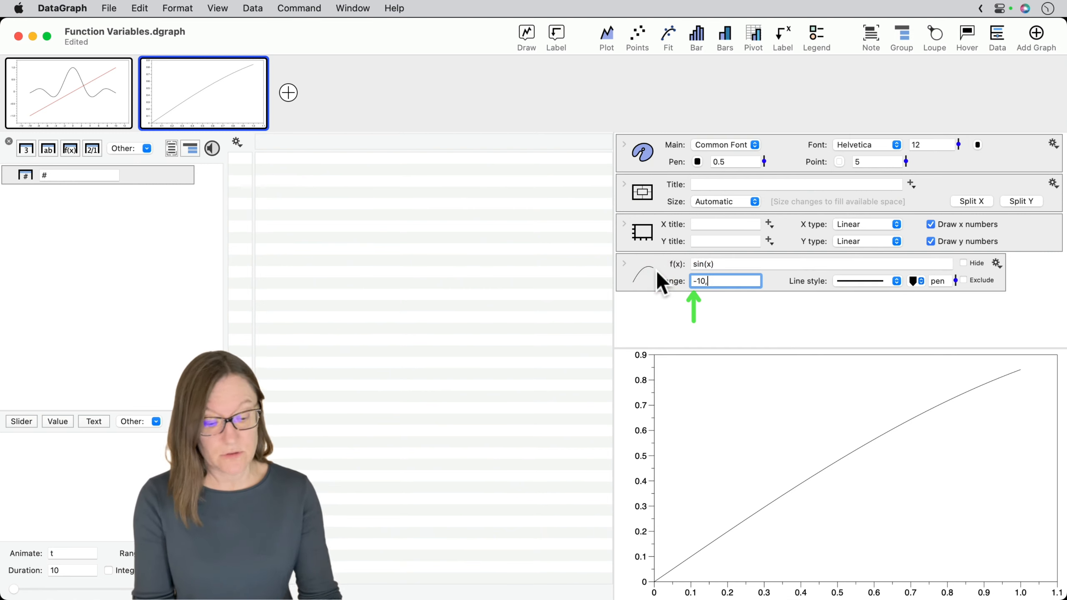
{"action": "type", "text": "10"}
{"action": "key", "text": "Return"}
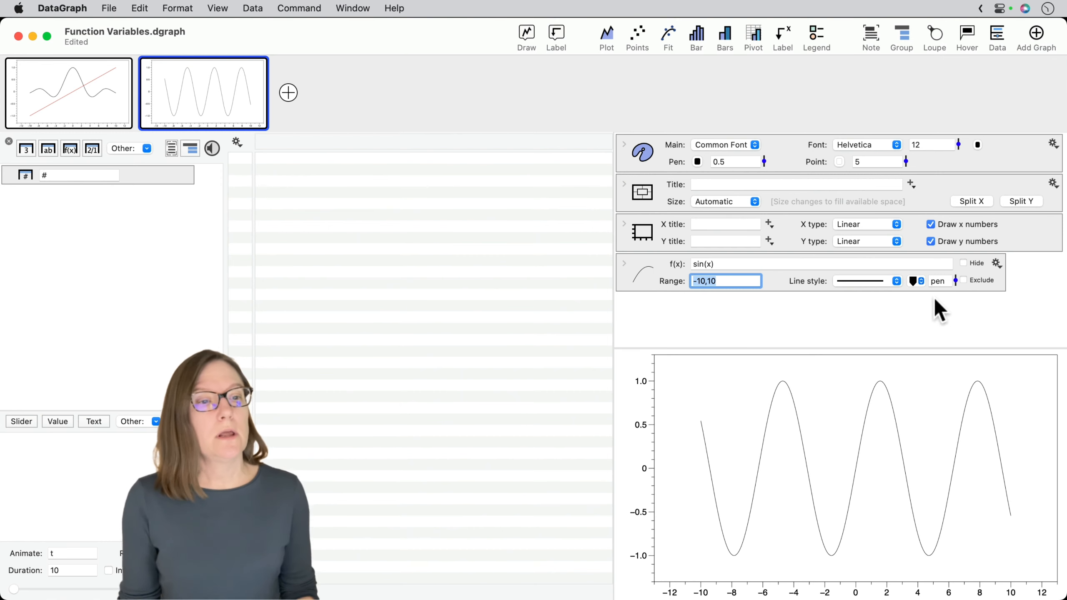
- Style the sine curve with the green Line Color 3 and a line width of 5
{"action": "left_click", "coordinate": [920, 281]}
{"action": "left_click", "coordinate": [927, 360]}
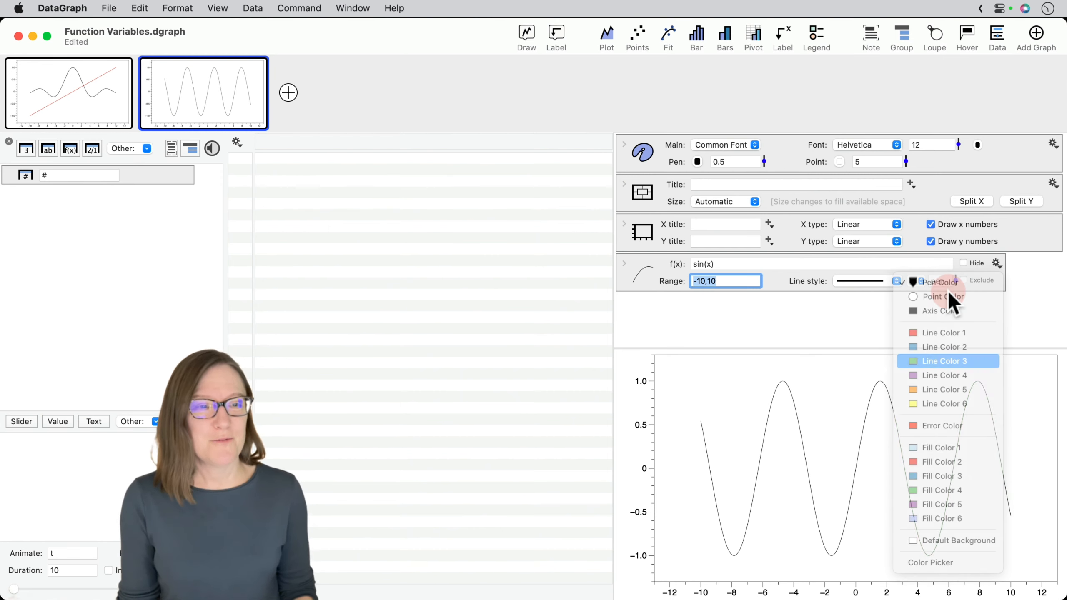
{"action": "left_click_drag", "start_coordinate": [957, 279], "coordinate": [956, 246]}
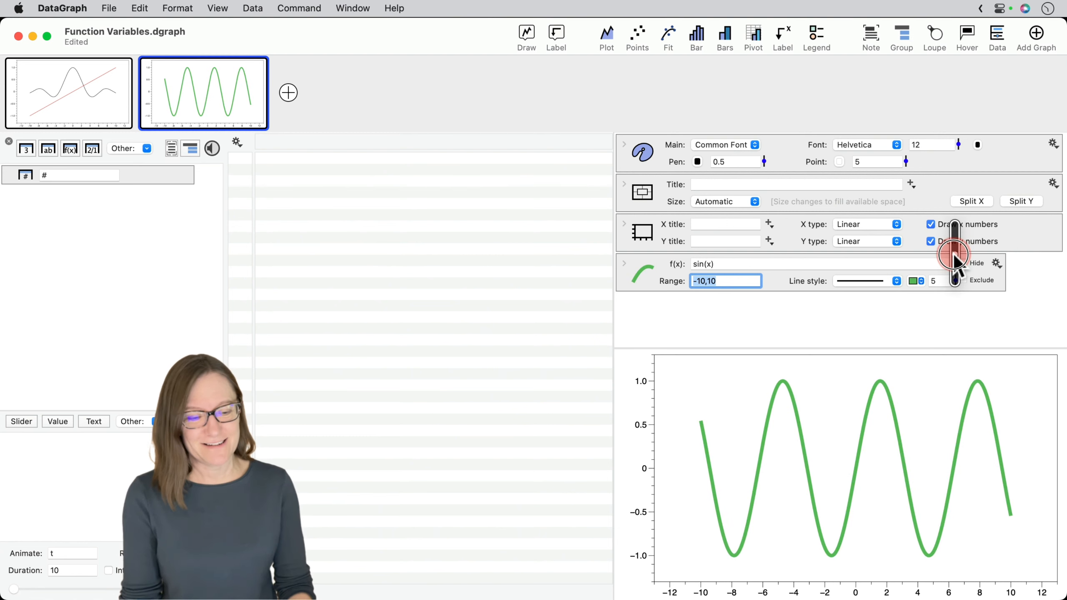
{"action": "left_click", "coordinate": [913, 281]}
{"action": "left_click", "coordinate": [828, 313]}
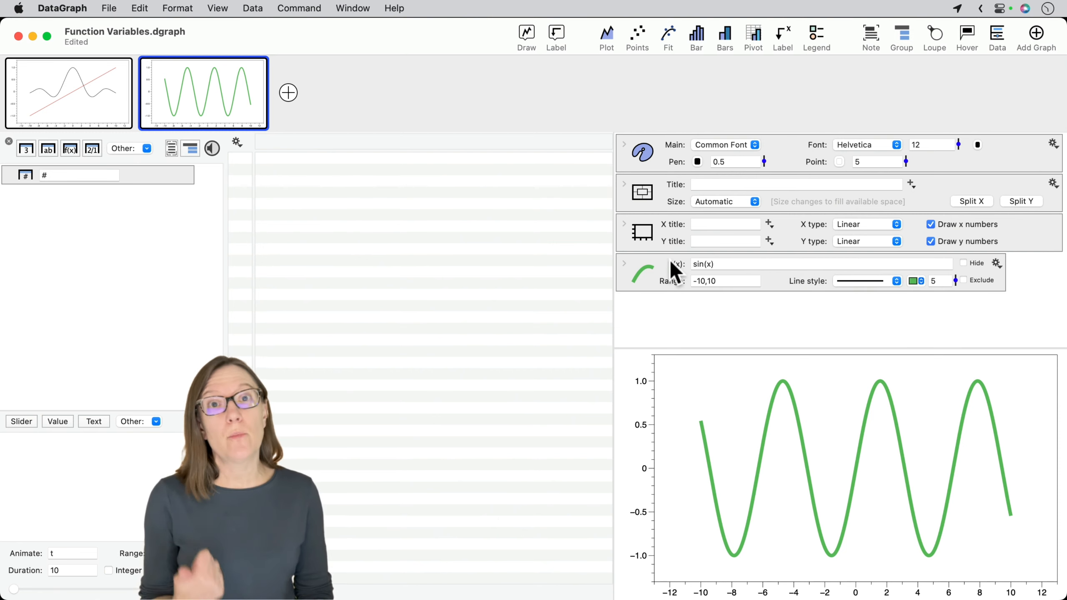
- Expand the function's detailed settings and change its formula to a*sin(x)
{"action": "left_click", "coordinate": [696, 264]}
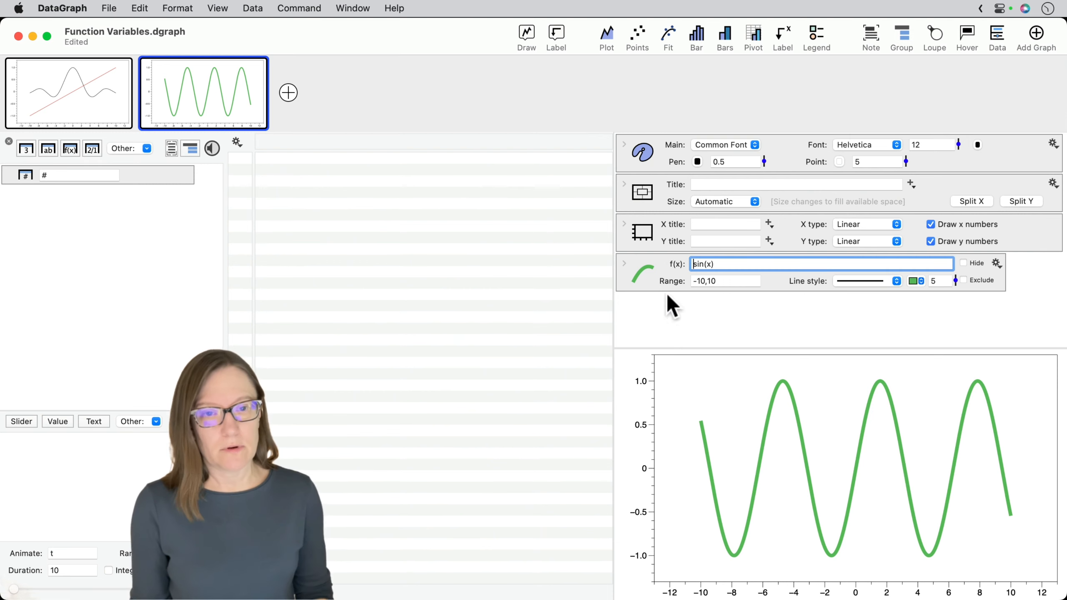
{"action": "left_click", "coordinate": [625, 263]}
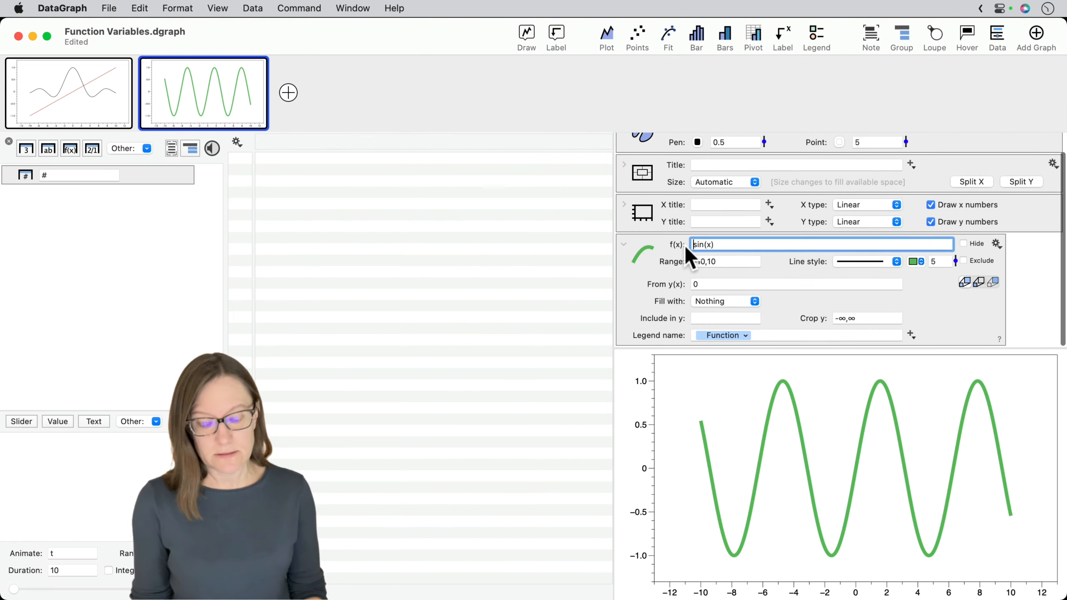
{"action": "type", "text": "a*"}
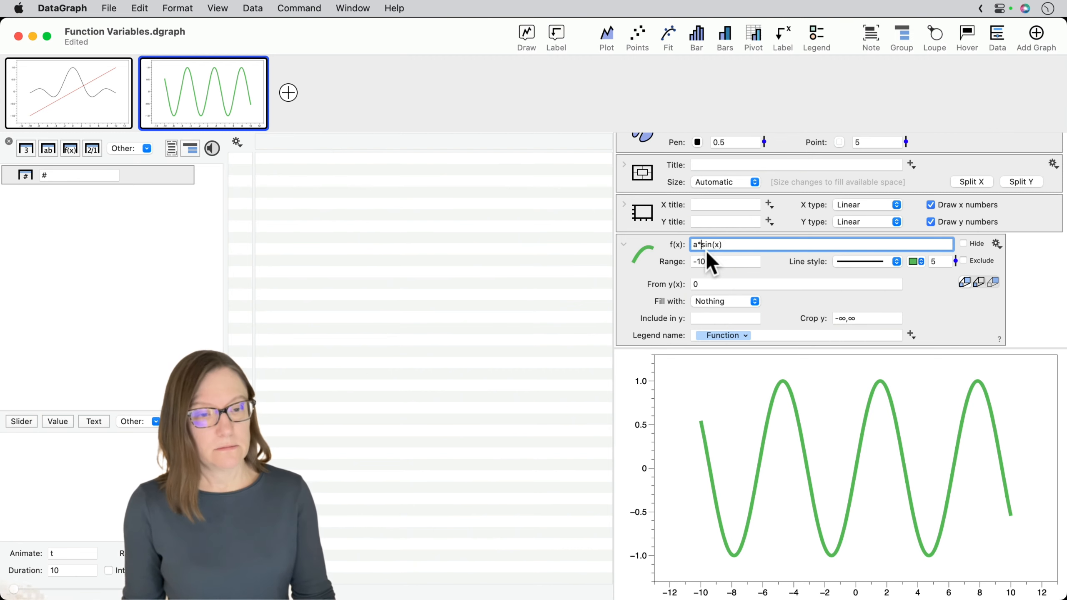
{"action": "key", "text": "Return"}
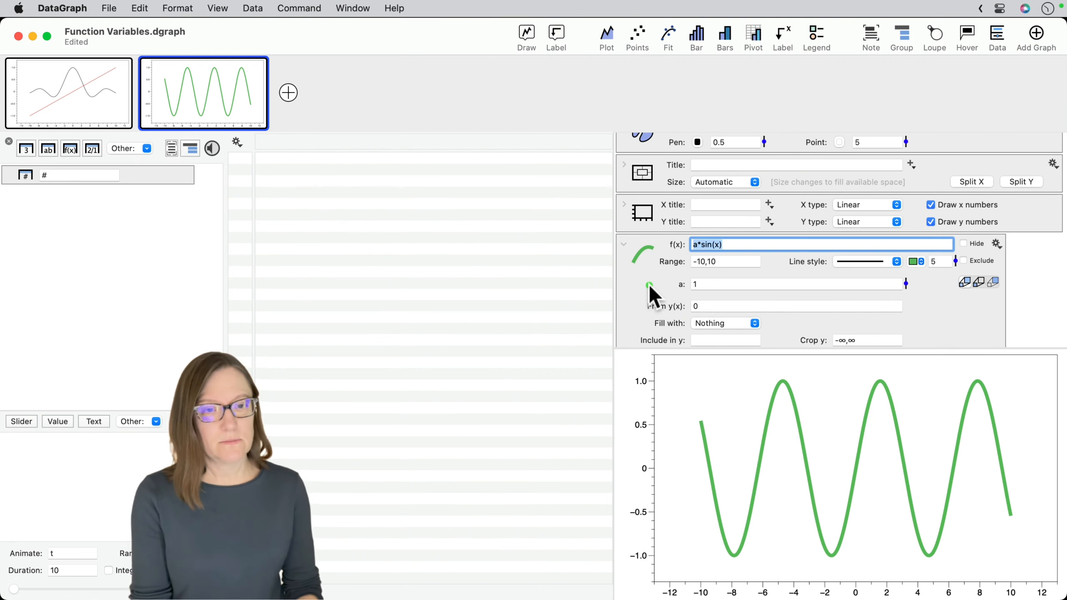
- Extend the formula to a*sin(x)+b and adjust a to about 1.18 and b to about 0.69
{"action": "left_click", "coordinate": [740, 245]}
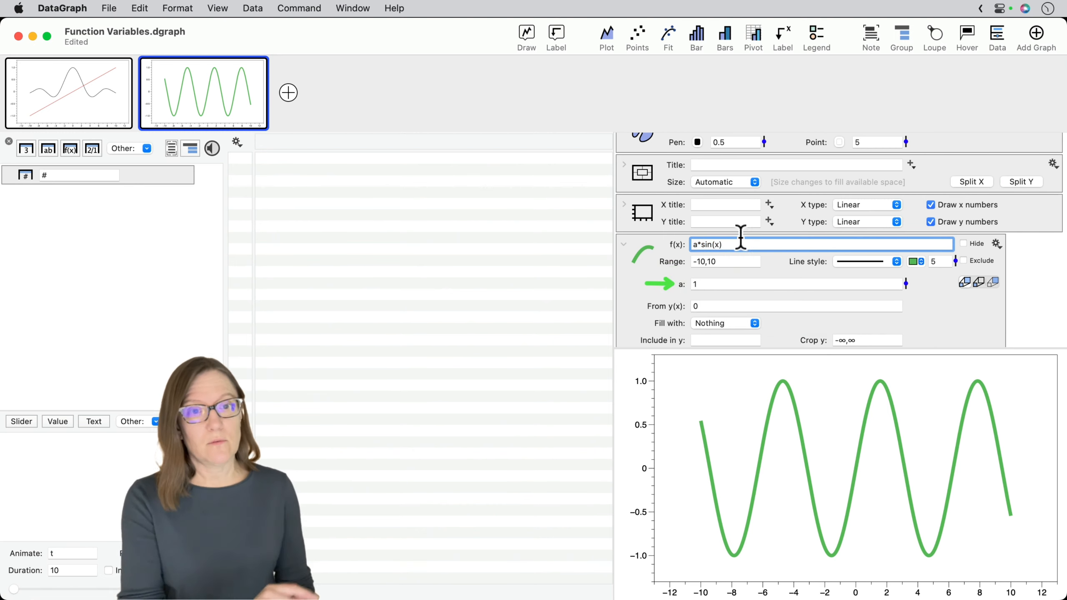
{"action": "type", "text": "+b"}
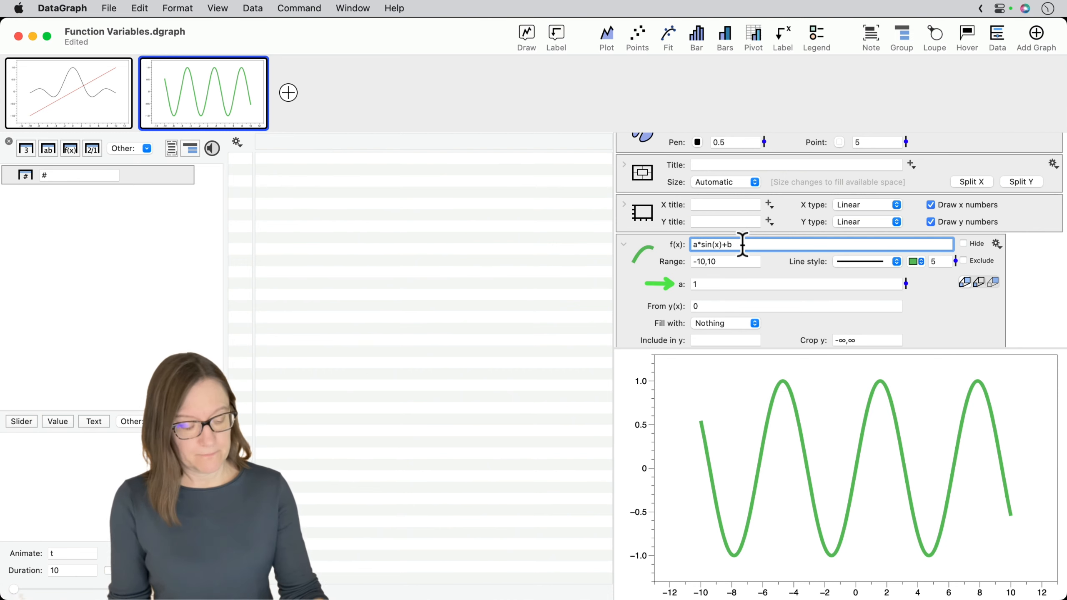
{"action": "key", "text": "Return"}
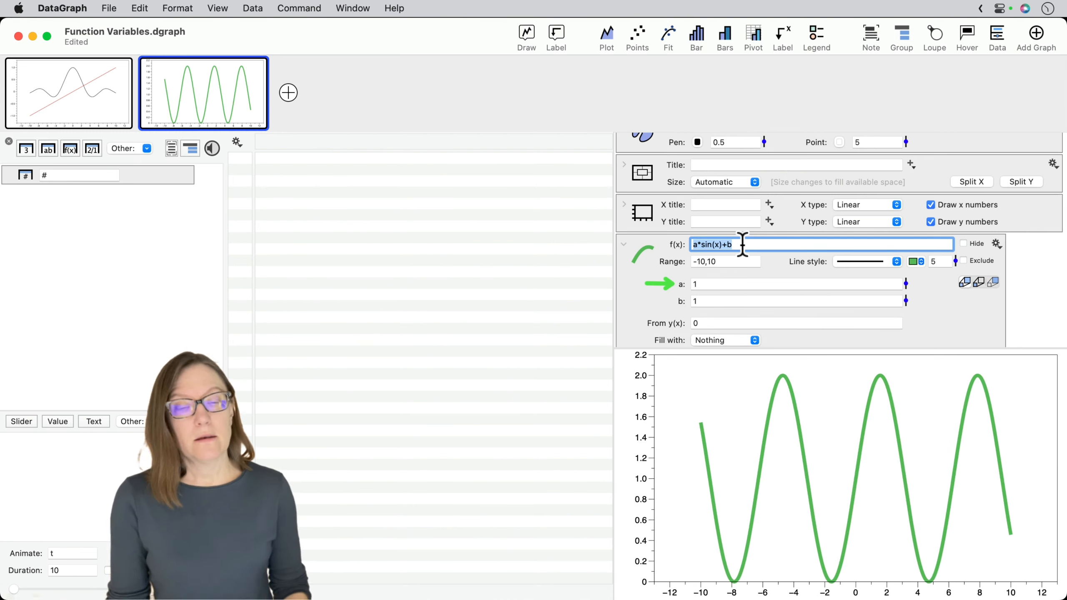
{"action": "left_click_drag", "start_coordinate": [906, 284], "coordinate": [906, 313]}
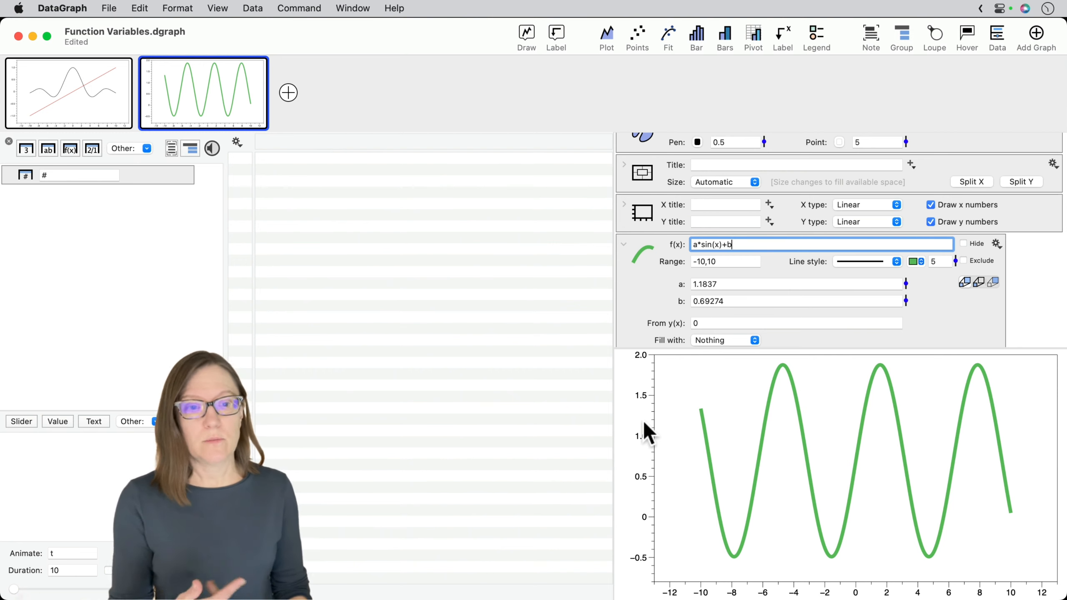
{"action": "left_click", "coordinate": [625, 206]}
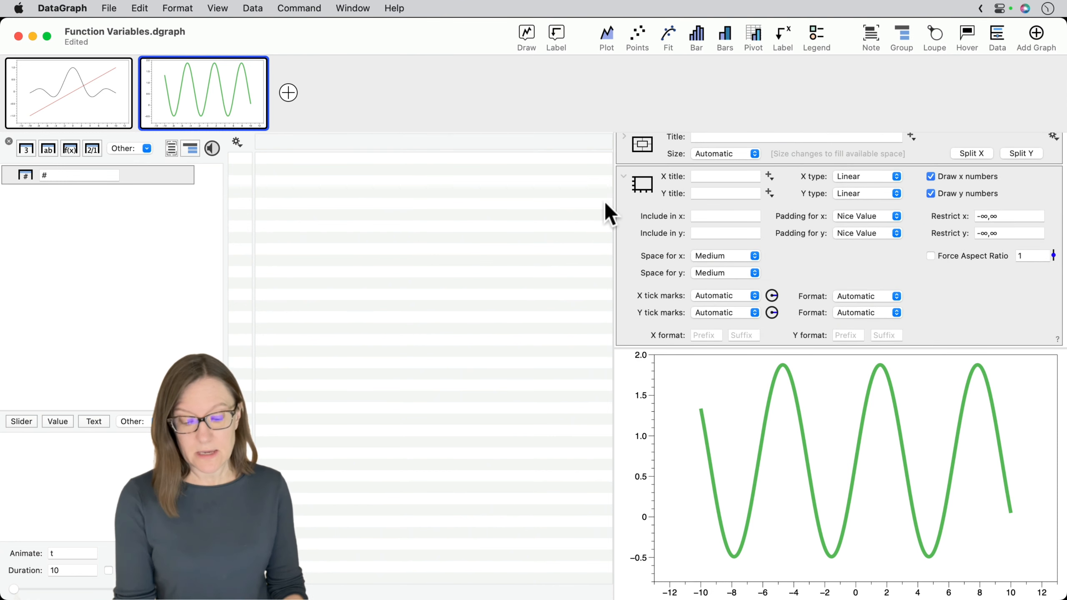
{"action": "left_click_drag", "start_coordinate": [584, 228], "coordinate": [680, 234]}
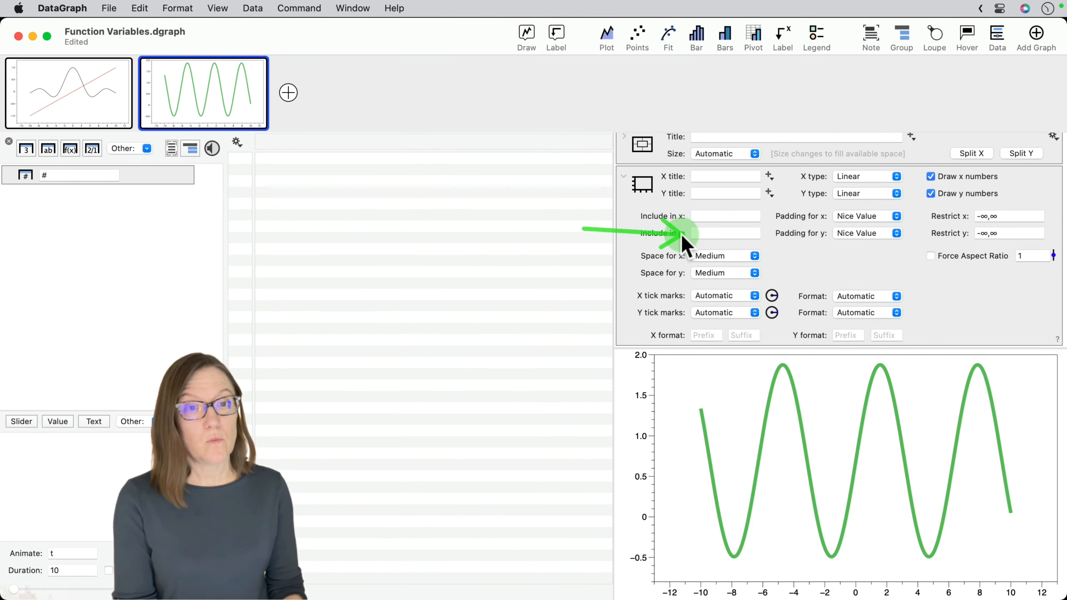
{"action": "left_click", "coordinate": [624, 176]}
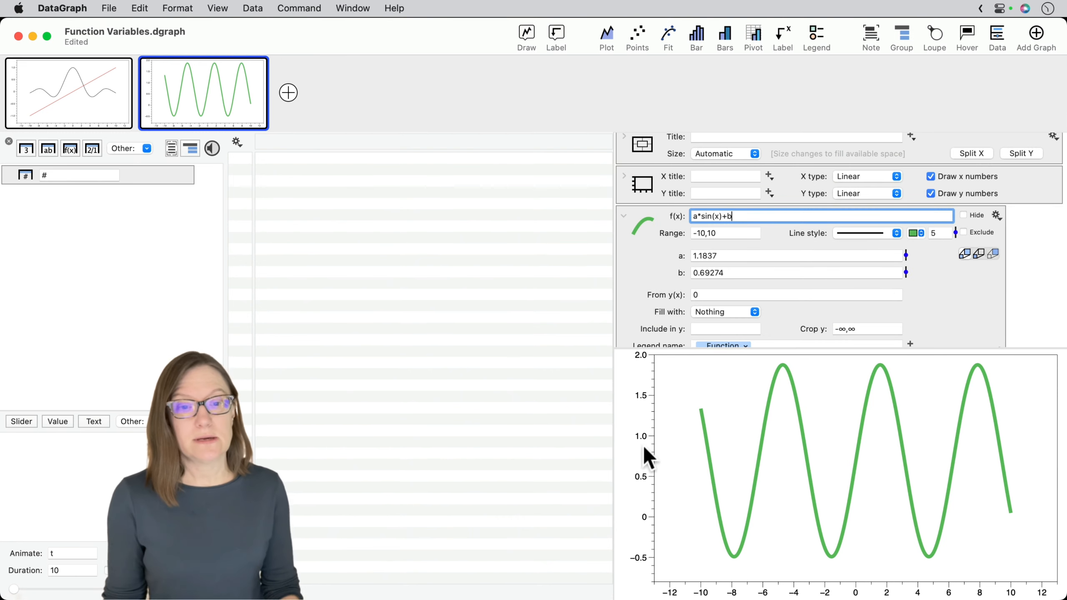
- Include the values -2,2 in the y axis range and close the axis settings
{"action": "left_click", "coordinate": [650, 427]}
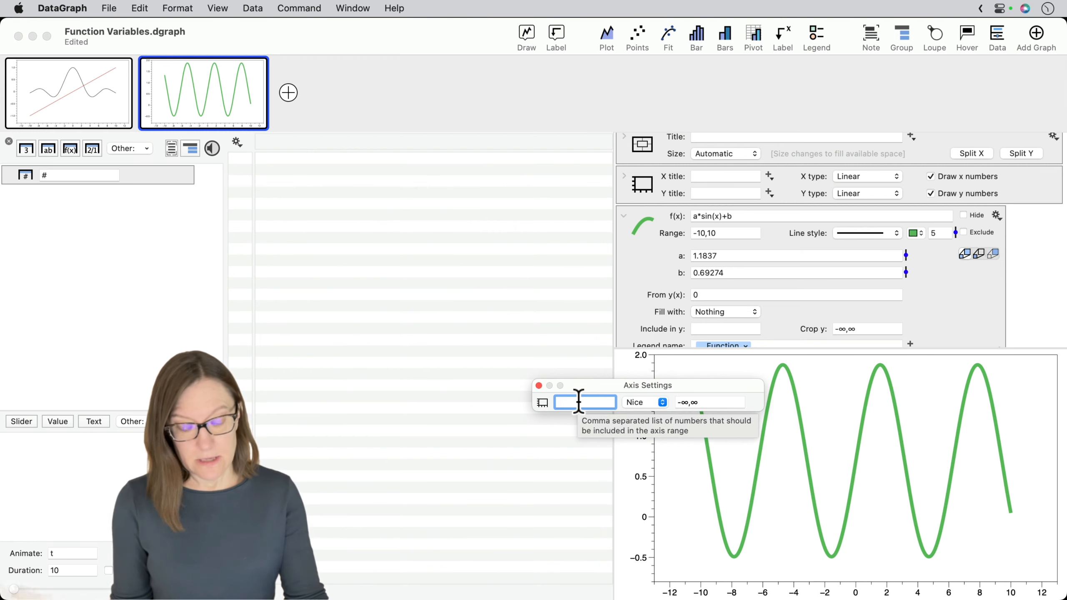
{"action": "type", "text": "-2,2"}
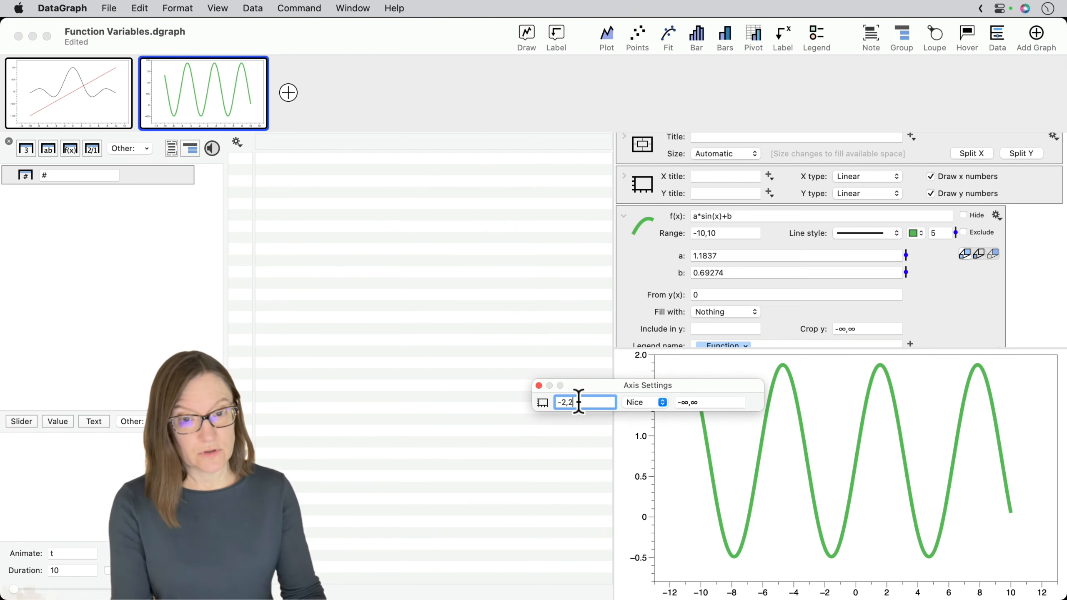
{"action": "key", "text": "Return"}
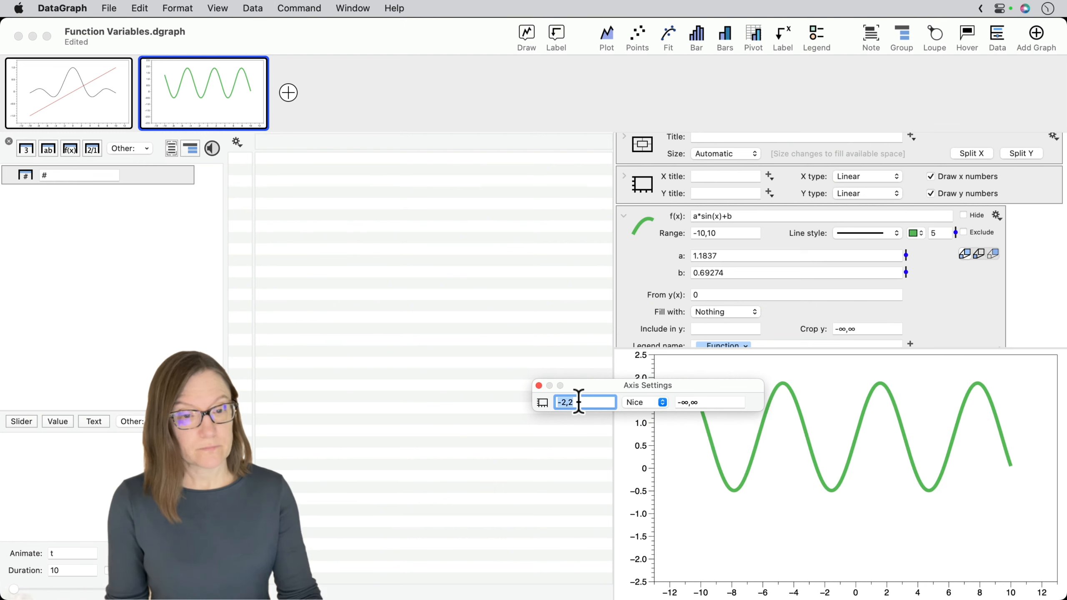
{"action": "left_click", "coordinate": [538, 385]}
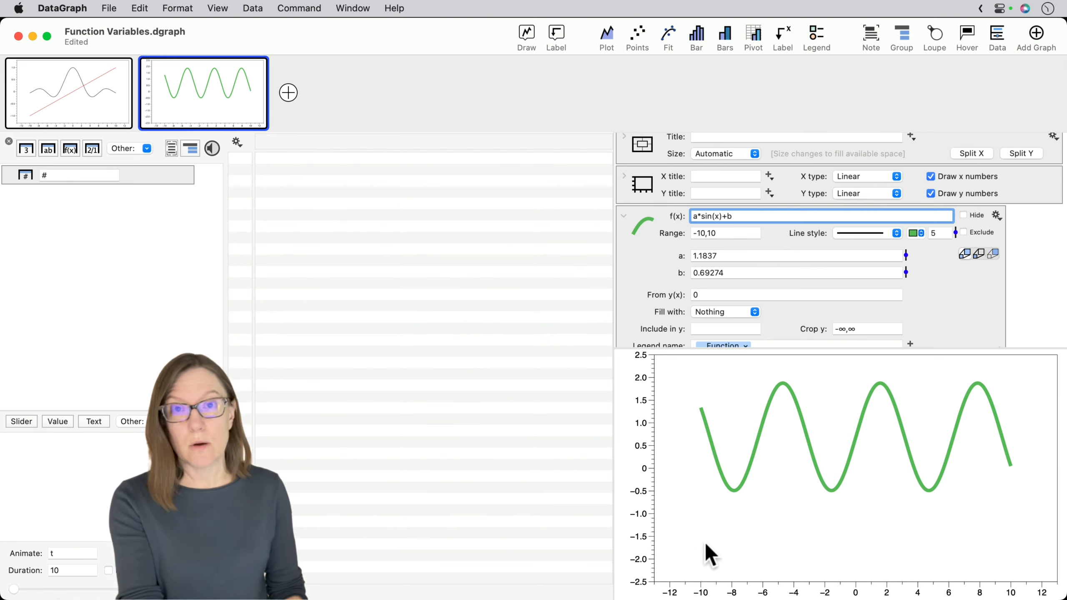
- Adjust the function's variables to about 0.785 for a and about -0.123 for b
{"action": "mouse_move", "coordinate": [736, 506]}
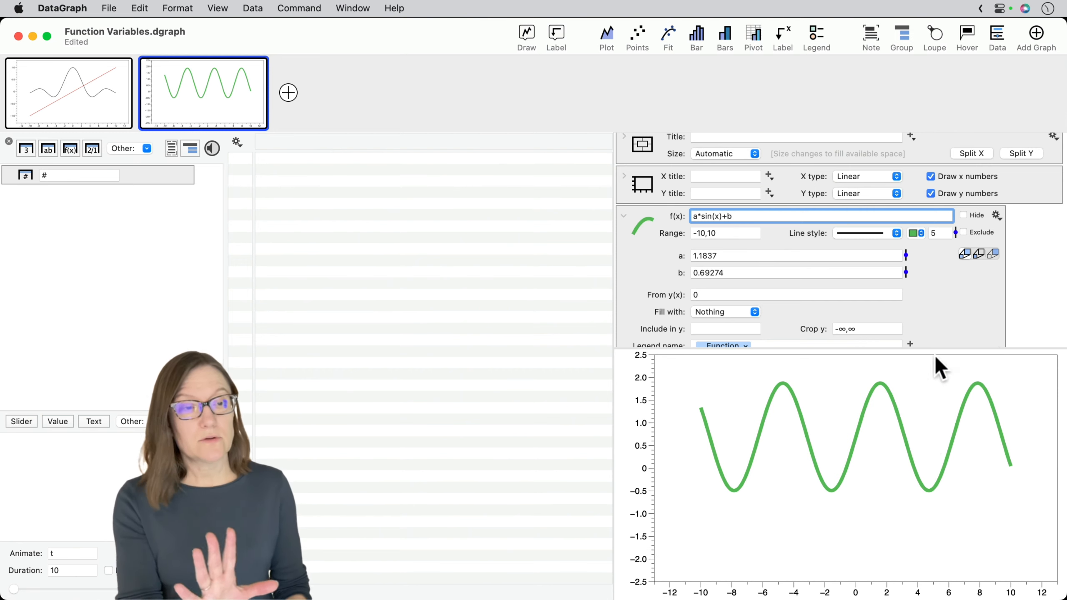
{"action": "mouse_move", "coordinate": [906, 255]}
{"action": "left_mouse_down"}
{"action": "mouse_move", "coordinate": [898, 278]}
{"action": "mouse_move", "coordinate": [896, 269]}
{"action": "mouse_move", "coordinate": [901, 252]}
{"action": "mouse_move", "coordinate": [902, 303]}
{"action": "mouse_move", "coordinate": [908, 239]}
{"action": "mouse_move", "coordinate": [906, 269]}
{"action": "left_mouse_up"}
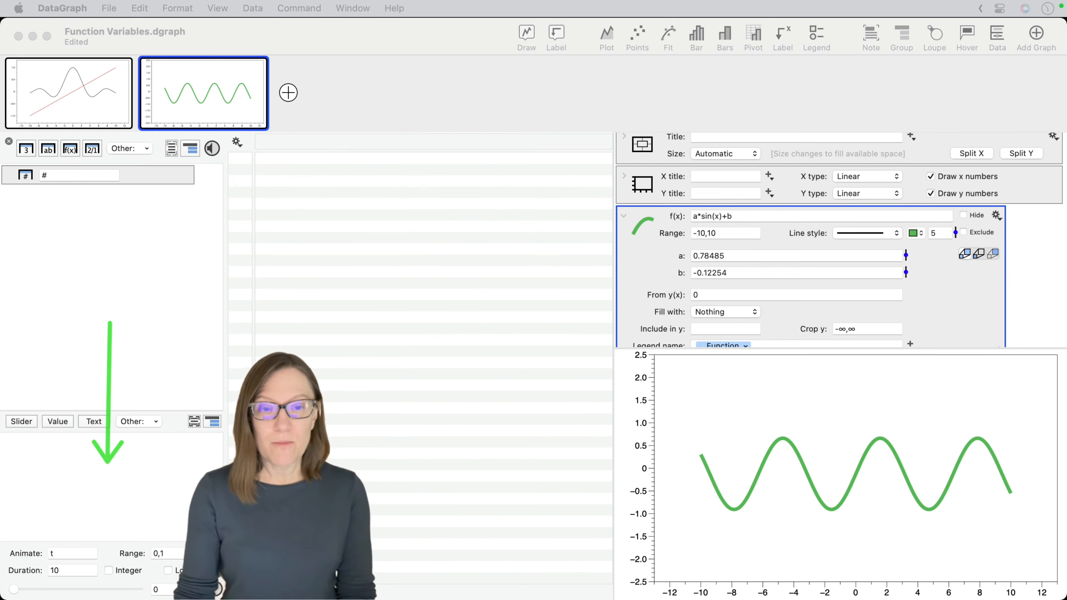
{"action": "left_click_drag", "start_coordinate": [661, 243], "coordinate": [740, 283]}
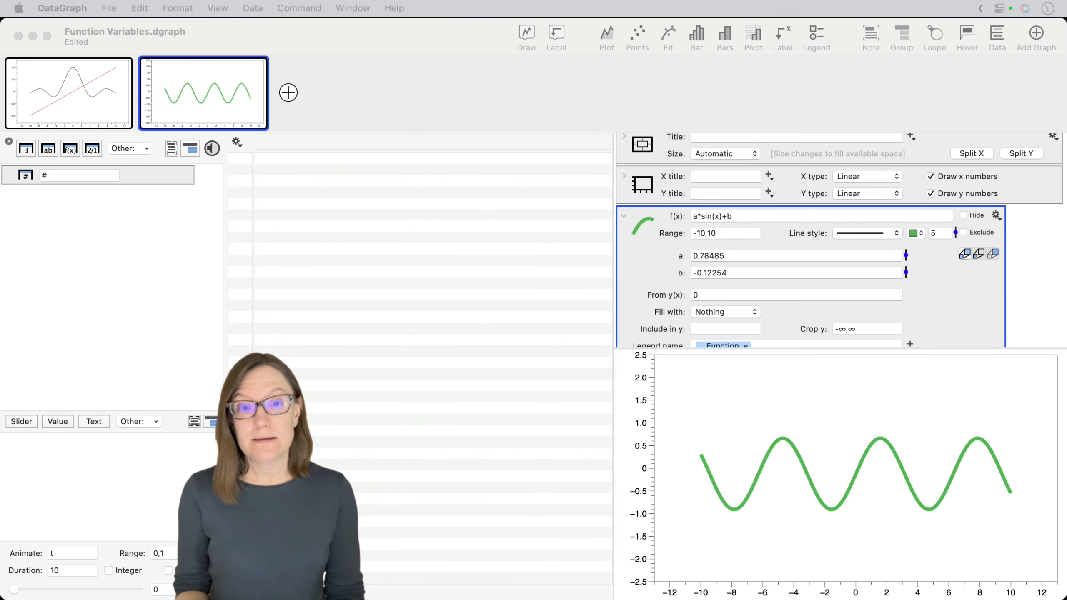
- Add a slider variable named a and set its value to about 0.569
{"action": "left_click", "coordinate": [21, 421]}
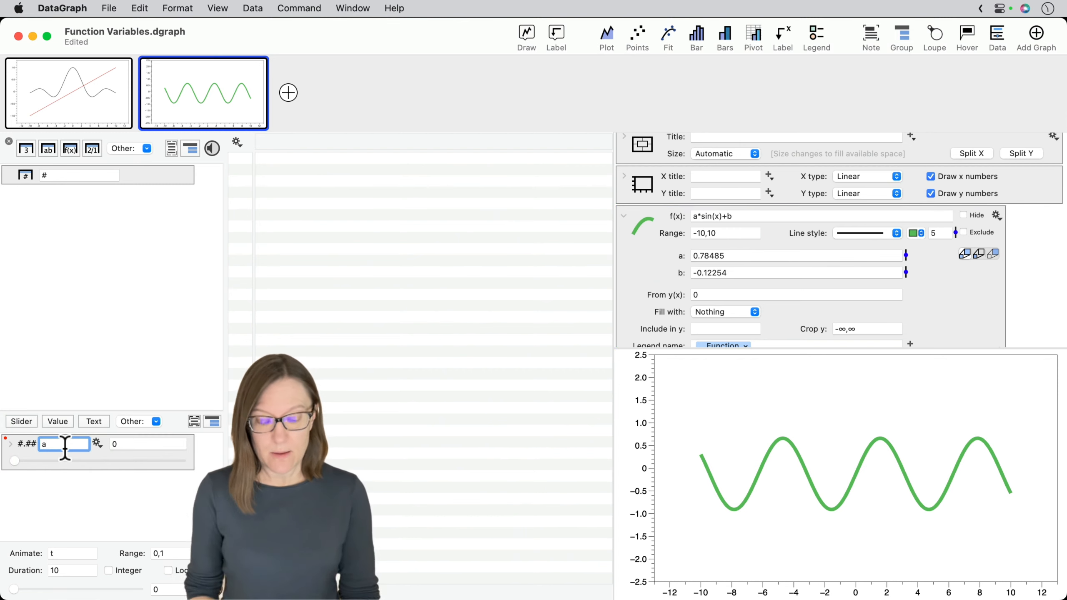
{"action": "key", "text": "Return"}
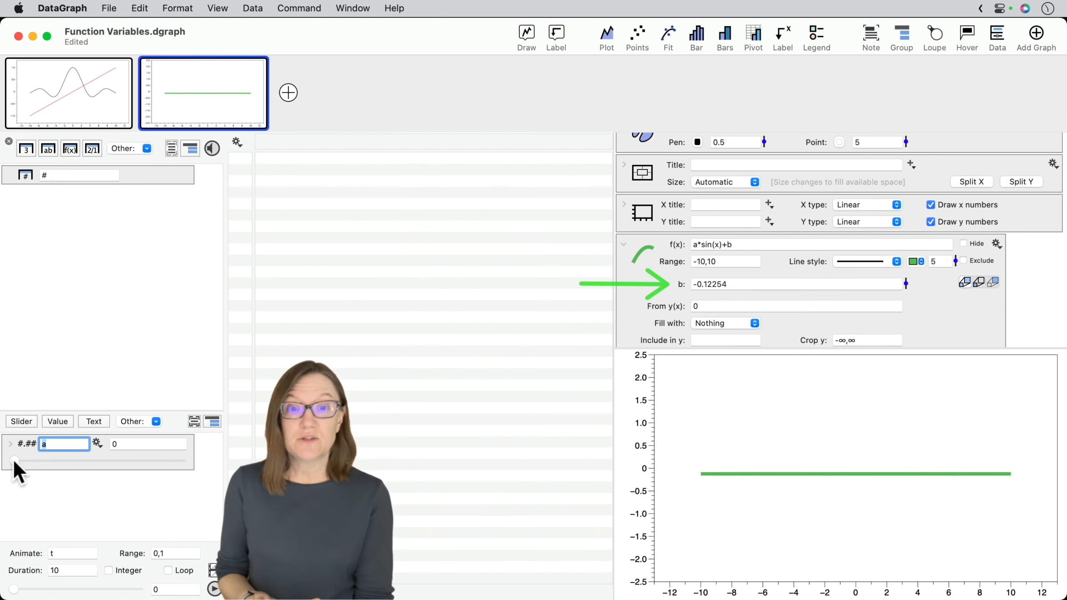
{"action": "left_click_drag", "start_coordinate": [18, 466], "coordinate": [112, 467]}
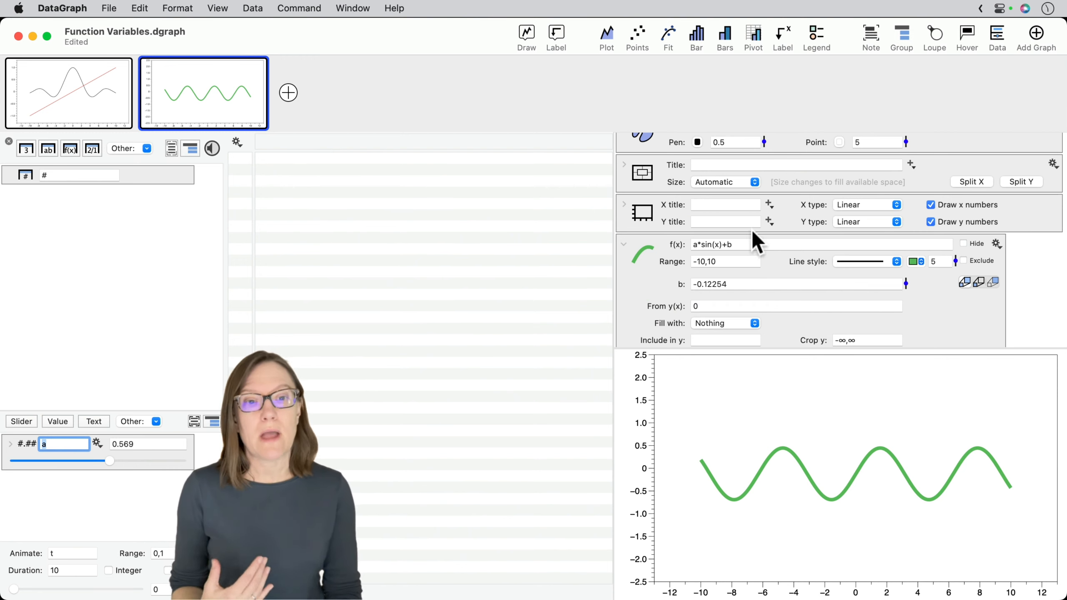
{"action": "left_click", "coordinate": [731, 245]}
{"action": "left_click_drag", "start_coordinate": [730, 244], "coordinate": [675, 245]}
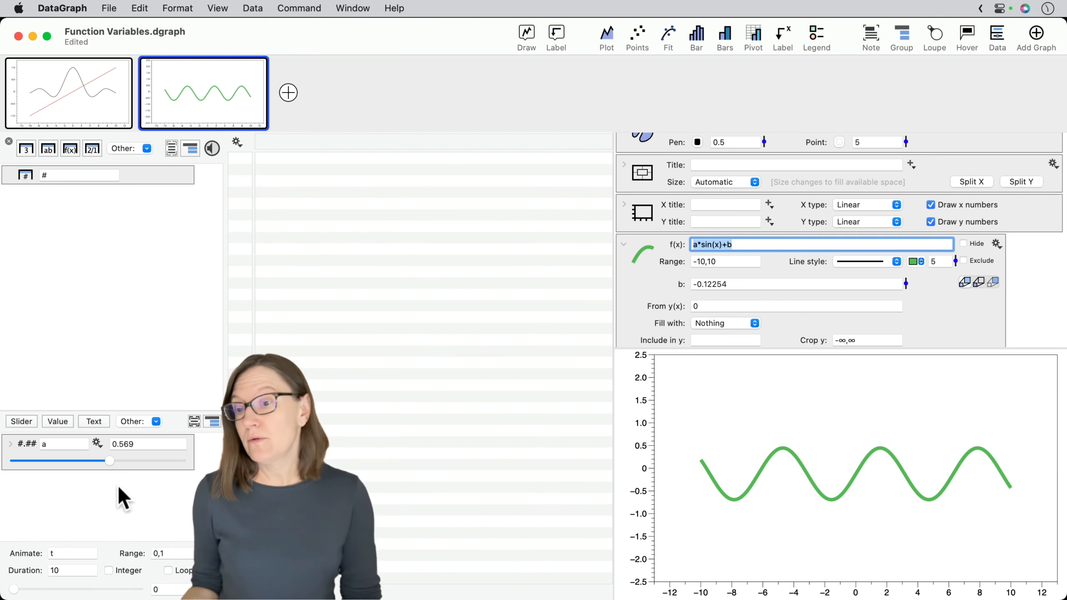
{"action": "left_click", "coordinate": [735, 244]}
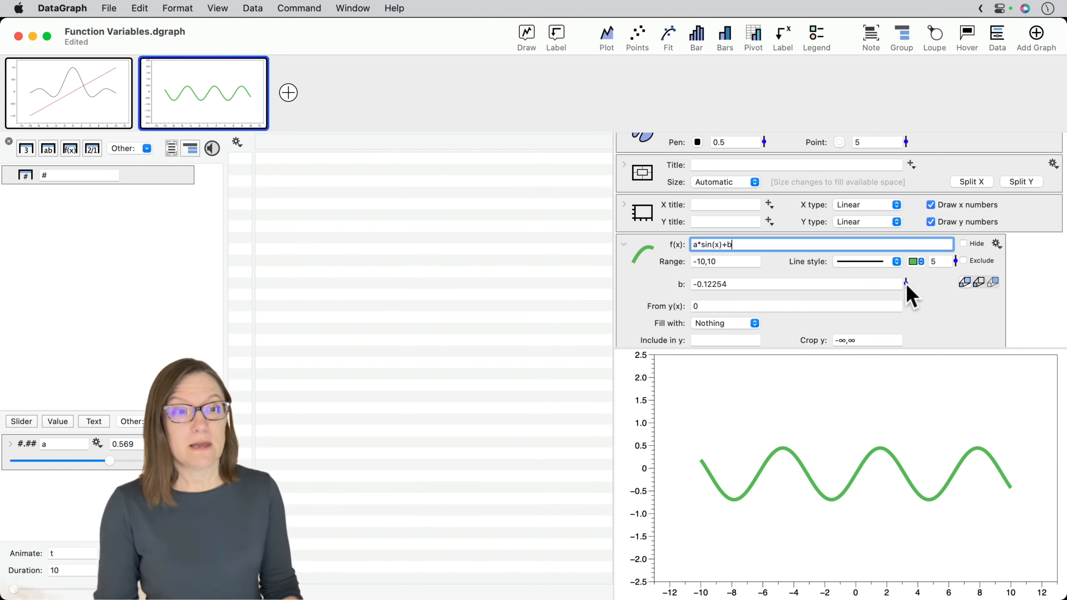
{"action": "mouse_move", "coordinate": [906, 284]}
{"action": "left_mouse_down"}
{"action": "mouse_move", "coordinate": [906, 269]}
{"action": "mouse_move", "coordinate": [904, 306]}
{"action": "mouse_move", "coordinate": [904, 273]}
{"action": "left_mouse_up"}
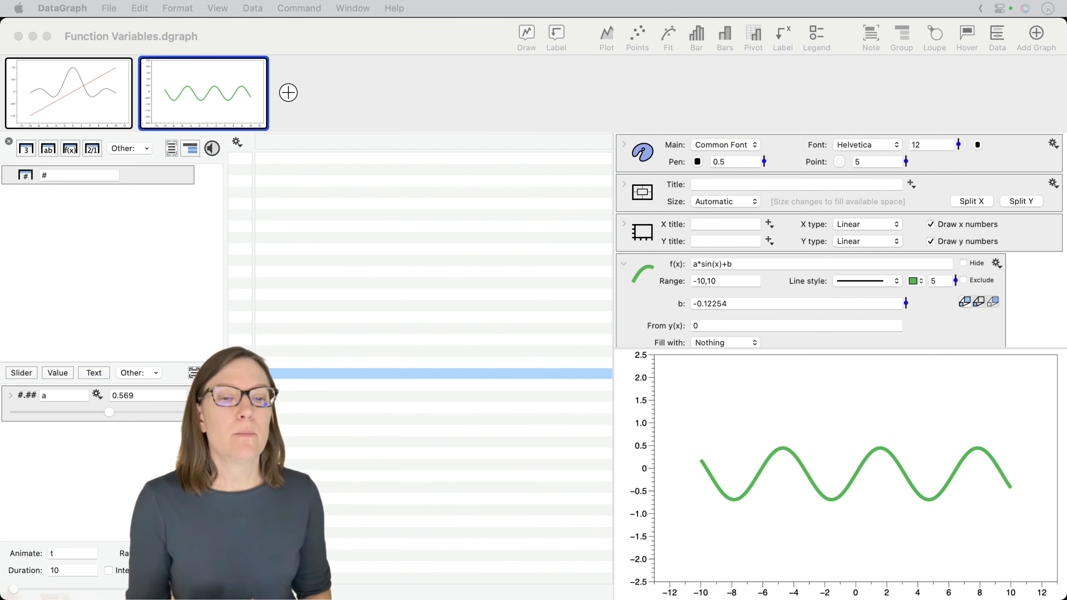
{"action": "left_click", "coordinate": [729, 264]}
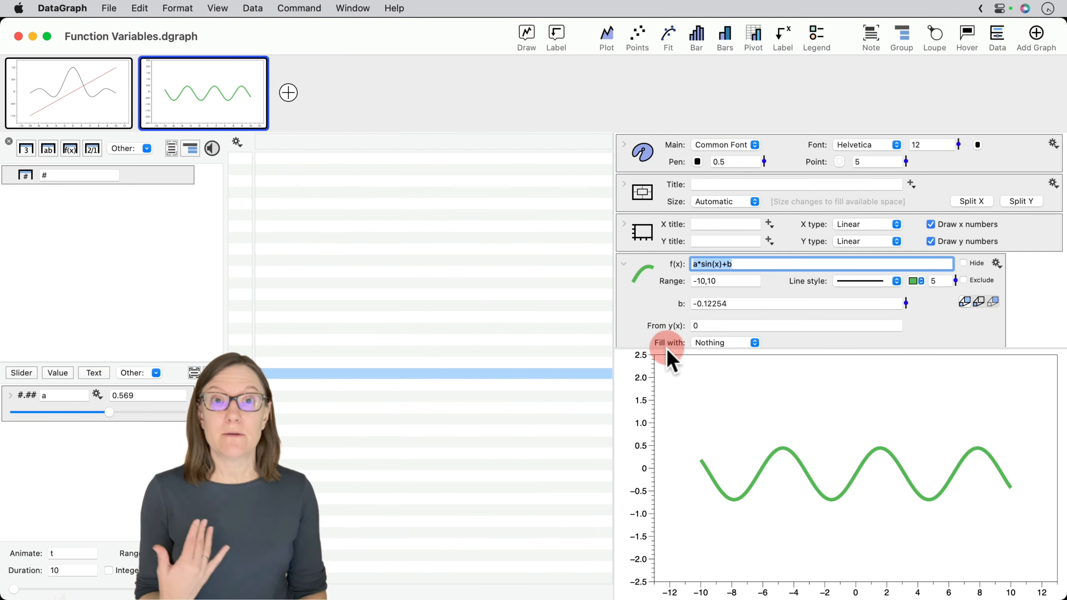
{"action": "left_click", "coordinate": [656, 321]}
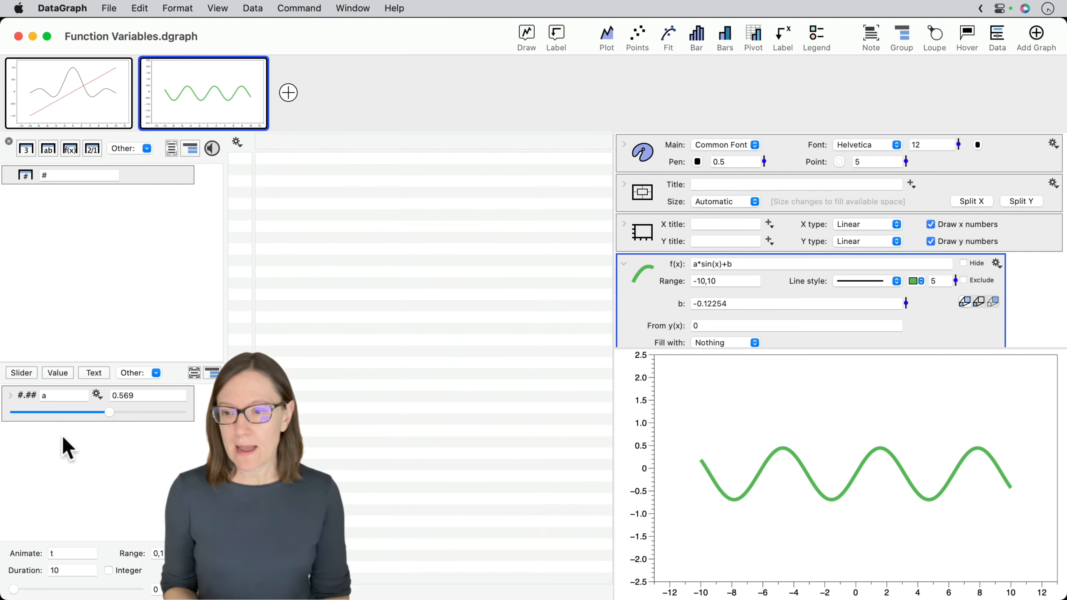
- Delete the slider variable a from the document's global variables
{"action": "left_click", "coordinate": [26, 398]}
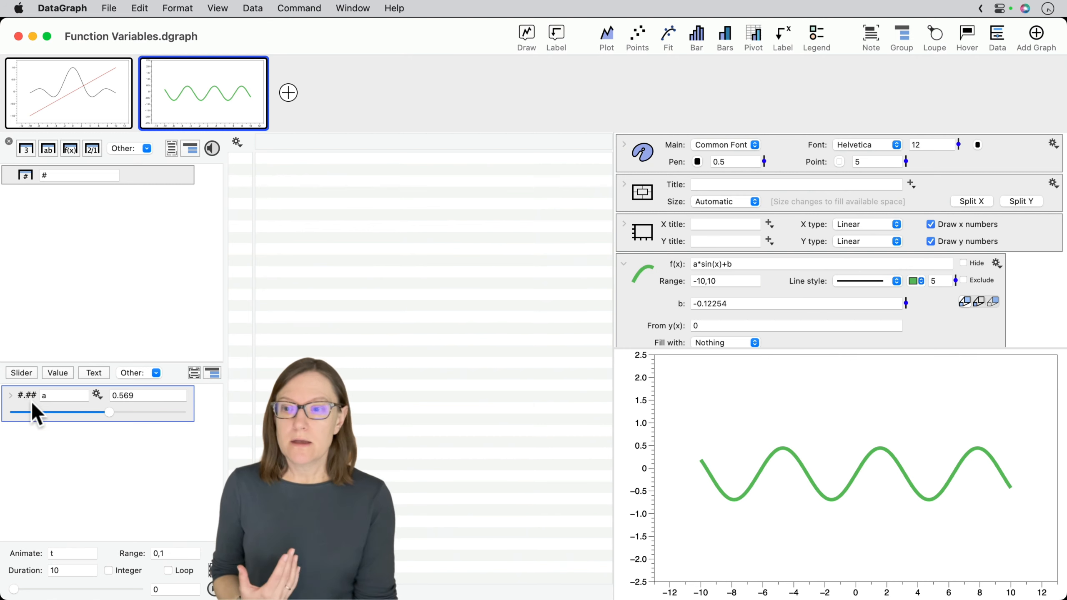
{"action": "left_click", "coordinate": [36, 415]}
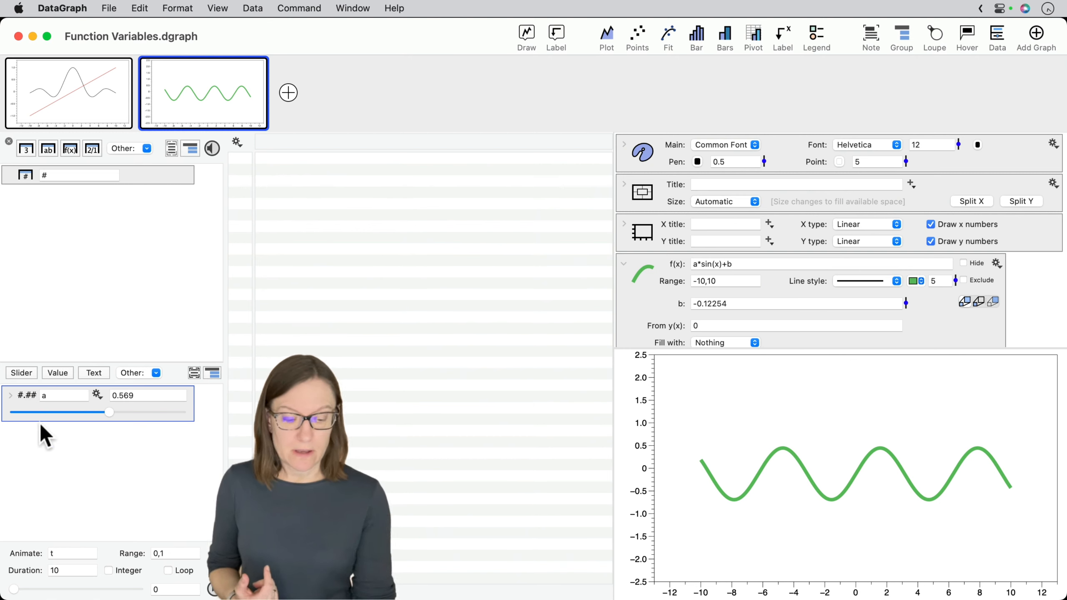
{"action": "key", "text": "BackSpace"}
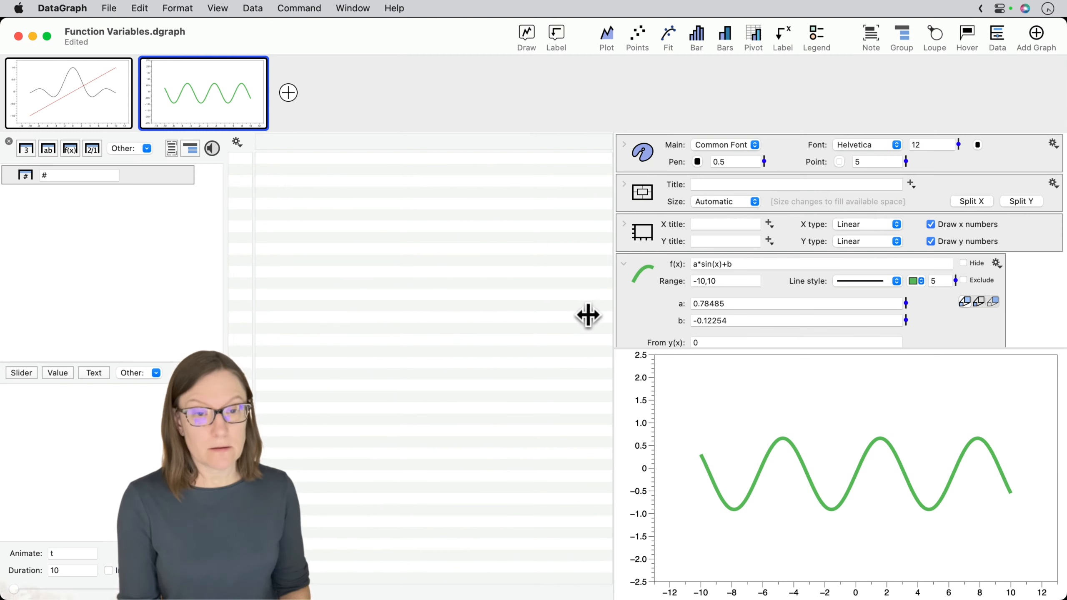
{"action": "left_click_drag", "start_coordinate": [586, 314], "coordinate": [662, 310]}
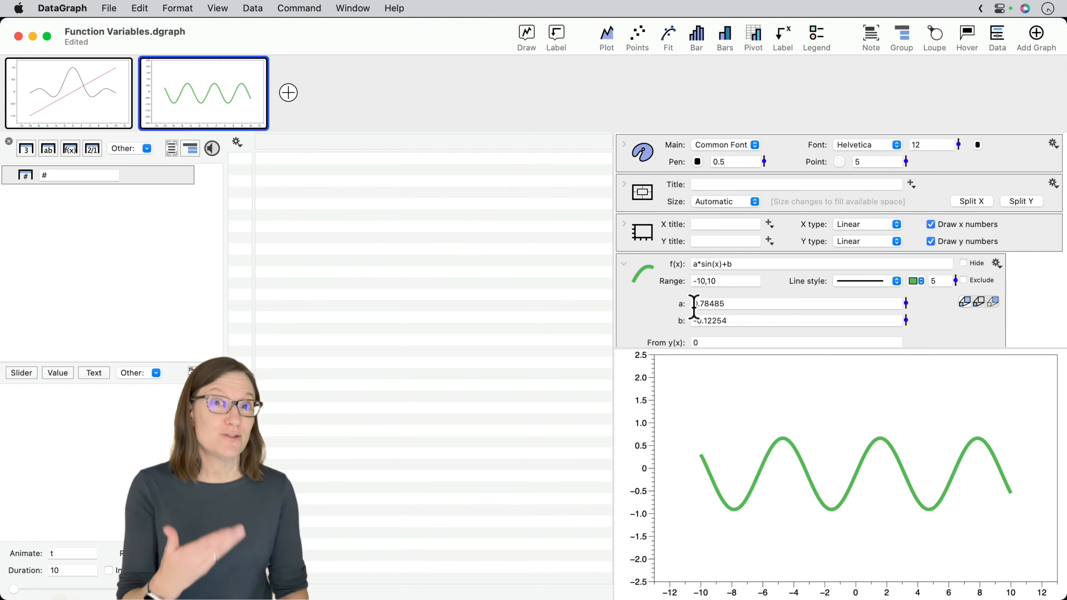
{"action": "left_click", "coordinate": [664, 312]}
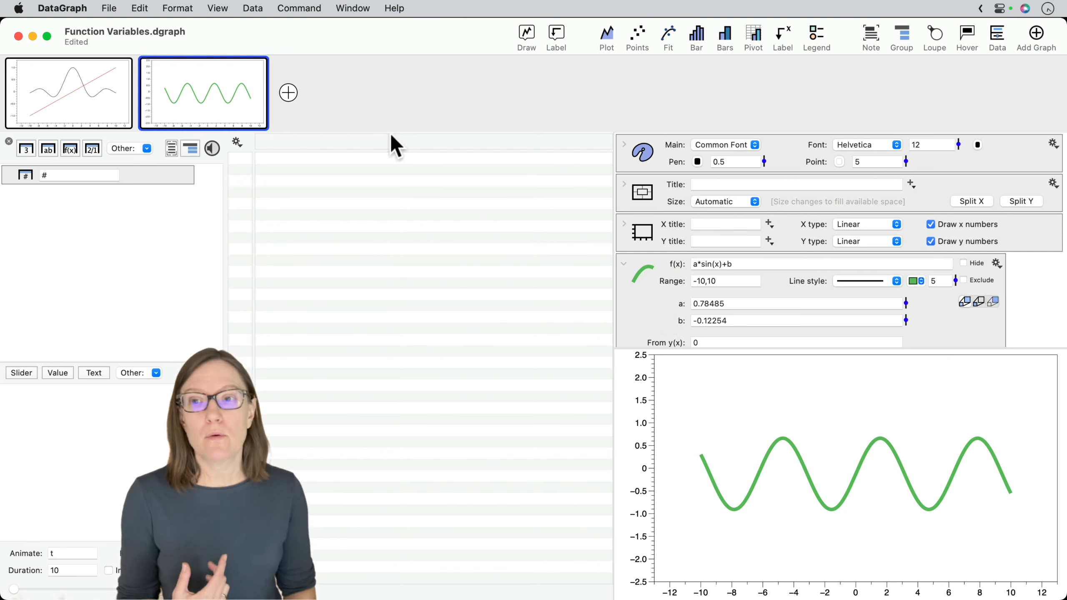
- Duplicate the sine function graph as a third graph in the document
{"action": "mouse_move", "coordinate": [185, 83]}
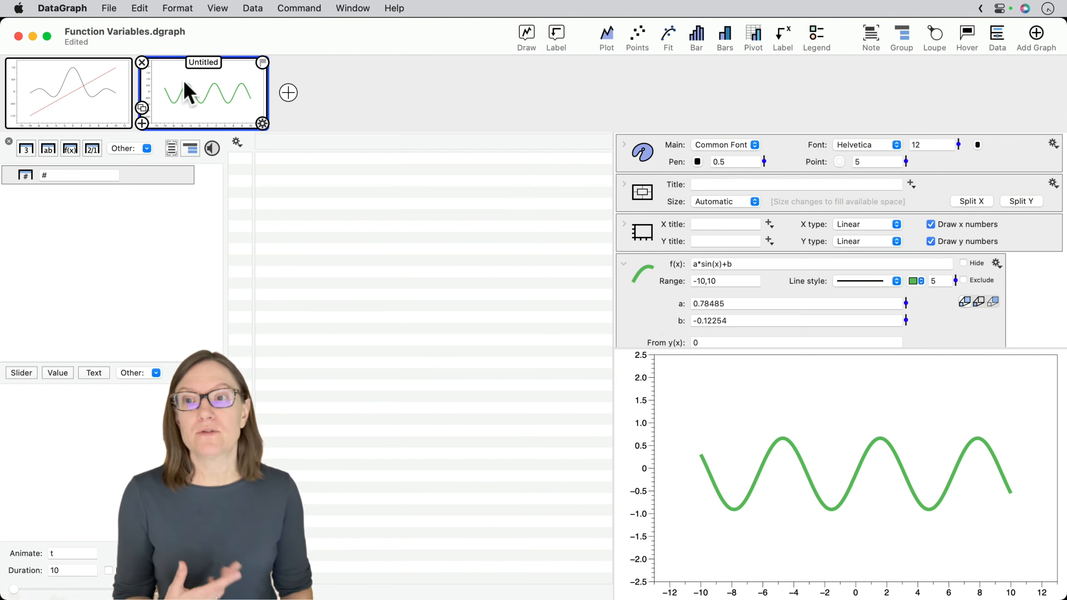
{"action": "left_click", "coordinate": [142, 108]}
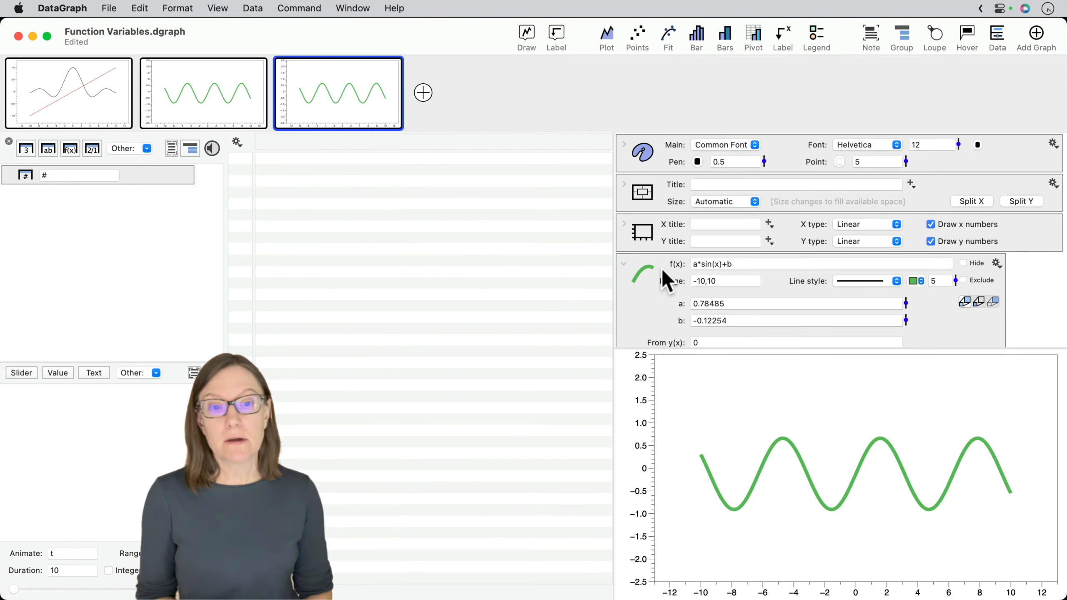
{"action": "left_click", "coordinate": [747, 265]}
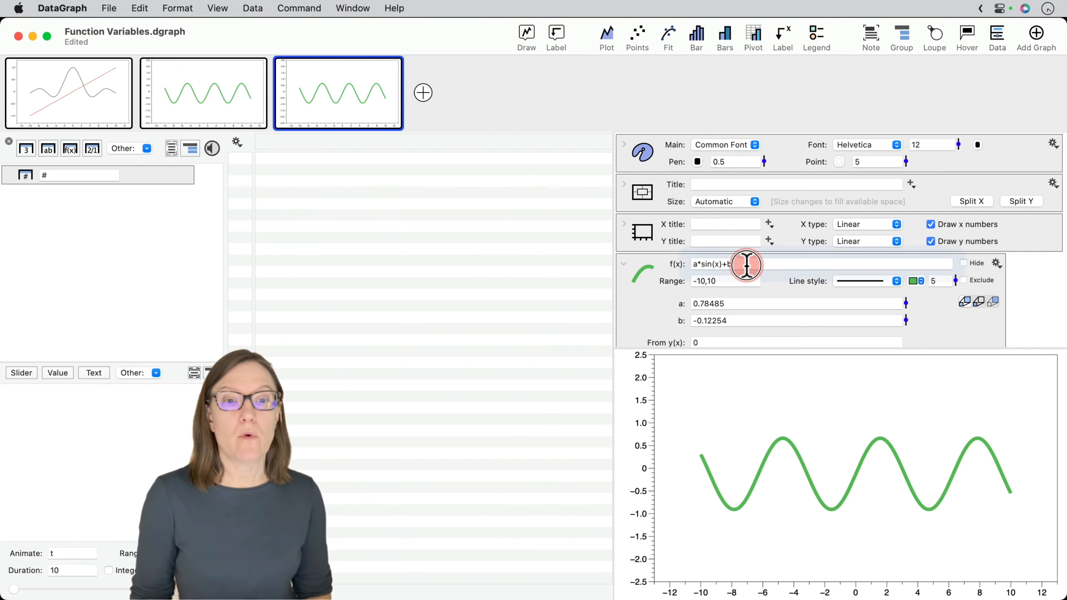
{"action": "left_click", "coordinate": [663, 299]}
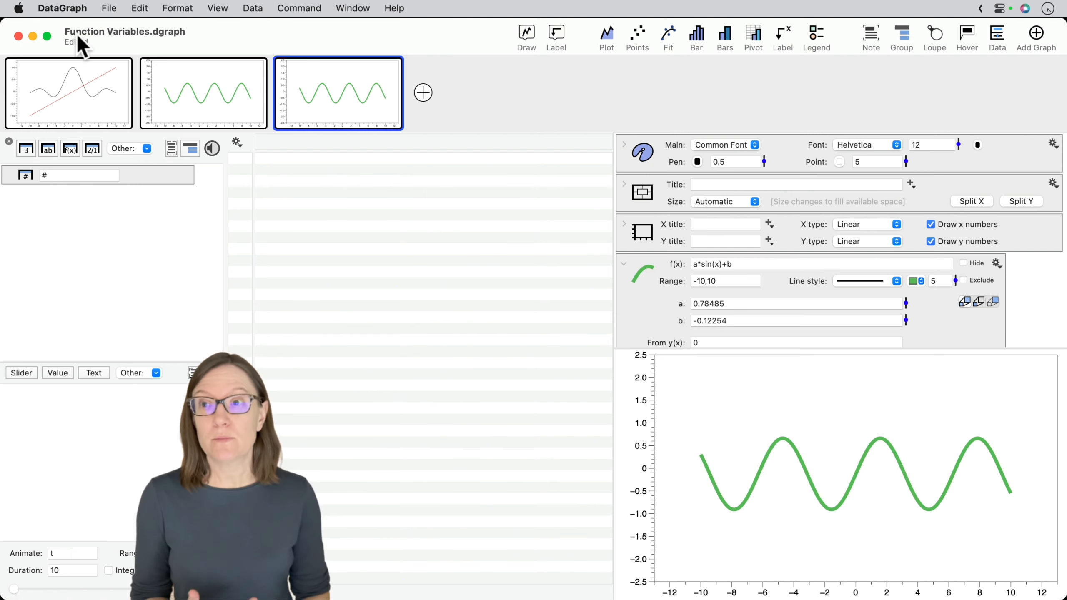
- Review the Sigmoid and Gaussian formulas in the preferences' Function Library and close the preferences
{"action": "left_click", "coordinate": [69, 9]}
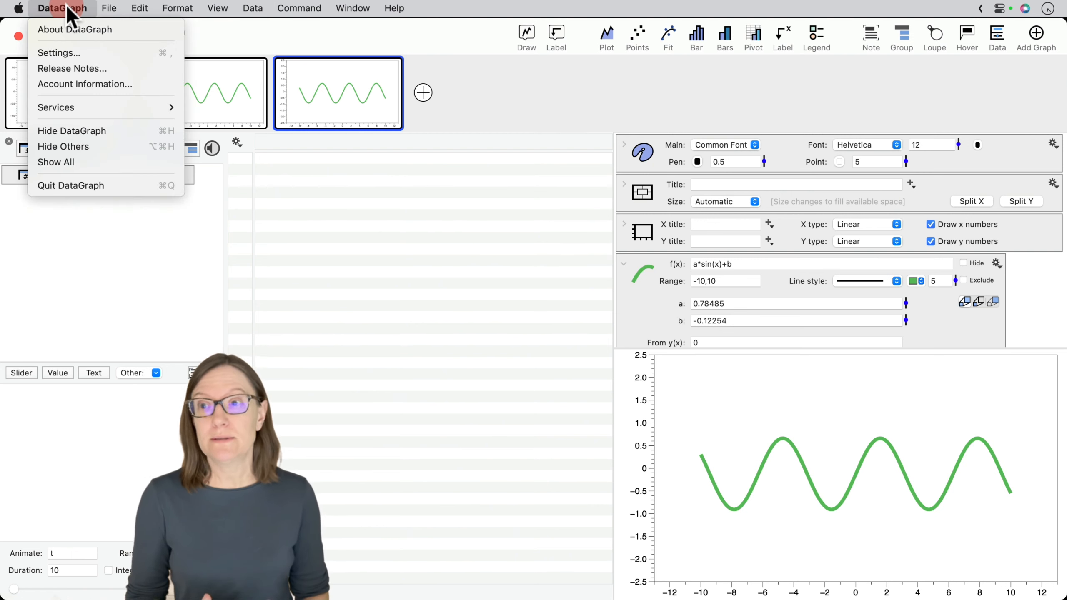
{"action": "left_click", "coordinate": [73, 53]}
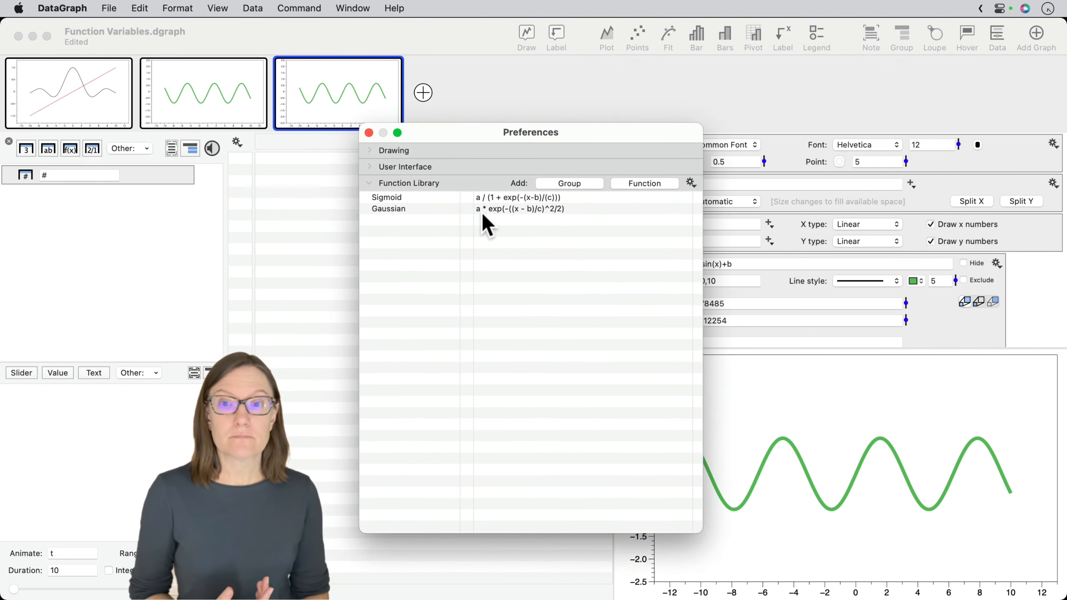
{"action": "left_click", "coordinate": [410, 198]}
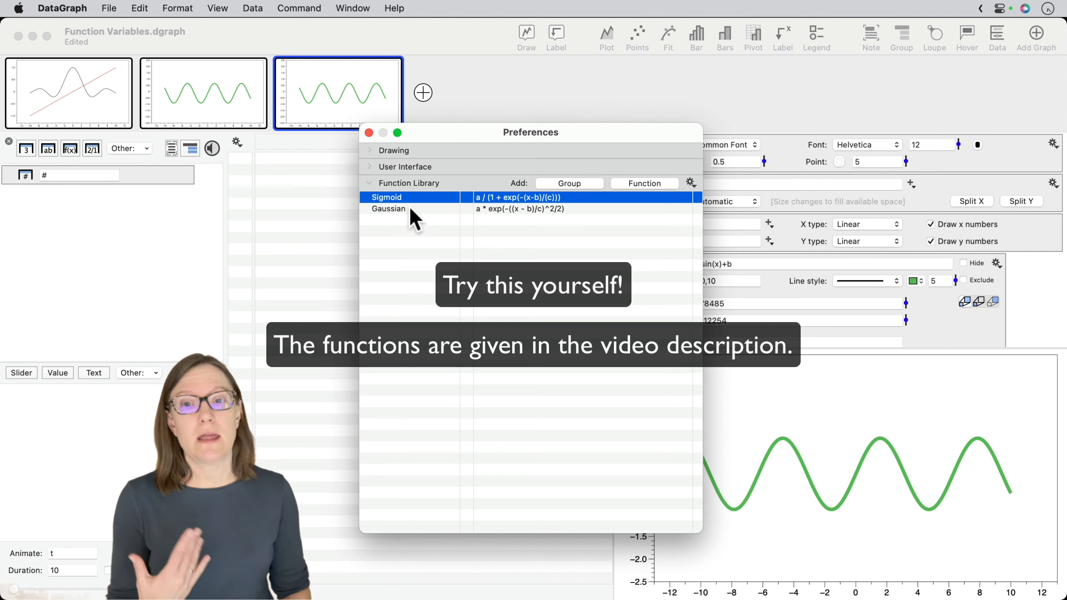
{"action": "left_click", "coordinate": [411, 208]}
{"action": "left_click", "coordinate": [368, 133]}
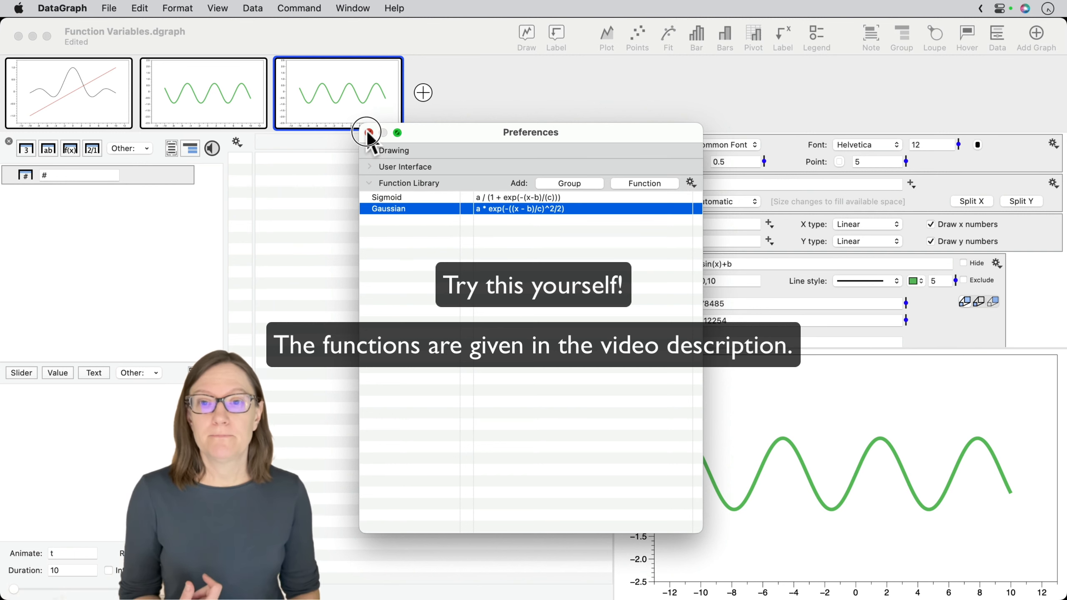
- Replace the duplicated graph's formula with the Sigmoid function from the Function Library
{"action": "left_click", "coordinate": [823, 263]}
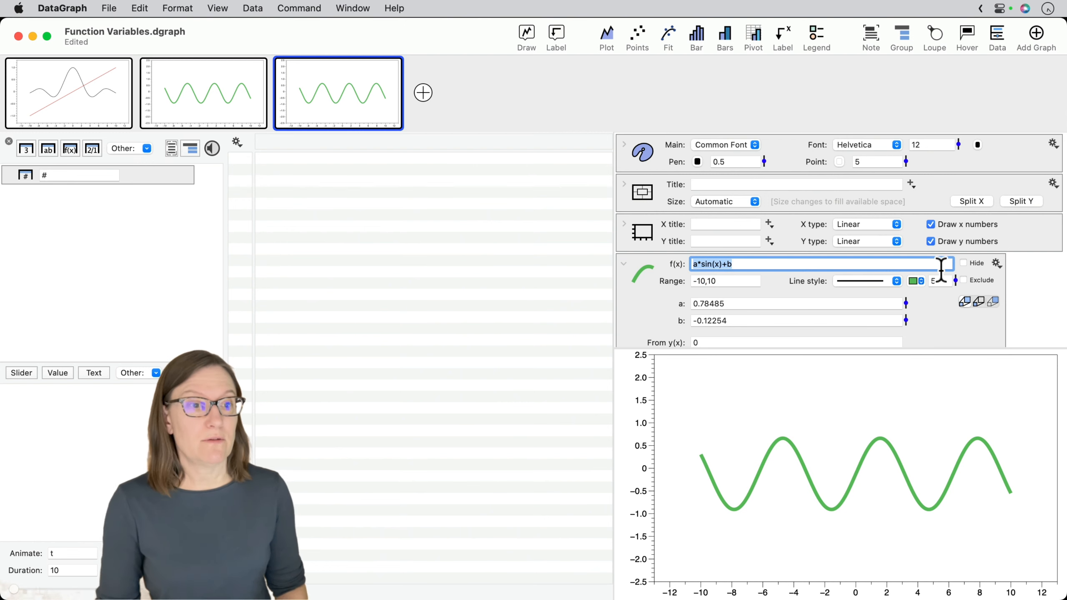
{"action": "left_click", "coordinate": [876, 262]}
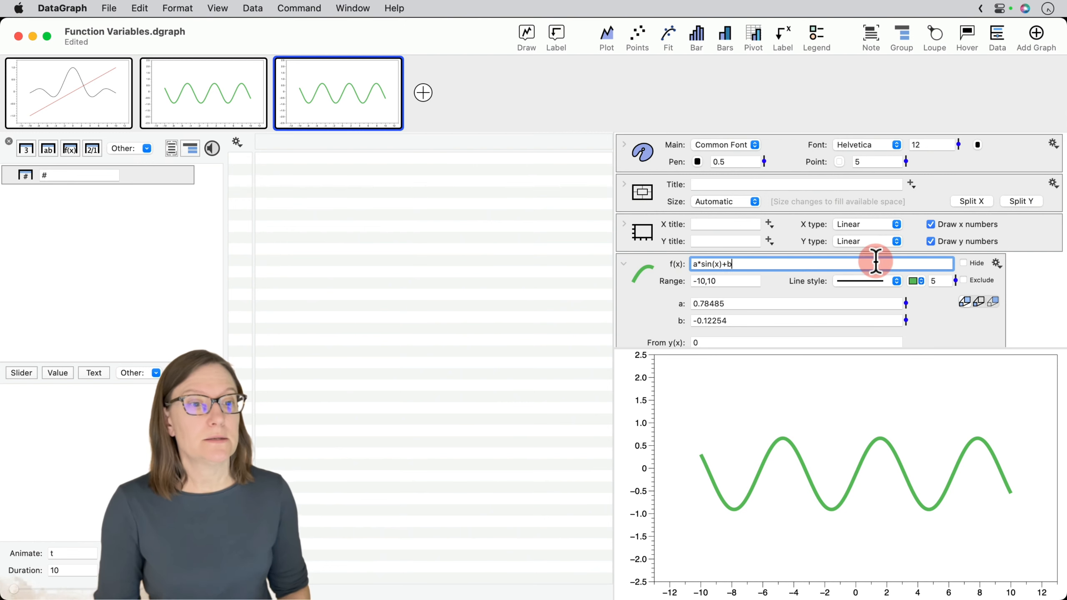
{"action": "left_click", "coordinate": [997, 263]}
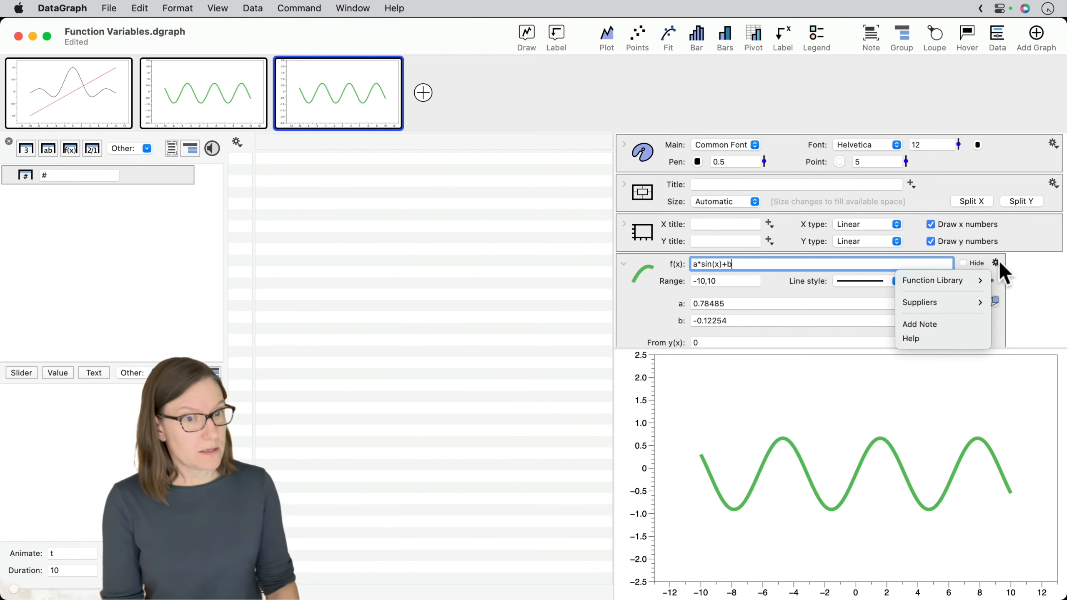
{"action": "mouse_move", "coordinate": [956, 280]}
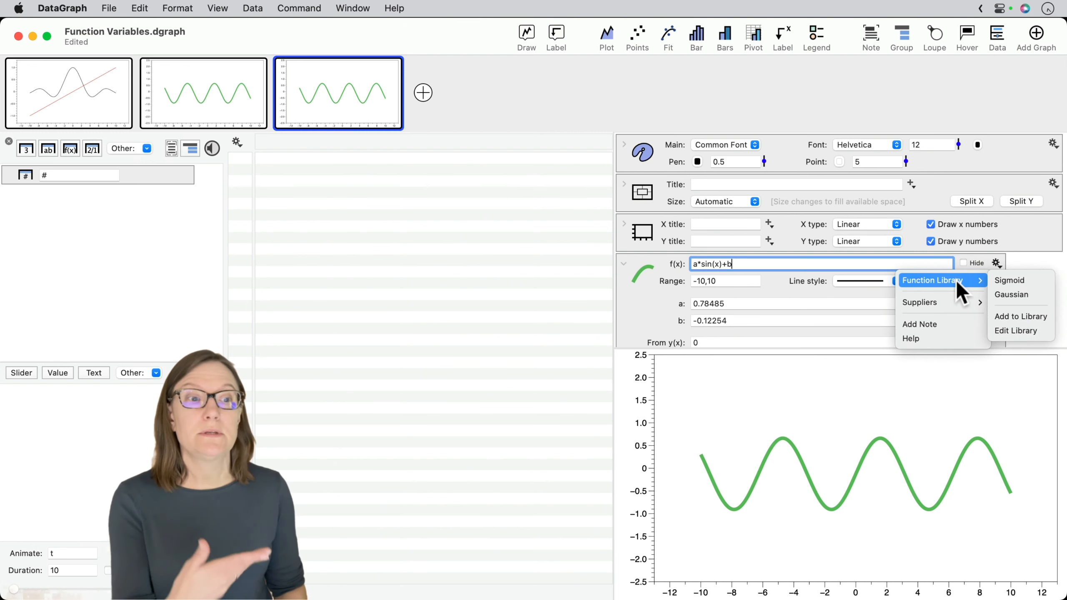
{"action": "left_click", "coordinate": [1015, 280]}
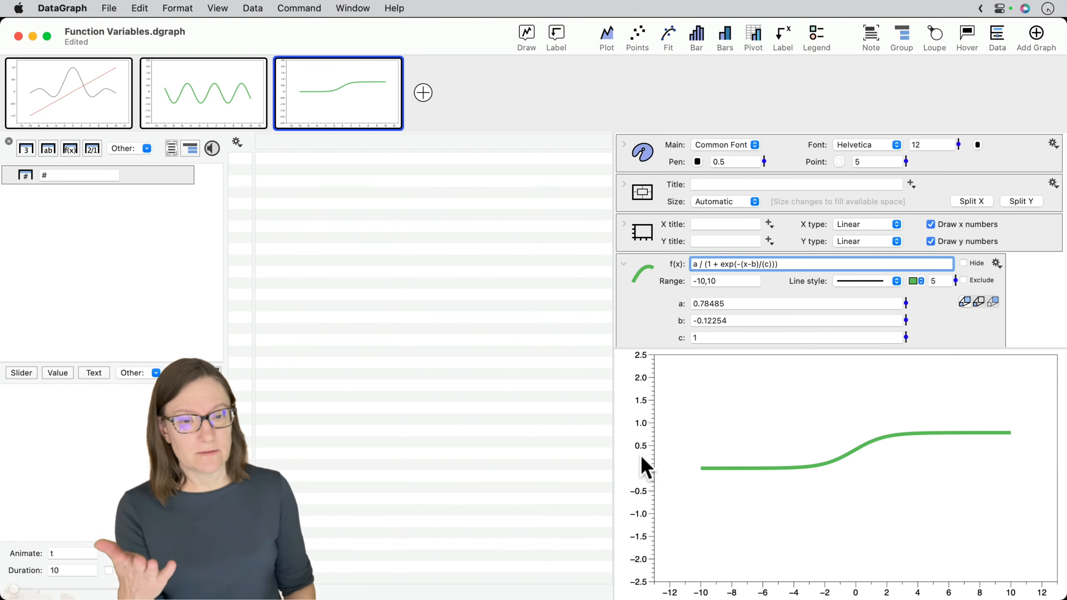
- Change the included y axis values to just 2 and close the axis settings
{"action": "left_click", "coordinate": [643, 440]}
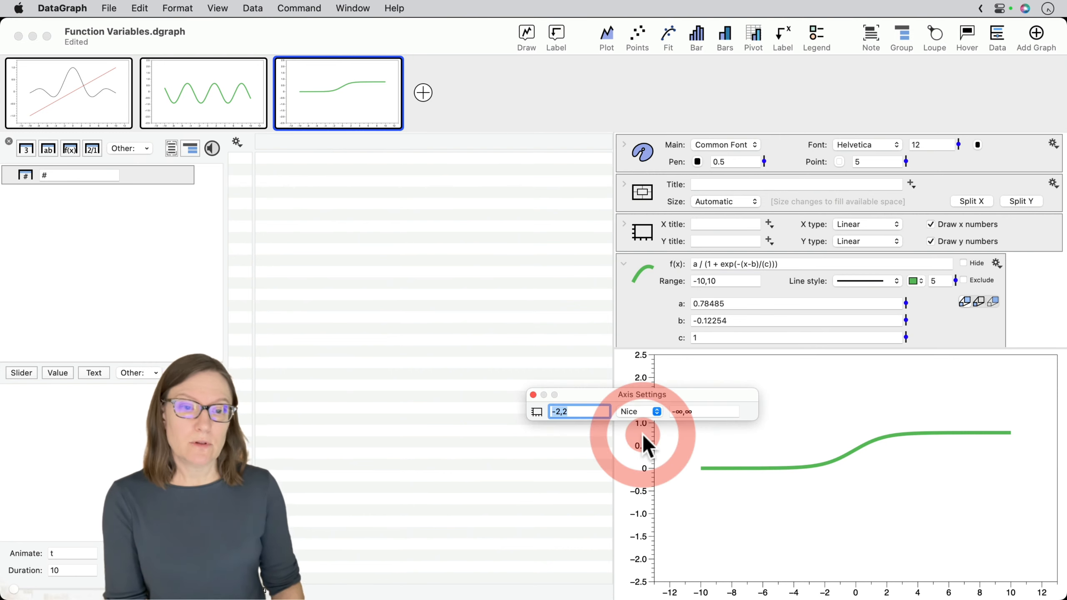
{"action": "left_click", "coordinate": [563, 411]}
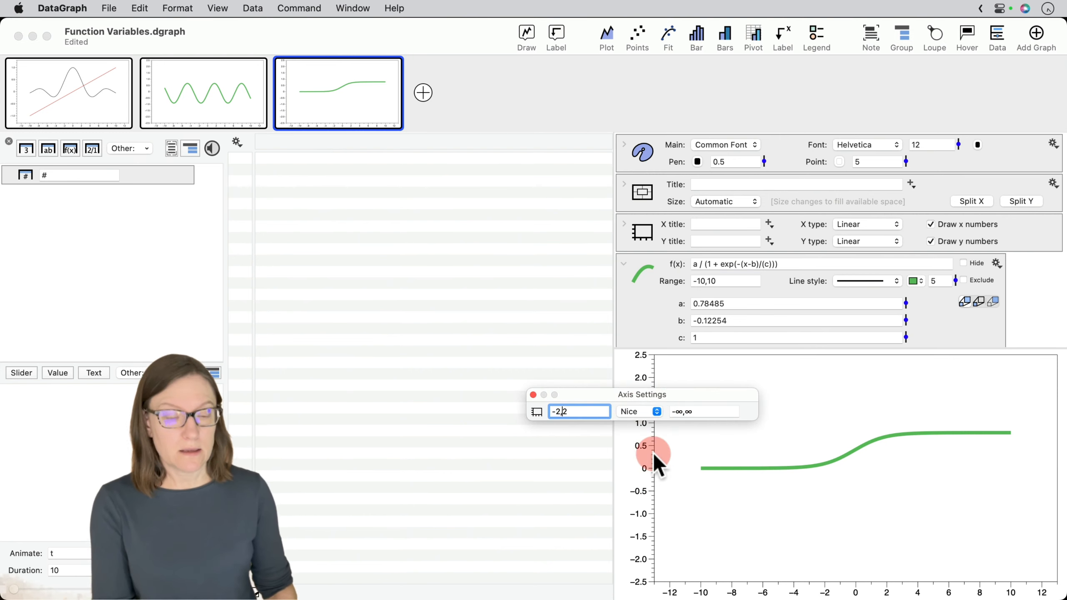
{"action": "key", "text": "BackSpace"}
{"action": "key", "text": "BackSpace"}
{"action": "key", "text": "BackSpace"}
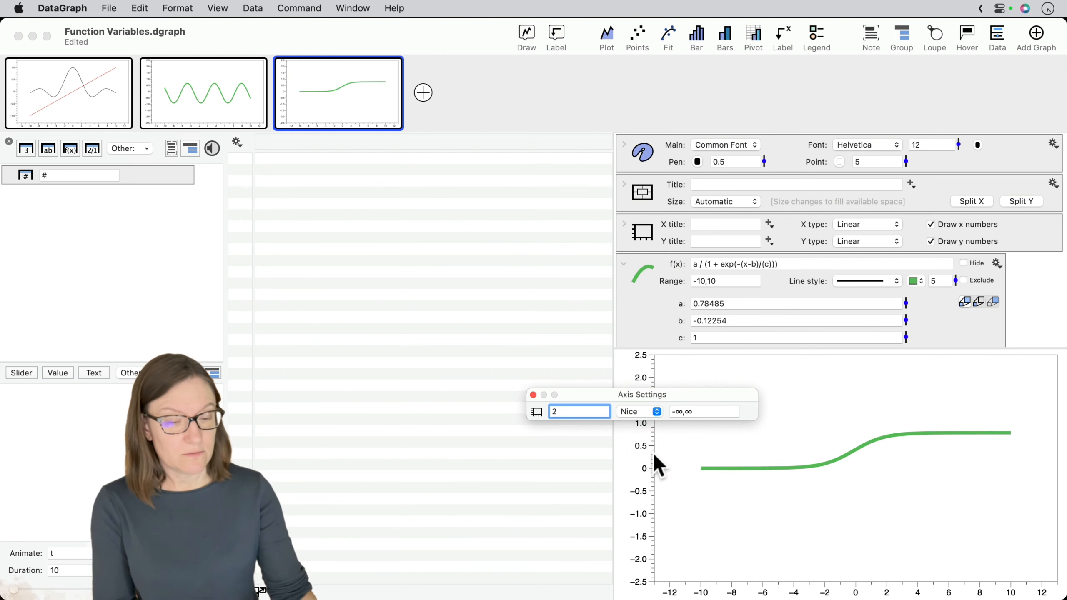
{"action": "key", "text": "Return"}
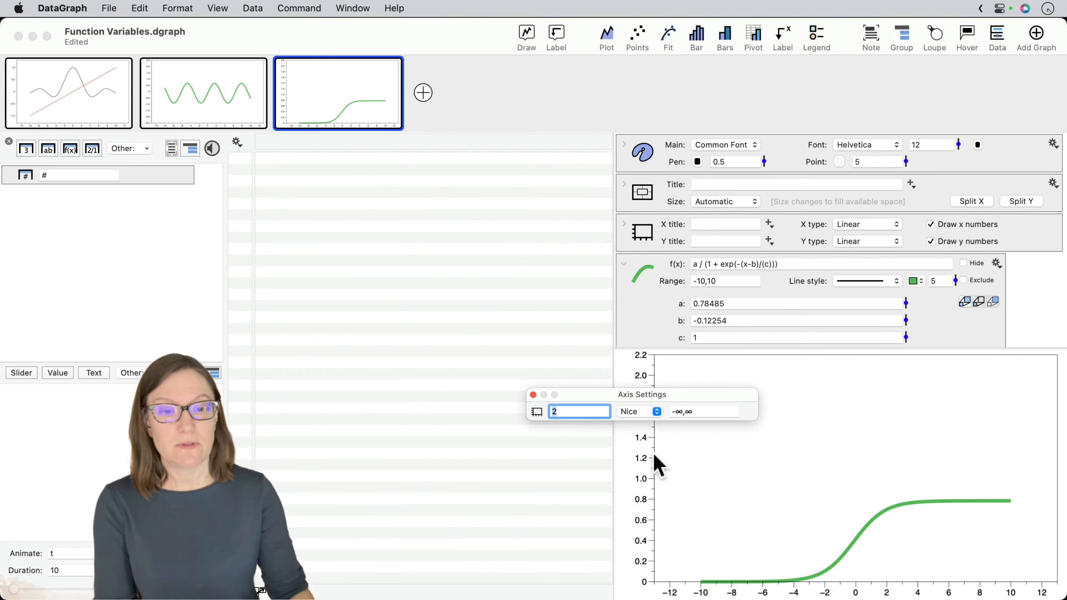
{"action": "left_click", "coordinate": [533, 395]}
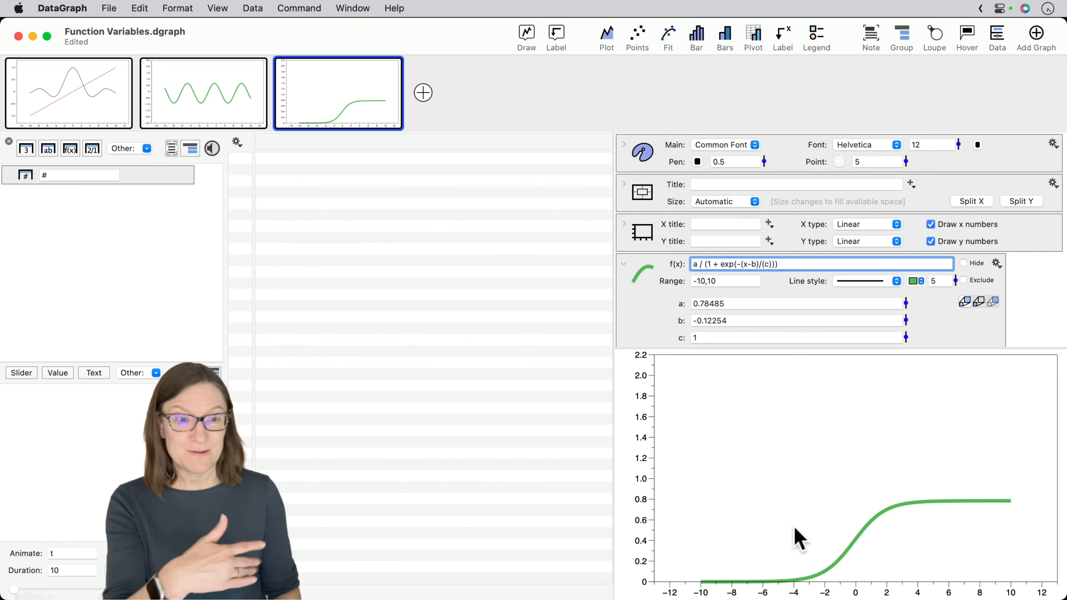
- Adjust the sigmoid function's variable a to about 1.87
{"action": "scroll", "coordinate": [672, 311], "scroll_direction": "down", "scroll_amount": 2}
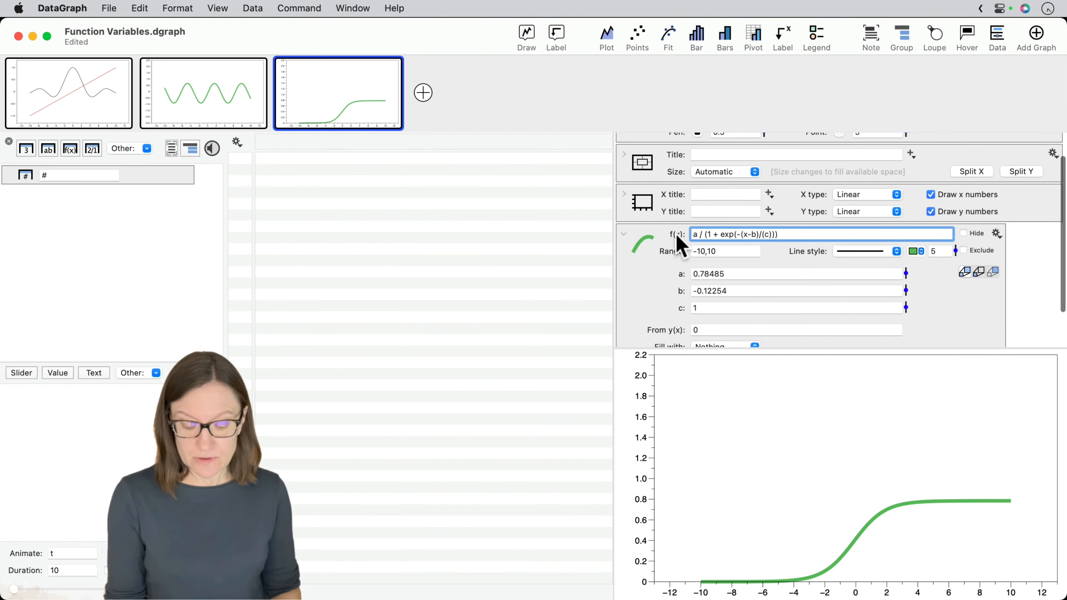
{"action": "left_click_drag", "start_coordinate": [689, 190], "coordinate": [767, 235]}
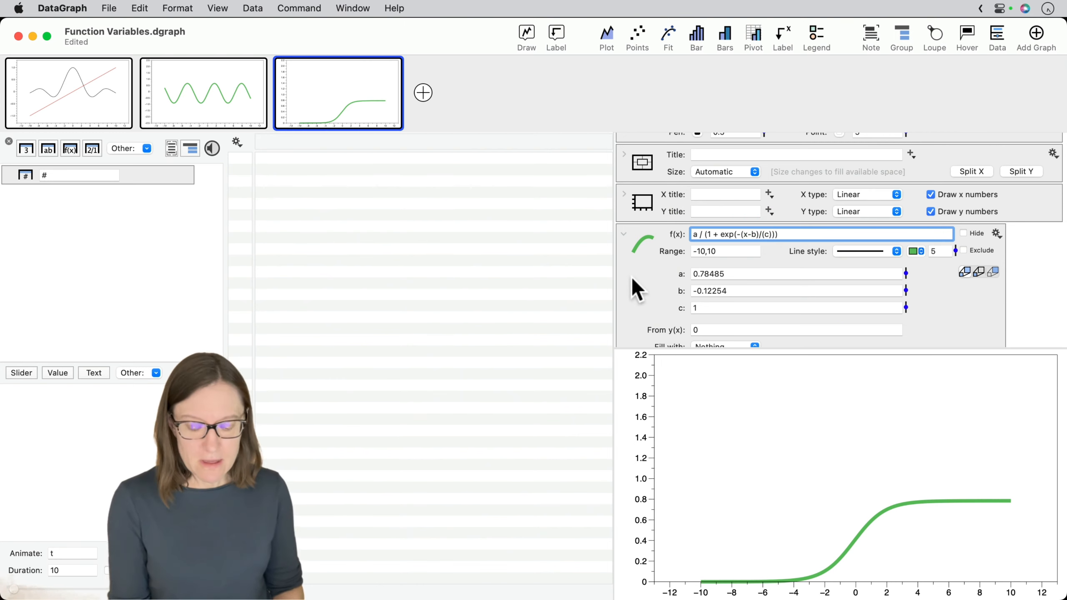
{"action": "mouse_move", "coordinate": [610, 286]}
{"action": "left_mouse_down"}
{"action": "mouse_move", "coordinate": [668, 287]}
{"action": "mouse_move", "coordinate": [672, 310]}
{"action": "left_mouse_up"}
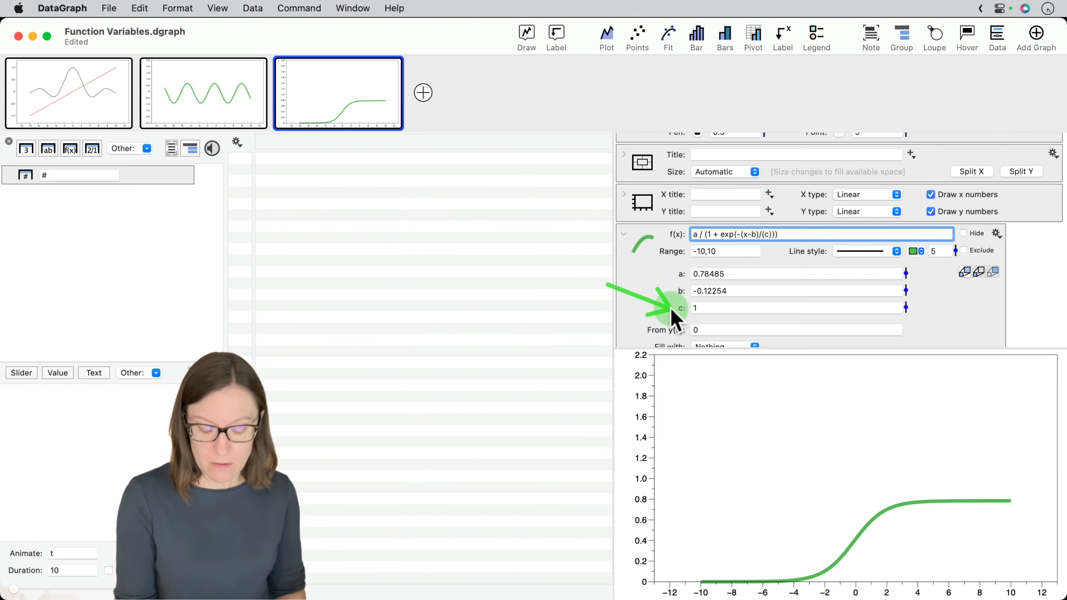
{"action": "left_click_drag", "start_coordinate": [904, 272], "coordinate": [895, 250]}
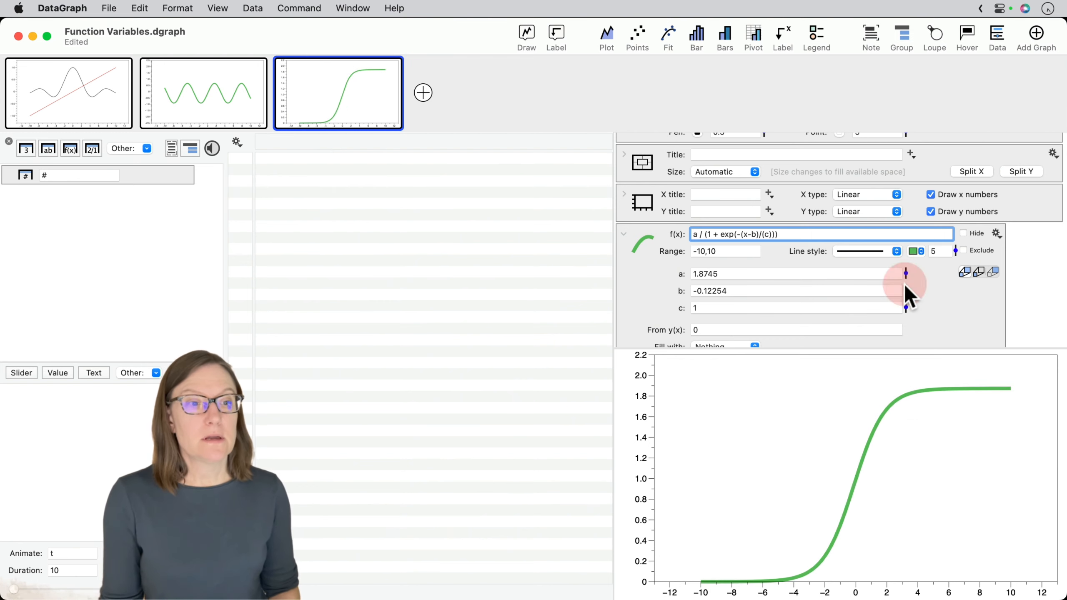
- Adjust the sigmoid function's variables to about a = 1.42, b = -0.66 and c = 0.26
{"action": "left_click_drag", "start_coordinate": [907, 291], "coordinate": [903, 252]}
{"action": "mouse_move", "coordinate": [908, 289]}
{"action": "left_mouse_down"}
{"action": "mouse_move", "coordinate": [905, 231]}
{"action": "mouse_move", "coordinate": [906, 324]}
{"action": "left_mouse_up"}
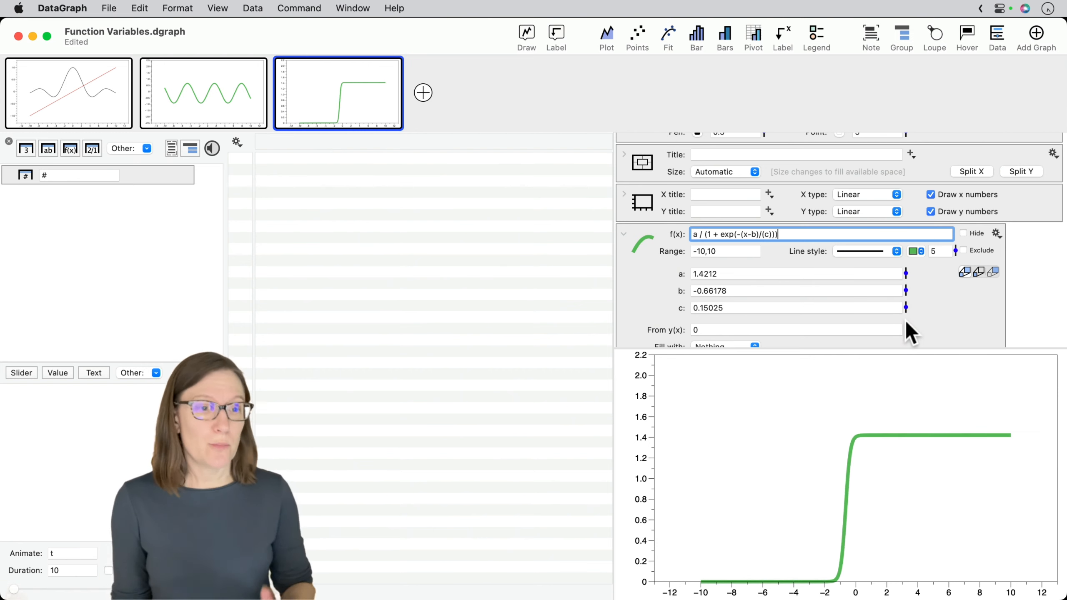
{"action": "left_click_drag", "start_coordinate": [905, 304], "coordinate": [907, 306]}
{"action": "left_click", "coordinate": [950, 317]}
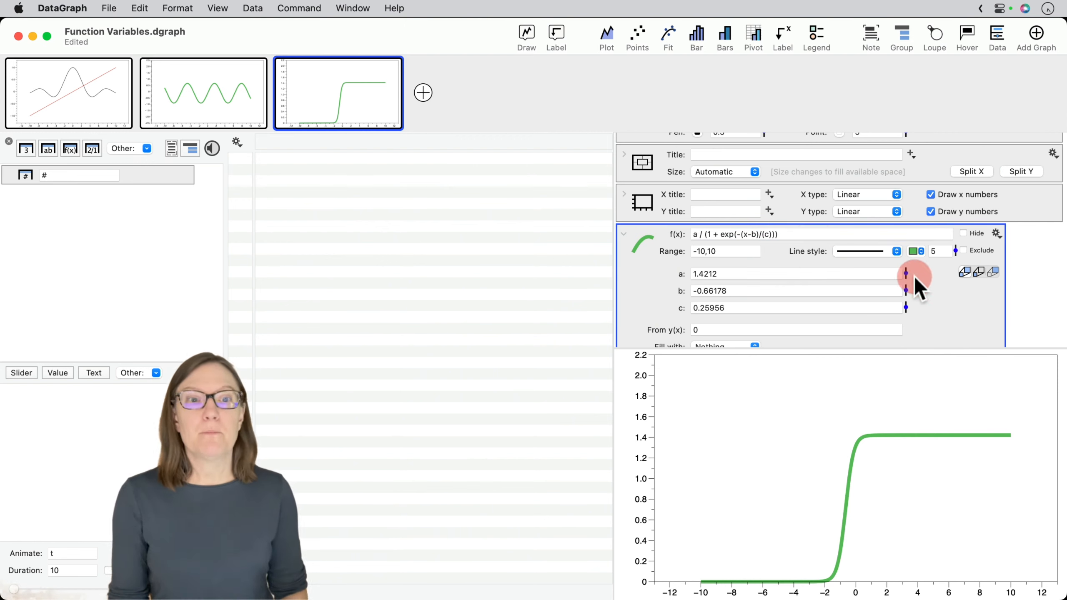
- Replace the sigmoid formula with the Gaussian function from the Function Library
{"action": "left_click", "coordinate": [802, 235]}
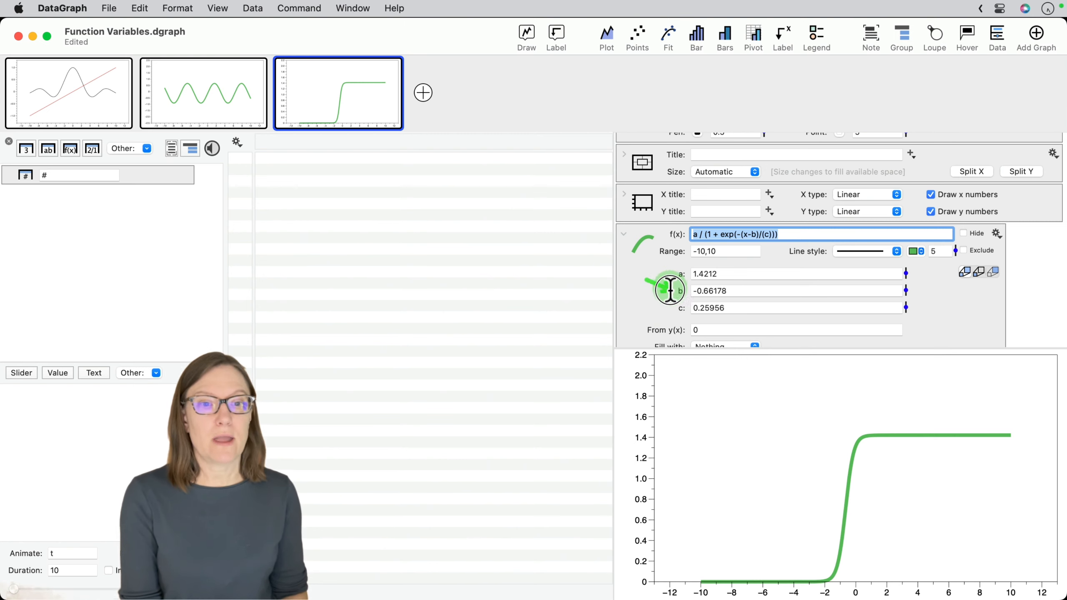
{"action": "left_click", "coordinate": [811, 231]}
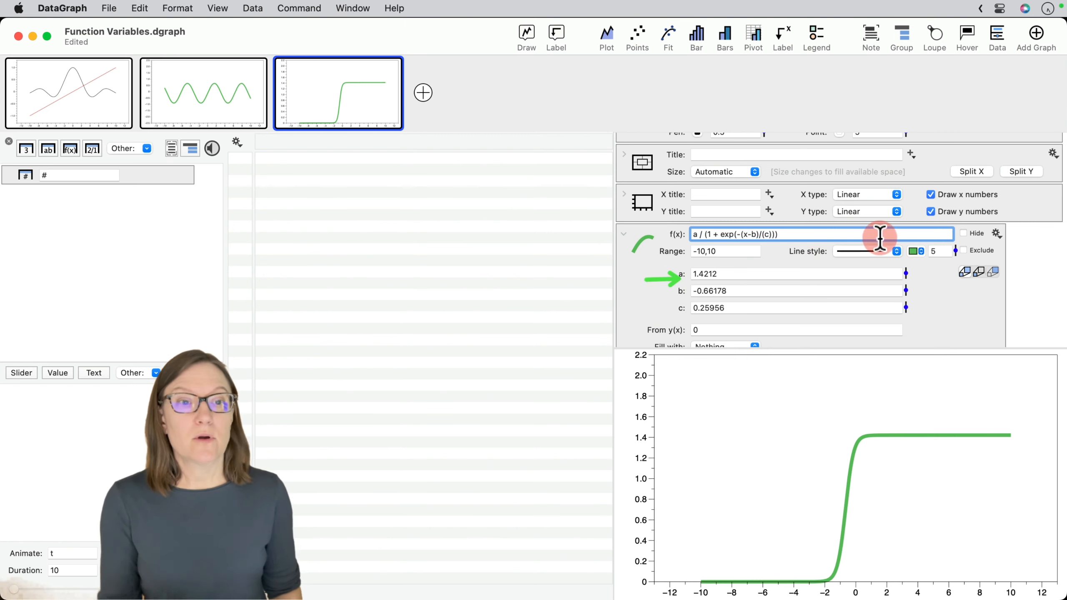
{"action": "left_click", "coordinate": [995, 234]}
{"action": "mouse_move", "coordinate": [977, 251]}
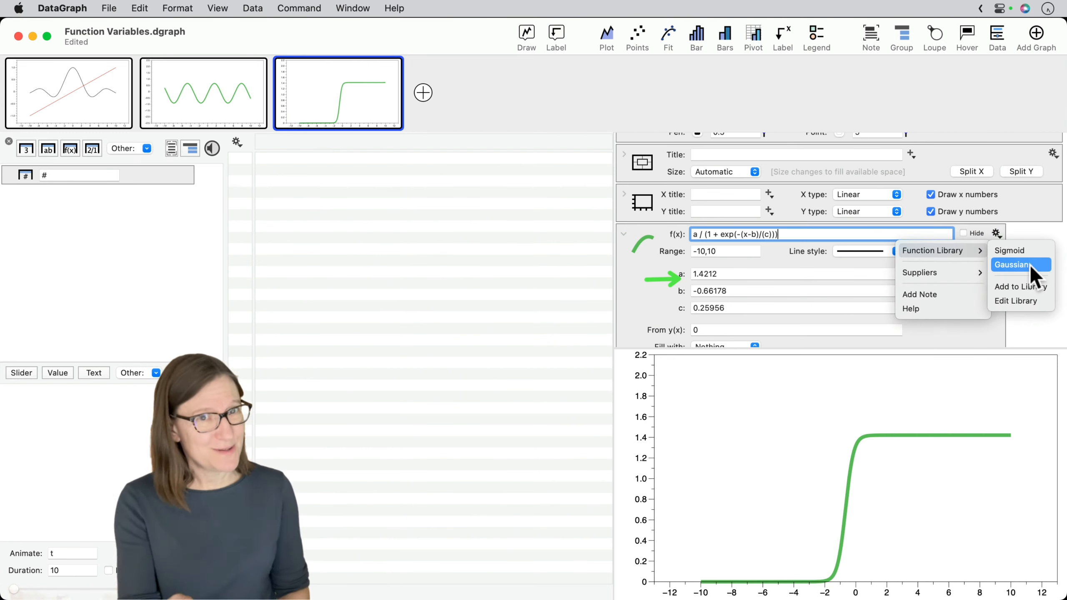
{"action": "mouse_move", "coordinate": [1029, 263]}
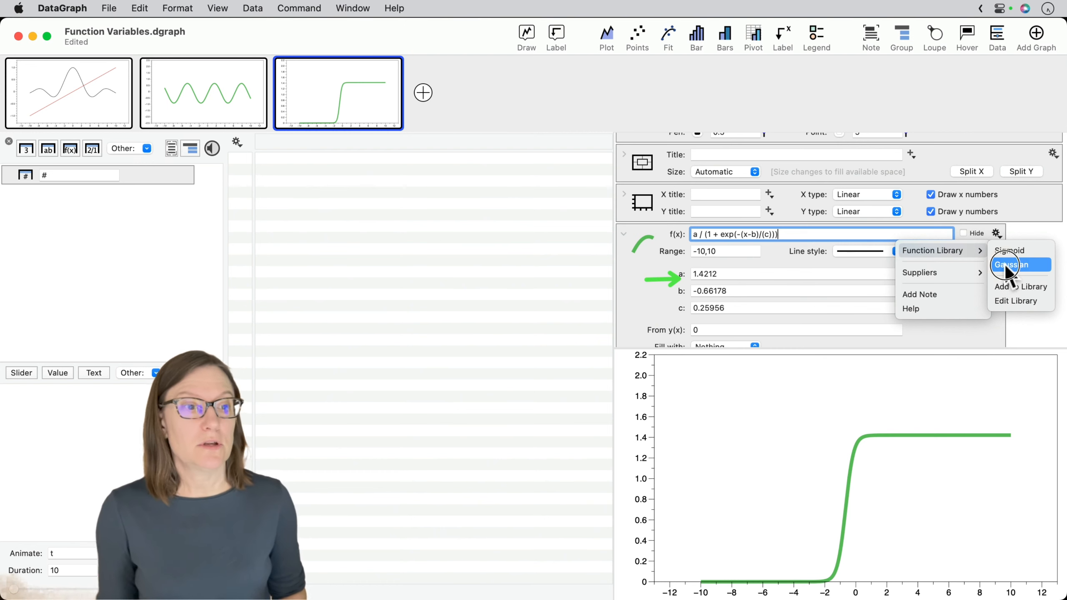
{"action": "left_click", "coordinate": [1008, 266]}
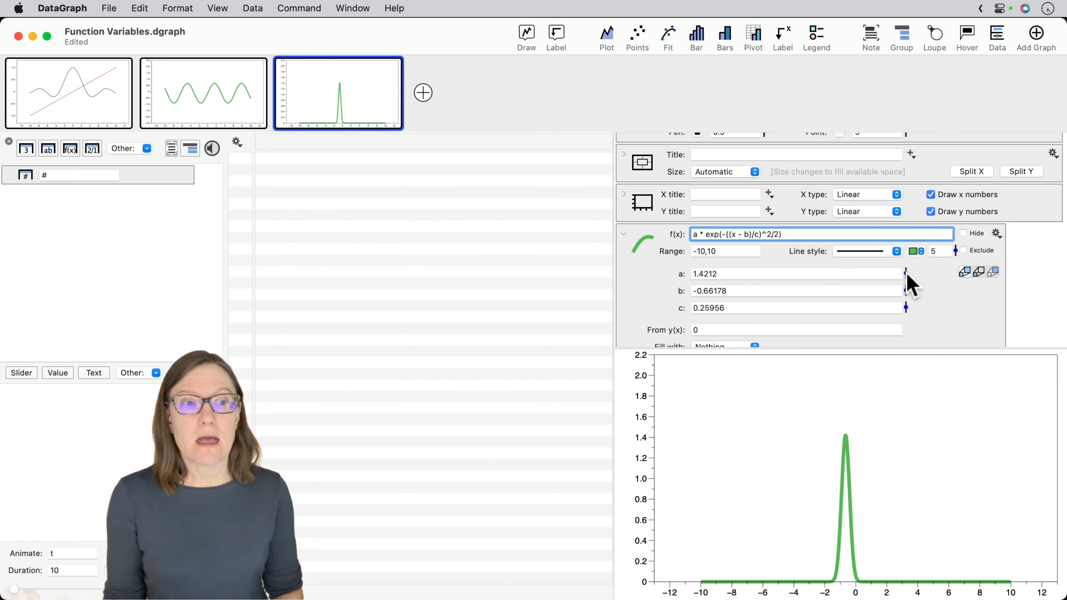
- Adjust the Gaussian function's variables to about a = 1.52, b = -0.09 and c = 1.06
{"action": "mouse_move", "coordinate": [907, 273]}
{"action": "left_mouse_down"}
{"action": "mouse_move", "coordinate": [904, 255]}
{"action": "mouse_move", "coordinate": [901, 289]}
{"action": "mouse_move", "coordinate": [904, 269]}
{"action": "left_mouse_up"}
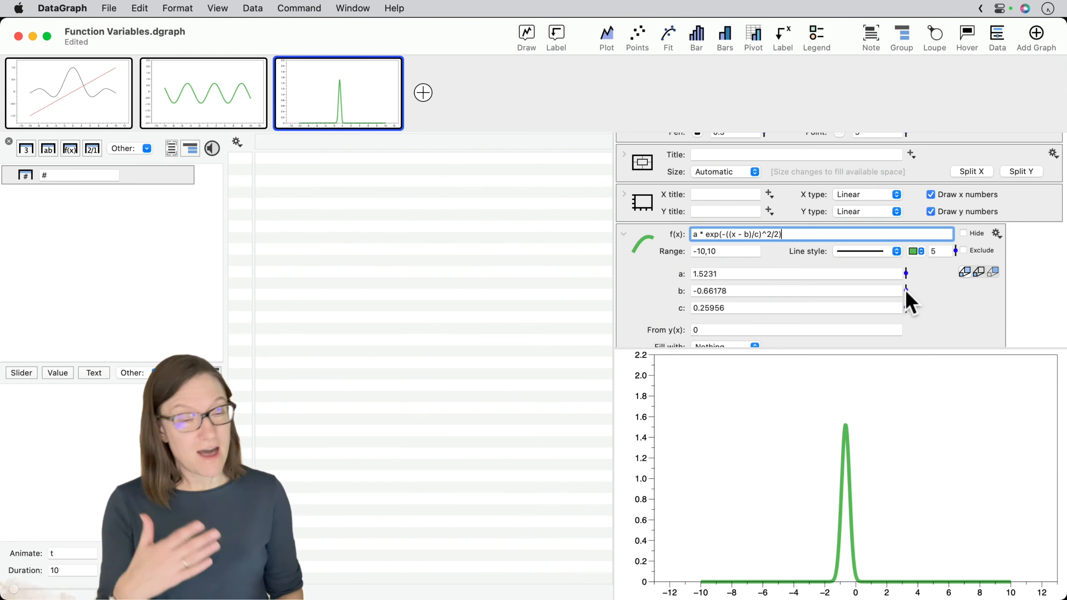
{"action": "mouse_move", "coordinate": [907, 291]}
{"action": "left_mouse_down"}
{"action": "mouse_move", "coordinate": [905, 273]}
{"action": "mouse_move", "coordinate": [901, 310]}
{"action": "mouse_move", "coordinate": [898, 257]}
{"action": "mouse_move", "coordinate": [905, 322]}
{"action": "mouse_move", "coordinate": [905, 274]}
{"action": "mouse_move", "coordinate": [904, 293]}
{"action": "left_mouse_up"}
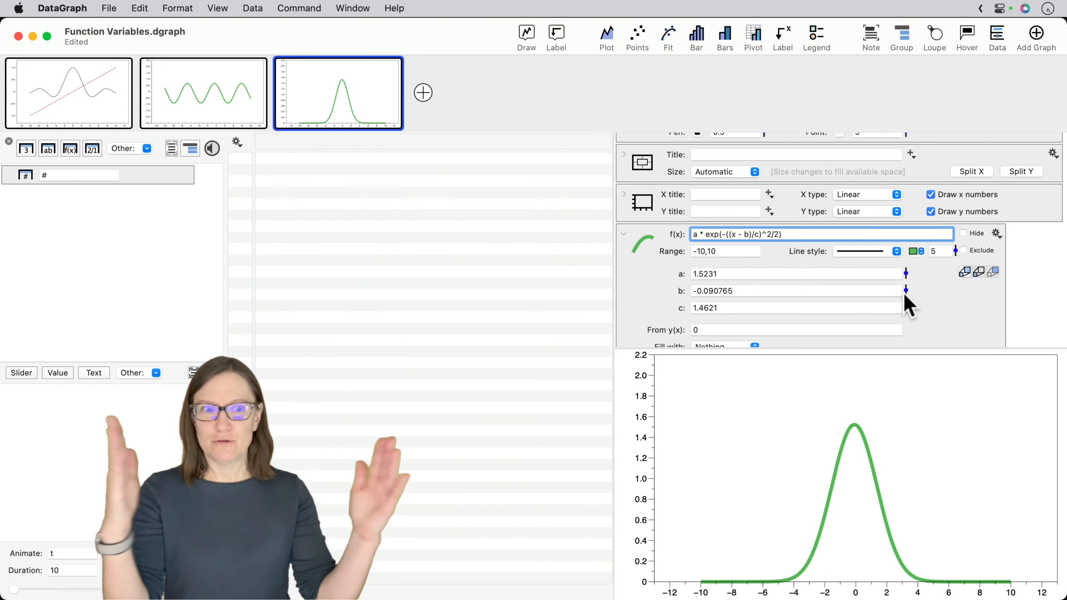
{"action": "mouse_move", "coordinate": [906, 309]}
{"action": "left_mouse_down"}
{"action": "mouse_move", "coordinate": [905, 319]}
{"action": "mouse_move", "coordinate": [920, 314]}
{"action": "left_mouse_up"}
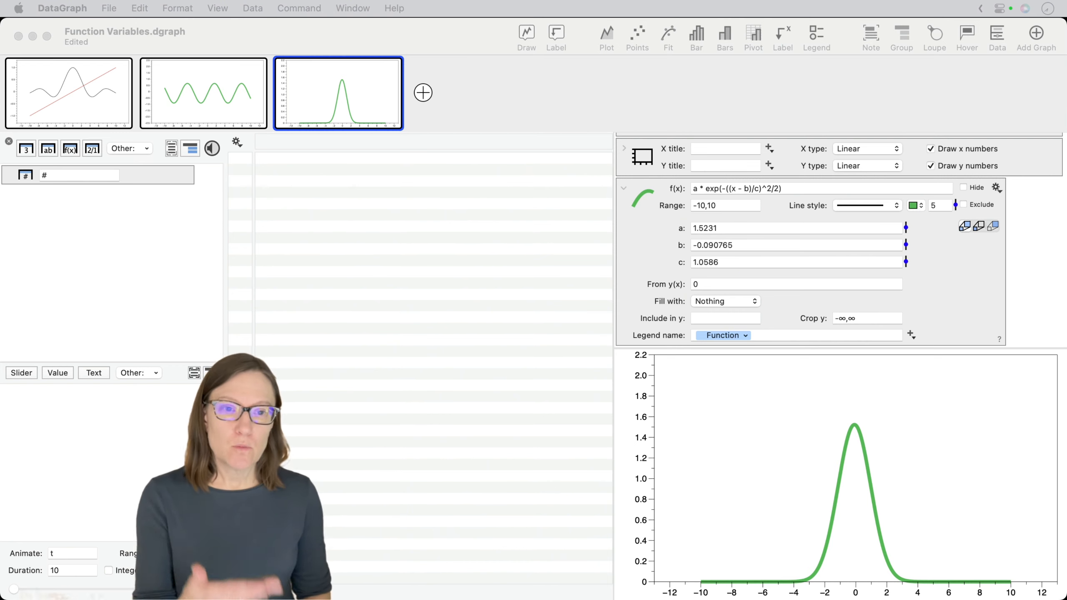
- Set the Gaussian function's variables to exact values: a to 1, b to 0 and c to 1
{"action": "left_click", "coordinate": [654, 280]}
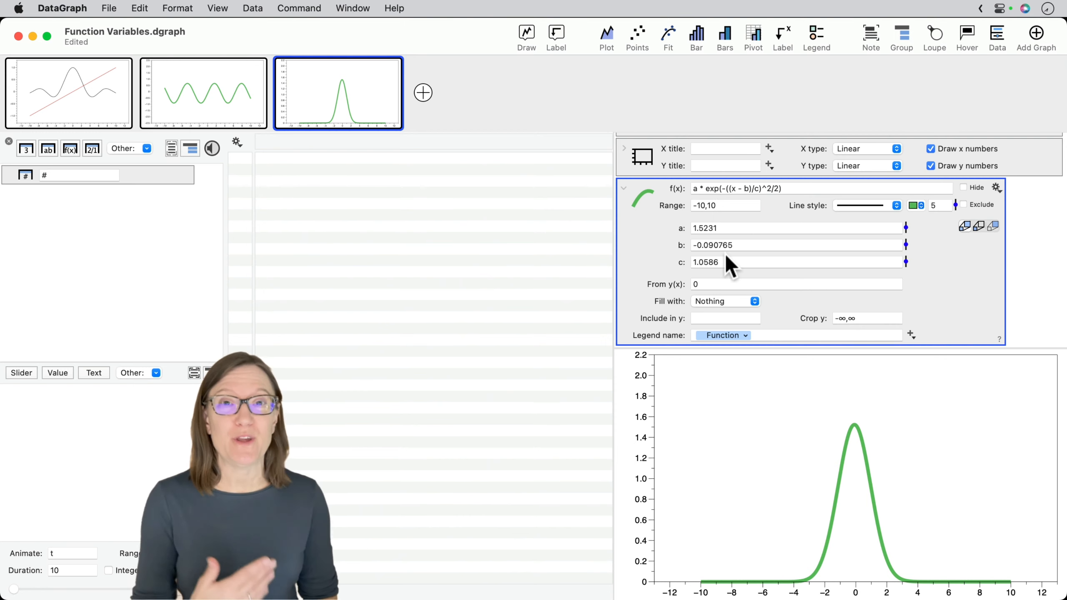
{"action": "left_click_drag", "start_coordinate": [720, 227], "coordinate": [659, 227]}
{"action": "type", "text": "1"}
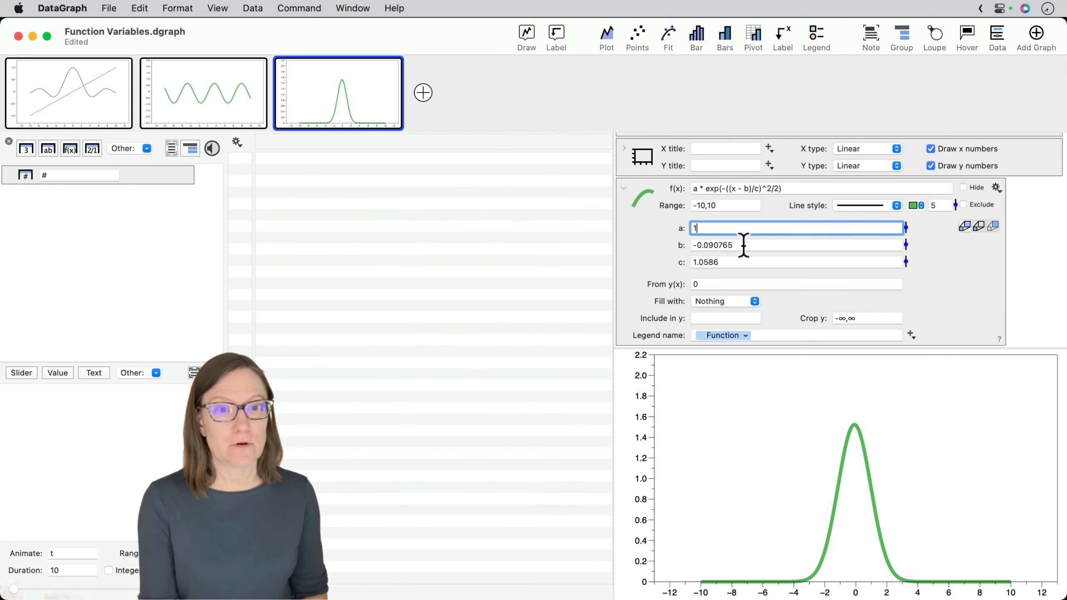
{"action": "left_click_drag", "start_coordinate": [743, 244], "coordinate": [618, 241]}
{"action": "type", "text": "1"}
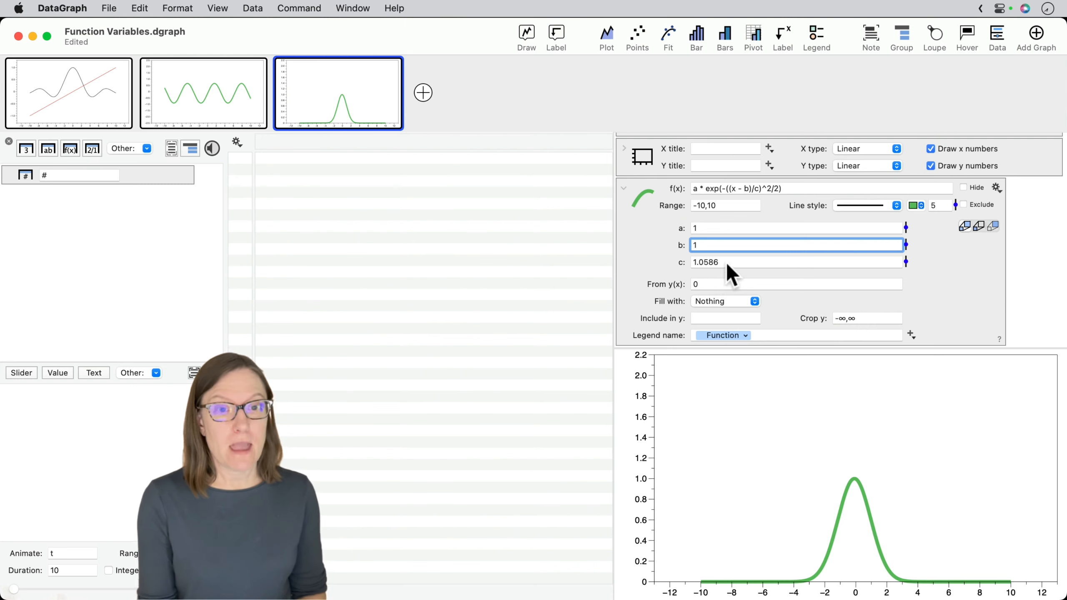
{"action": "left_click_drag", "start_coordinate": [727, 263], "coordinate": [636, 256]}
{"action": "type", "text": "1"}
{"action": "left_click", "coordinate": [731, 247]}
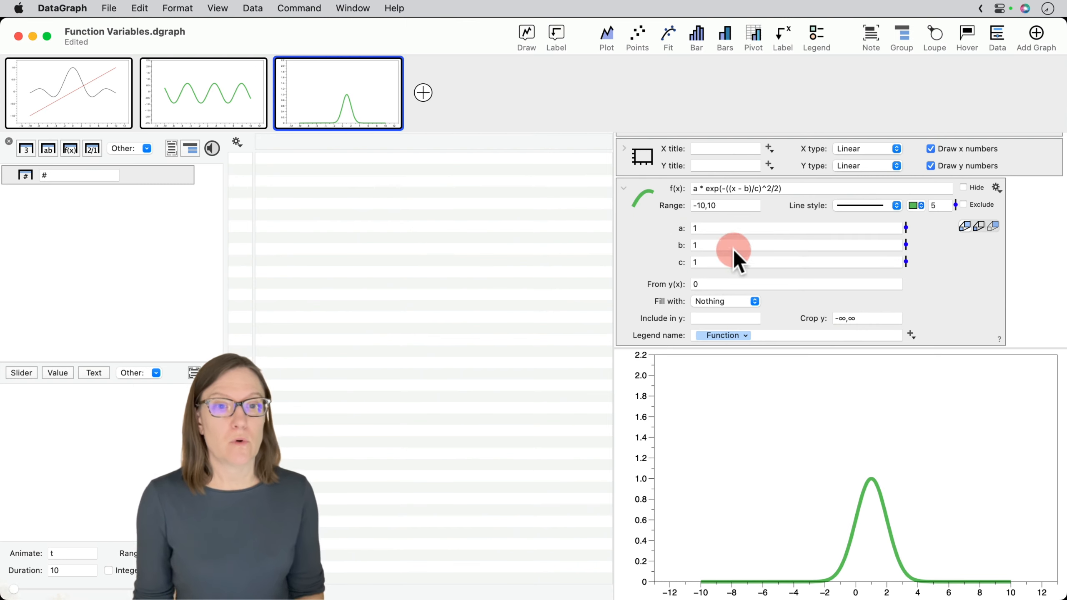
{"action": "left_click_drag", "start_coordinate": [720, 248], "coordinate": [659, 244]}
{"action": "type", "text": "0"}
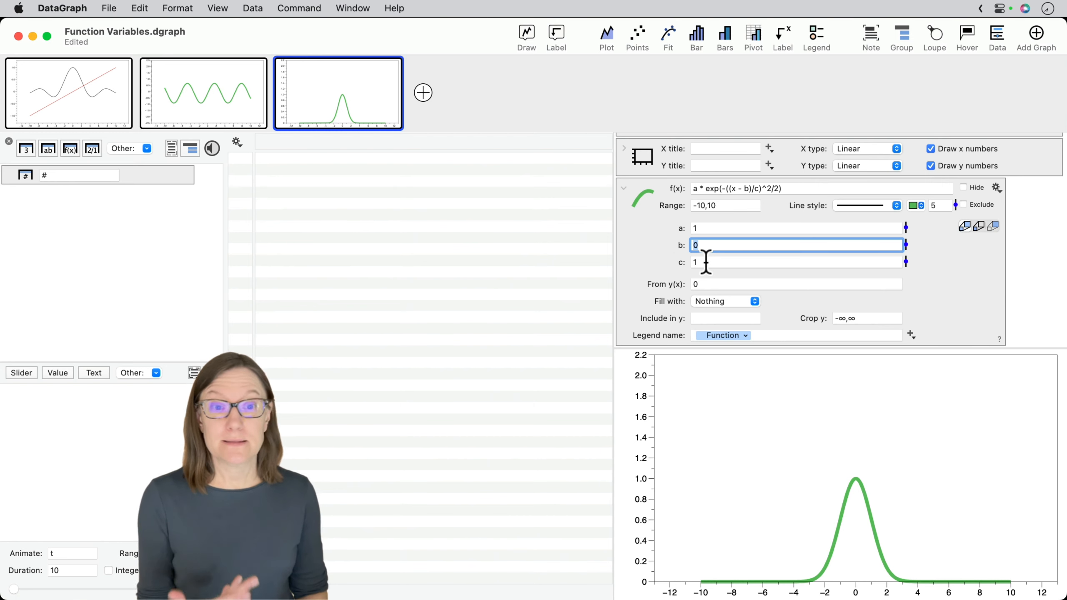
{"action": "left_click", "coordinate": [649, 252]}
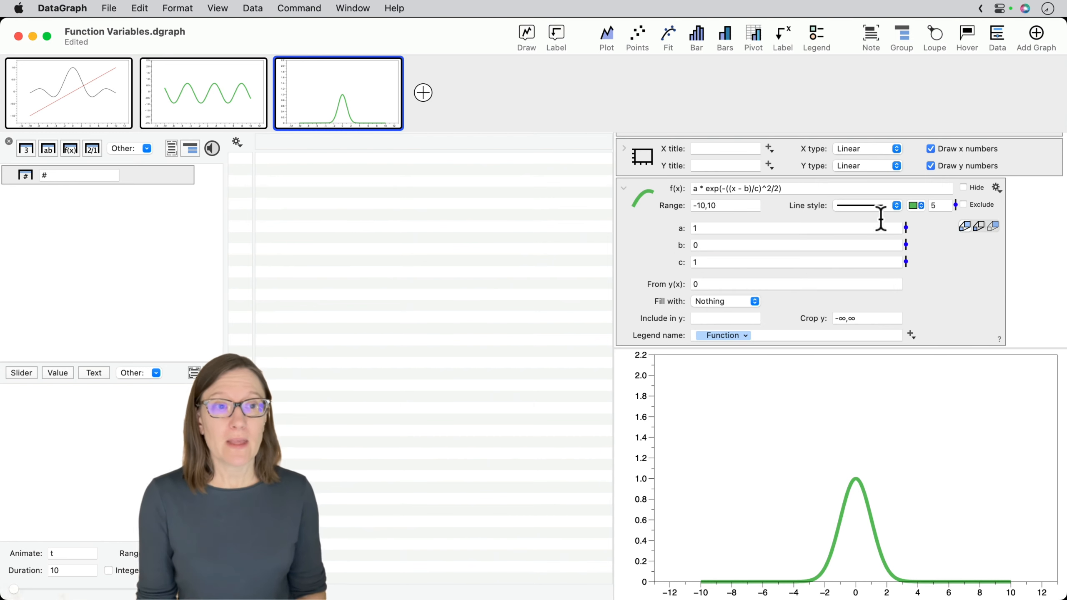
- Add a legend to the graph and name the Gaussian's entry "a = 1, b = 0, c = 1"
{"action": "left_click", "coordinate": [819, 38]}
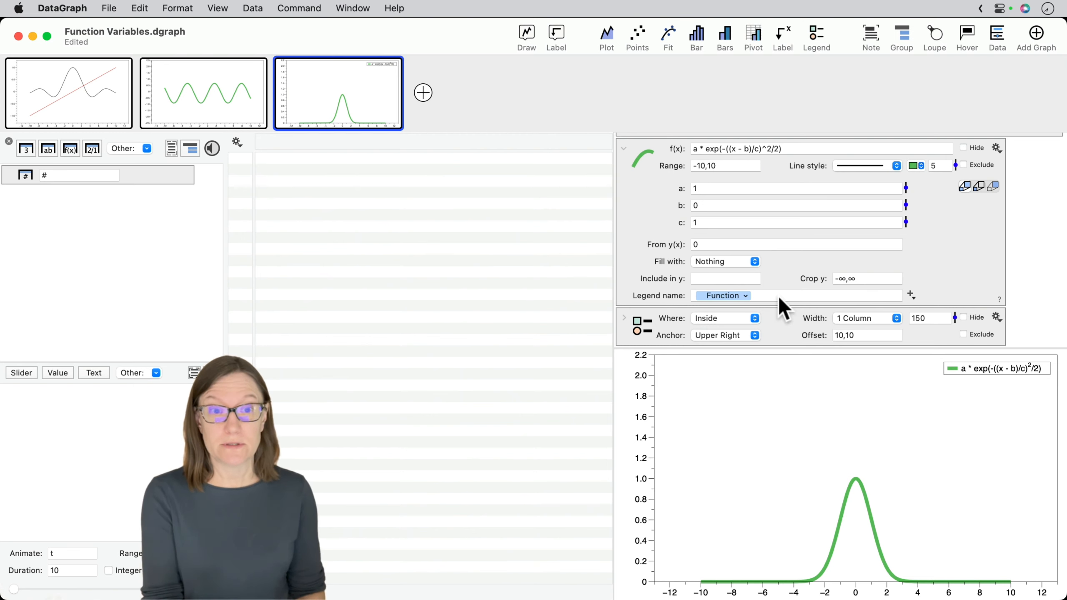
{"action": "left_click", "coordinate": [681, 294]}
{"action": "type", "text": "a"}
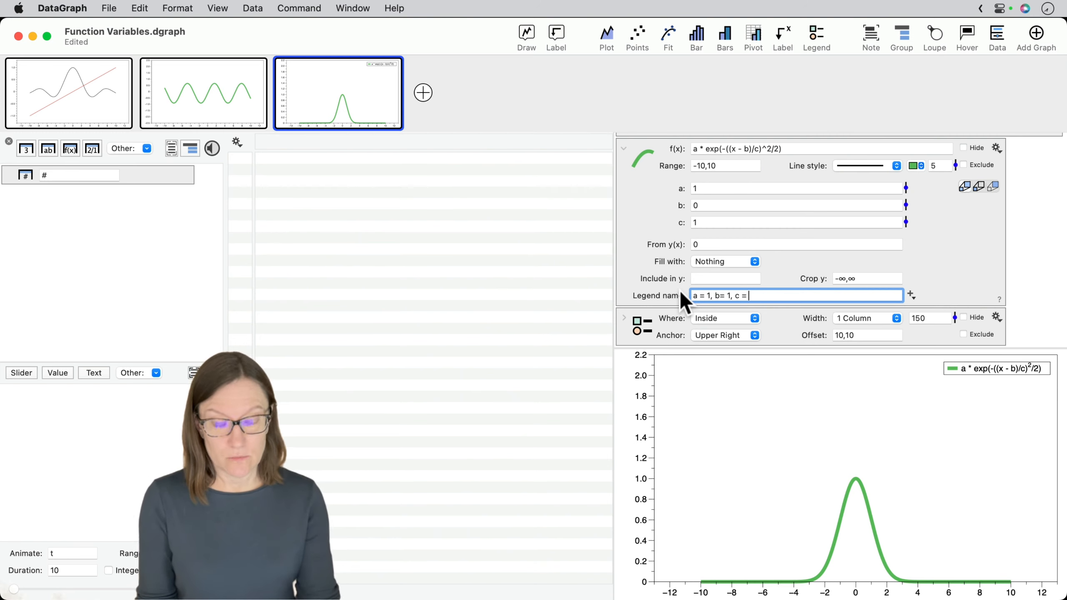
{"action": "type", "text": "= 1, b= 1, c = 1"}
{"action": "key", "text": "Return"}
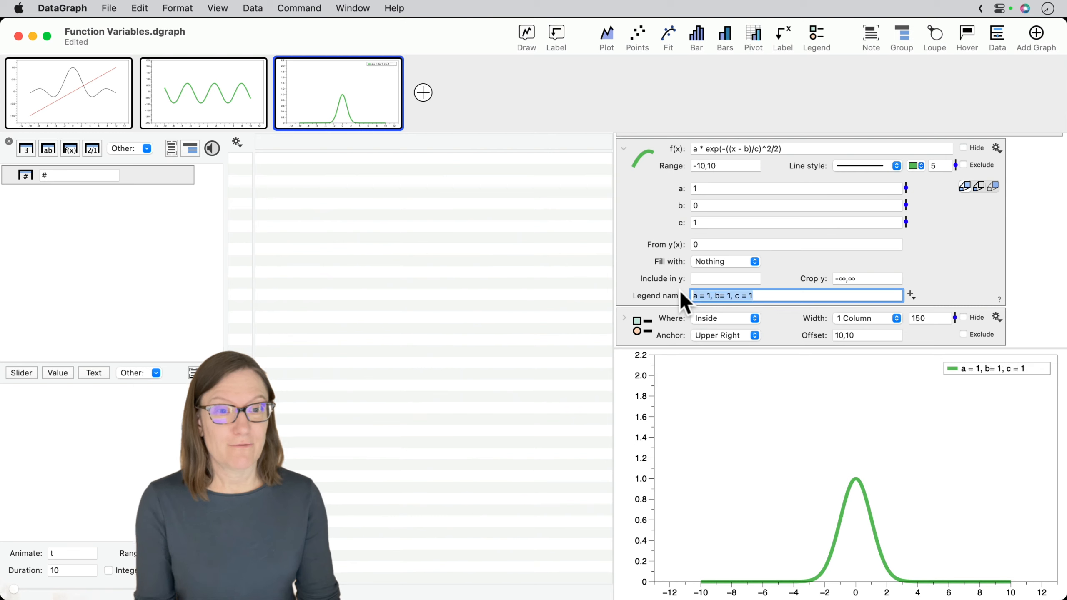
{"action": "left_click", "coordinate": [721, 296]}
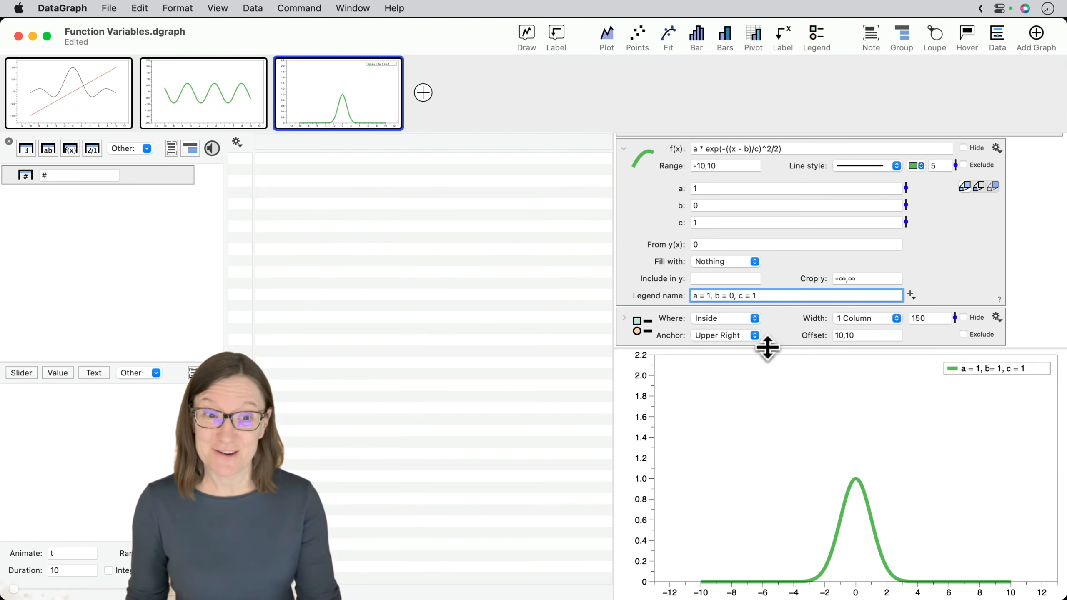
{"action": "key", "text": "Return"}
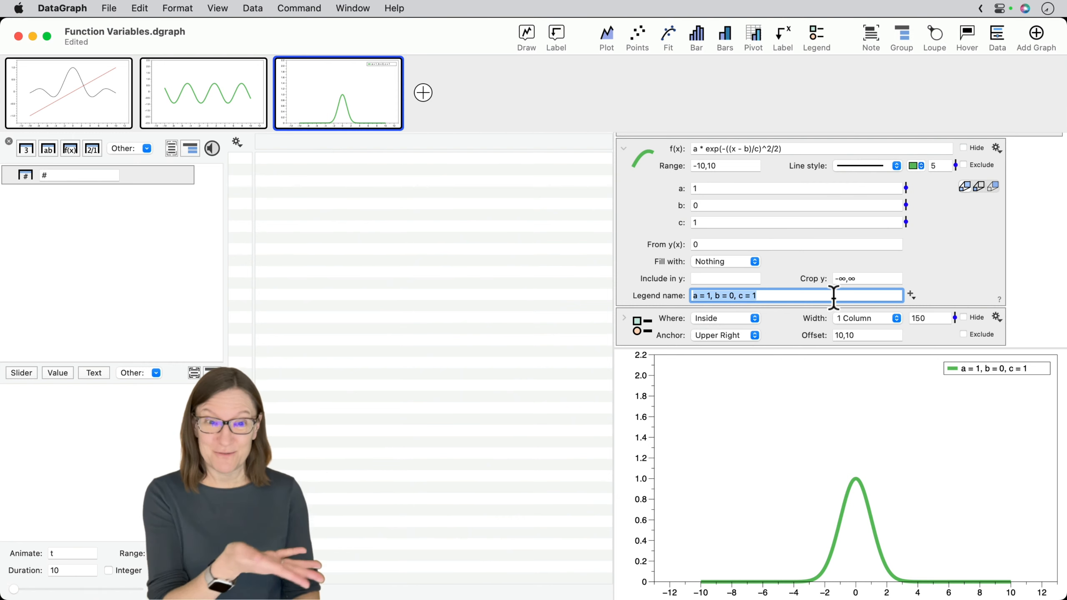
- Collapse the Gaussian function's settings and duplicate the function directly below the original
{"action": "left_click", "coordinate": [646, 212]}
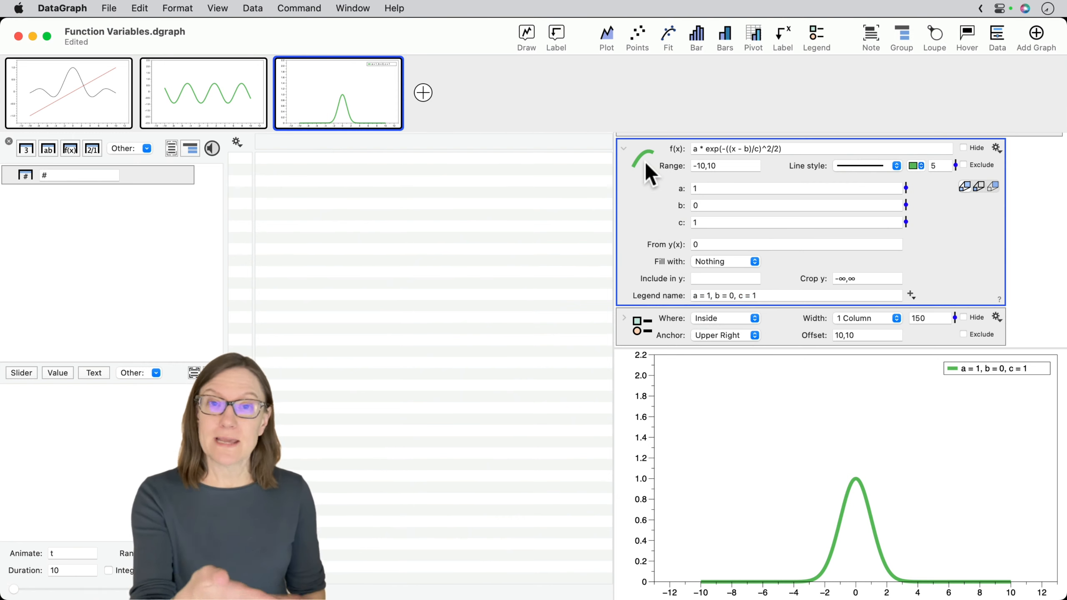
{"action": "left_click", "coordinate": [625, 150]}
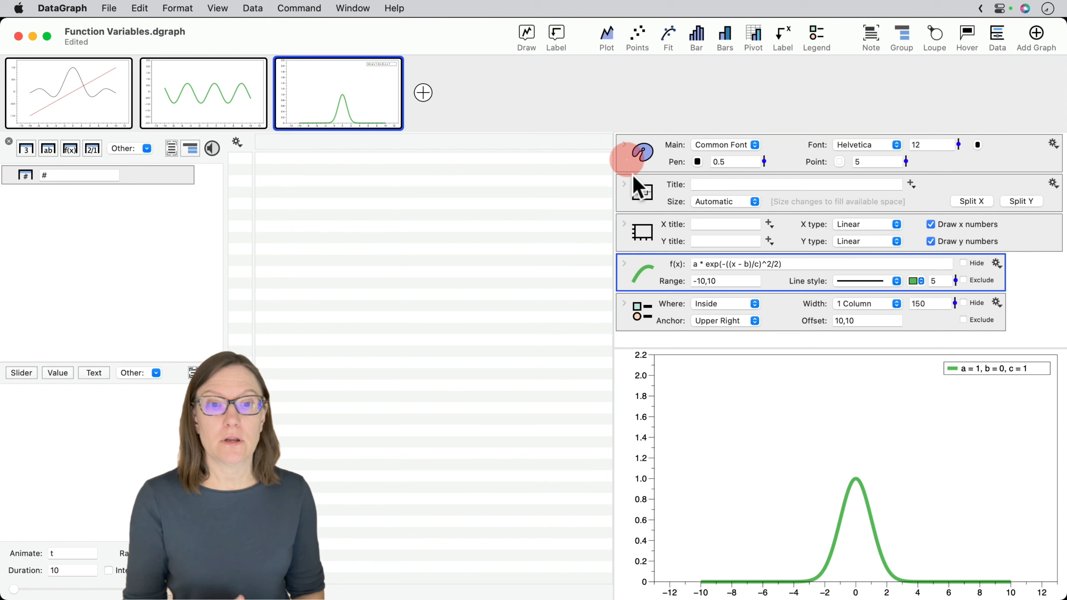
{"action": "left_click", "coordinate": [659, 273]}
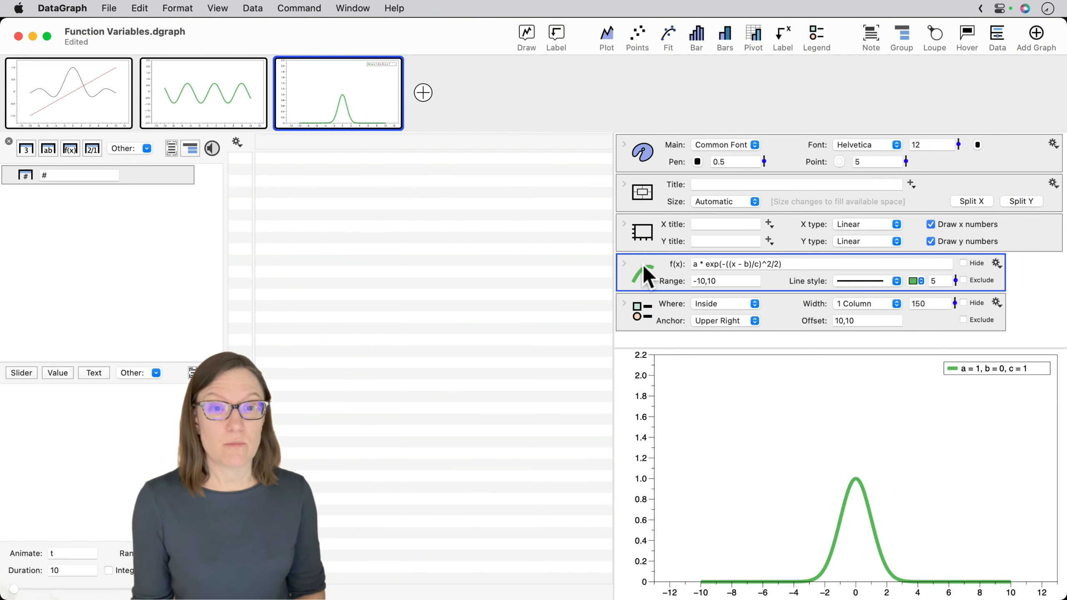
{"action": "left_click_drag", "start_coordinate": [644, 269], "coordinate": [643, 301]}
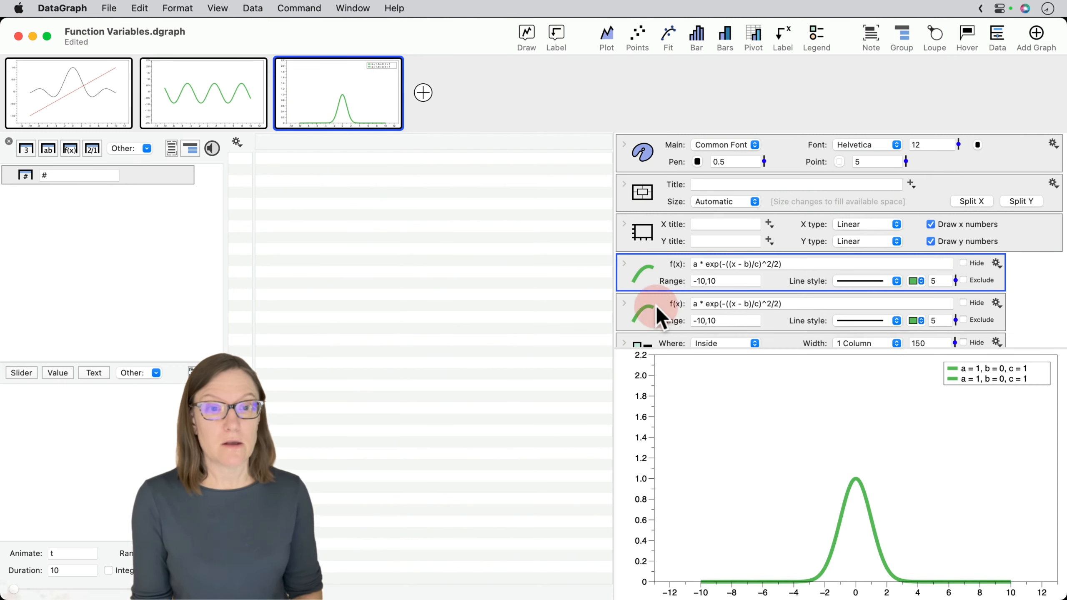
- Give the duplicated Gaussian the blue Line Color 2 and a dashed line style
{"action": "left_click", "coordinate": [640, 303]}
{"action": "left_click", "coordinate": [921, 321]}
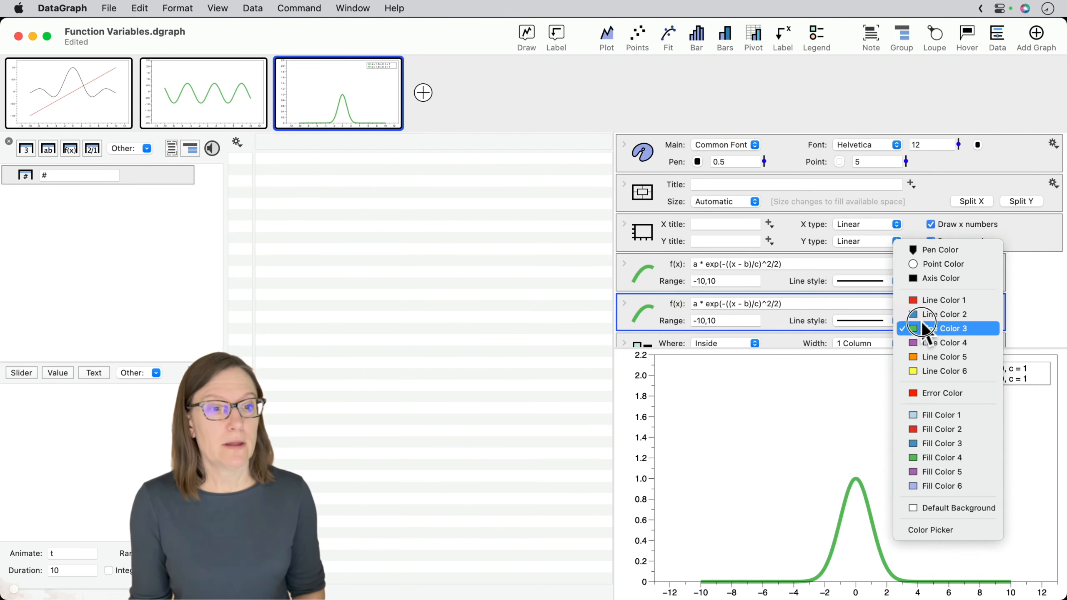
{"action": "left_click", "coordinate": [924, 314]}
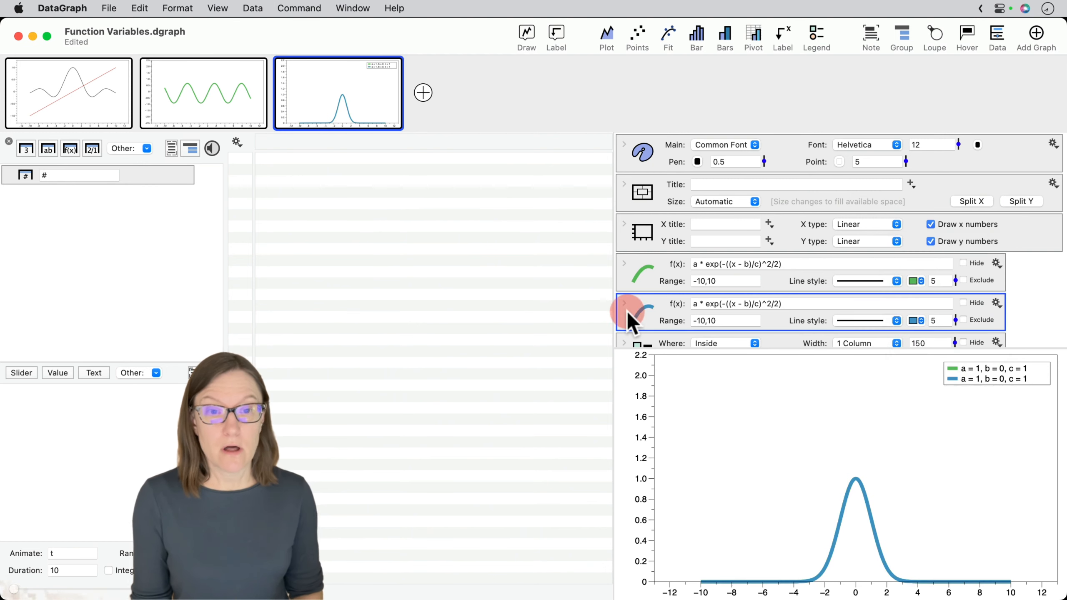
{"action": "left_click", "coordinate": [875, 321]}
{"action": "left_click", "coordinate": [871, 373]}
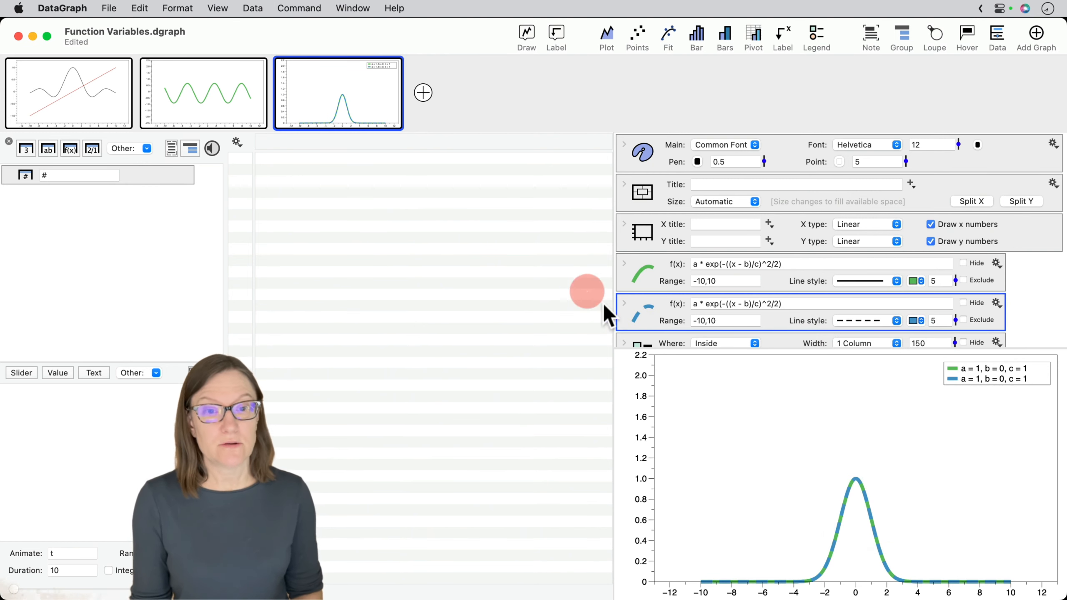
- Set the dashed Gaussian's variables c and a both to 2
{"action": "left_click", "coordinate": [624, 304]}
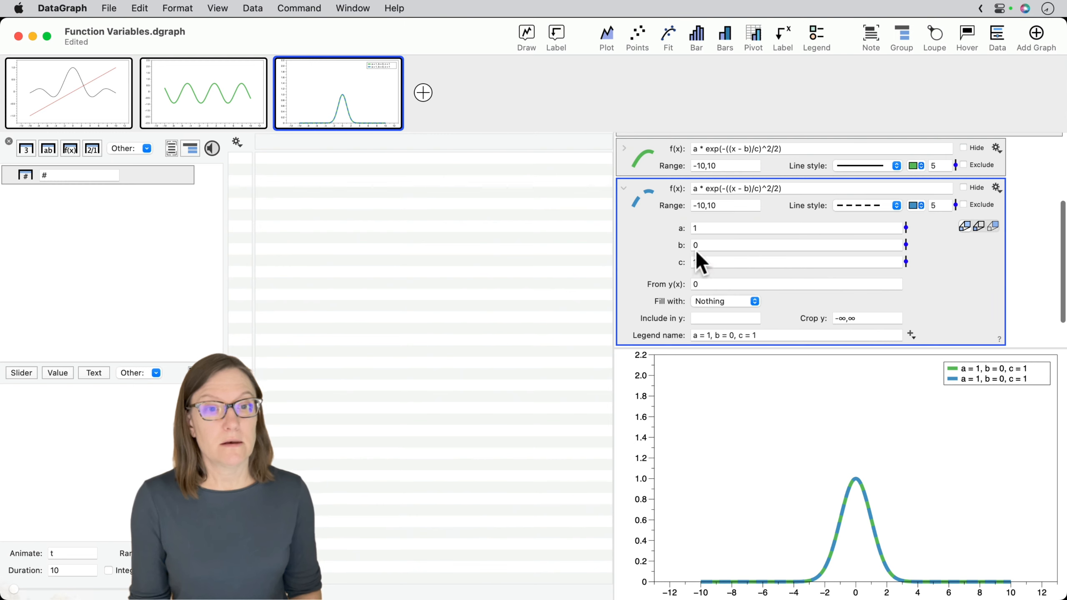
{"action": "double_click", "coordinate": [706, 263]}
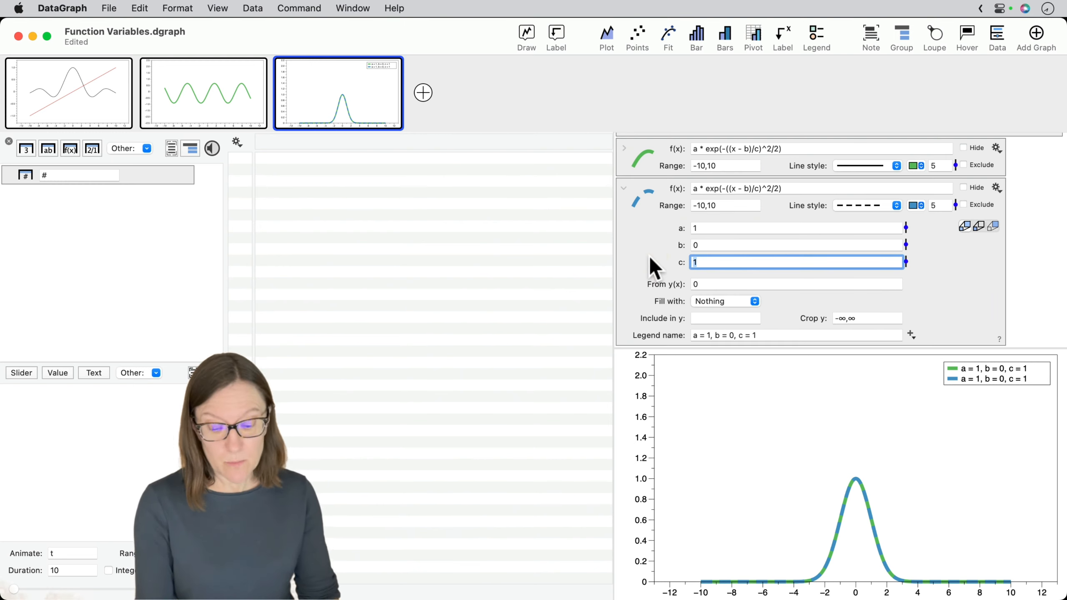
{"action": "type", "text": "2"}
{"action": "left_click", "coordinate": [665, 229]}
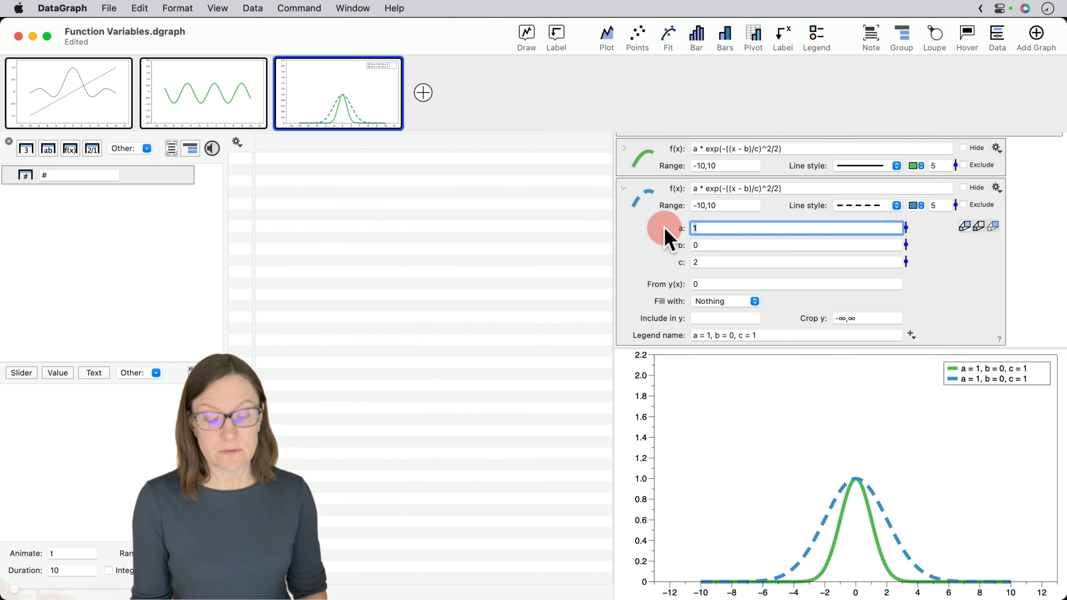
{"action": "type", "text": "2"}
{"action": "key", "text": "Return"}
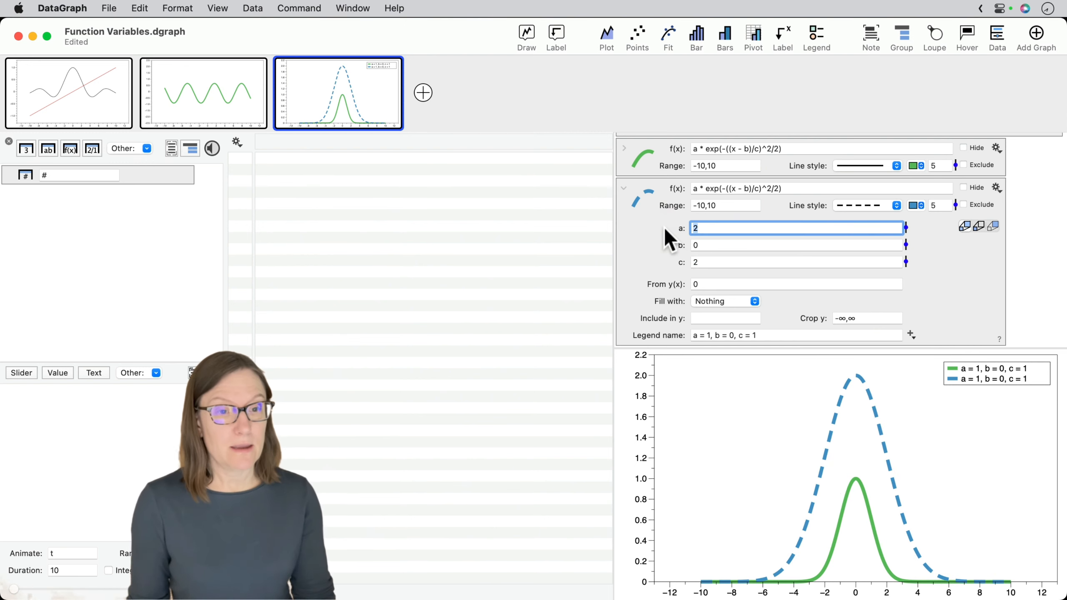
- Change the dashed Gaussian's legend name to "a = 2, b = 0, c = 2" and collapse its settings
{"action": "double_click", "coordinate": [710, 336]}
{"action": "type", "text": "2"}
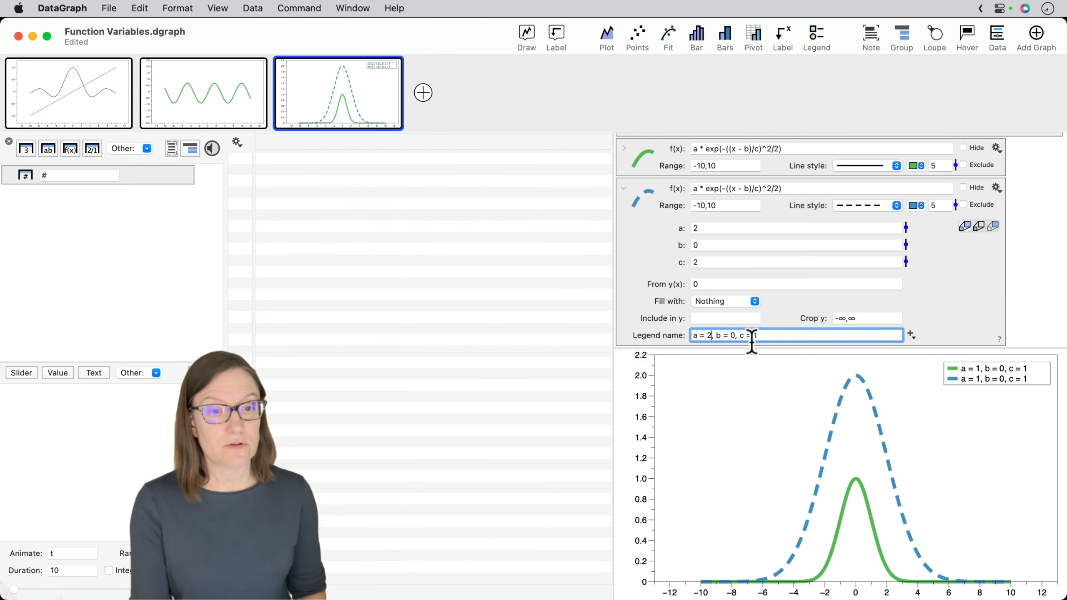
{"action": "double_click", "coordinate": [770, 336]}
{"action": "type", "text": "2"}
{"action": "key", "text": "Return"}
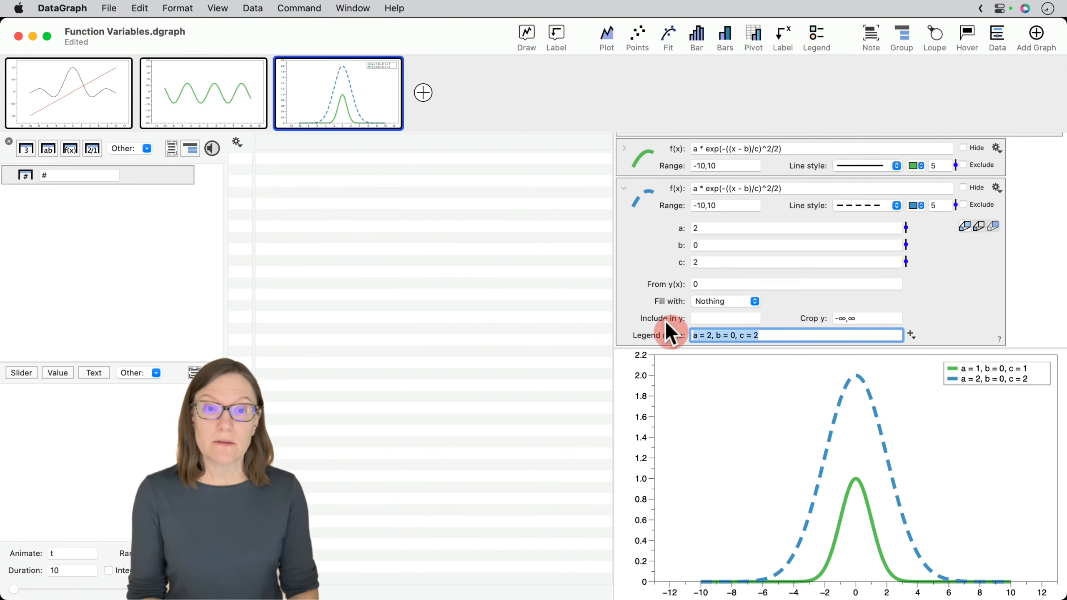
{"action": "left_click", "coordinate": [624, 189]}
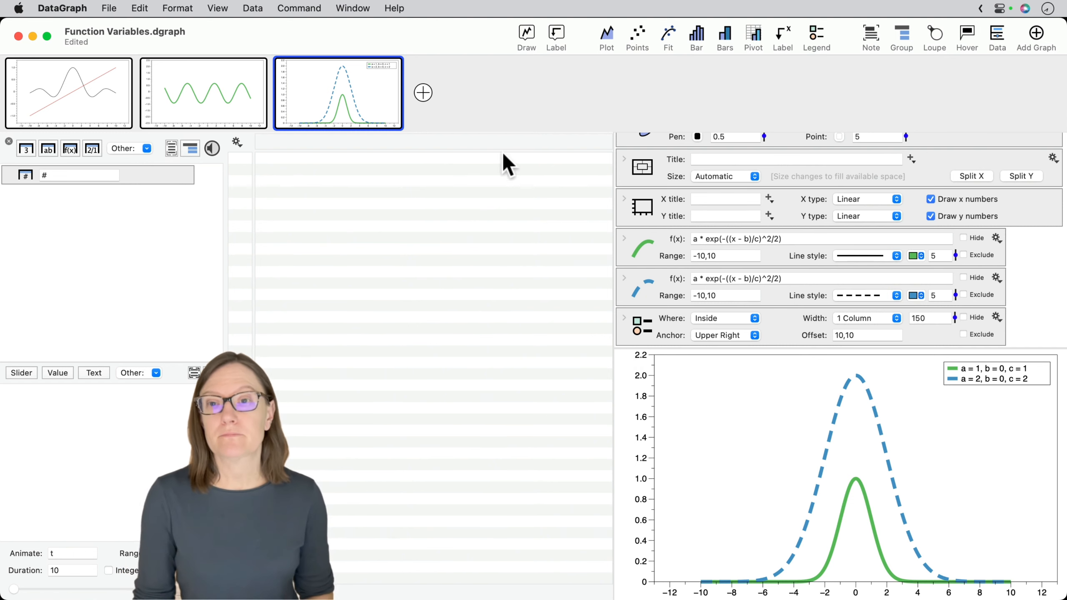
- Duplicate the Gaussian comparison graph and replace the solid green function in the copy with the Sigmoid from the function library
{"action": "left_click", "coordinate": [276, 110]}
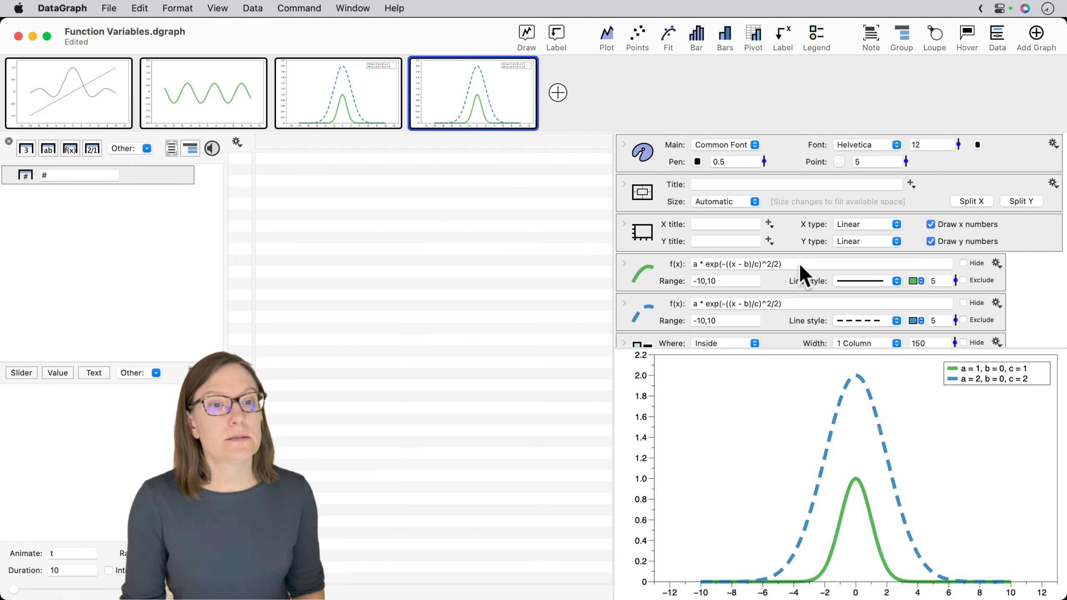
{"action": "left_click", "coordinate": [694, 264]}
{"action": "left_click", "coordinate": [999, 264]}
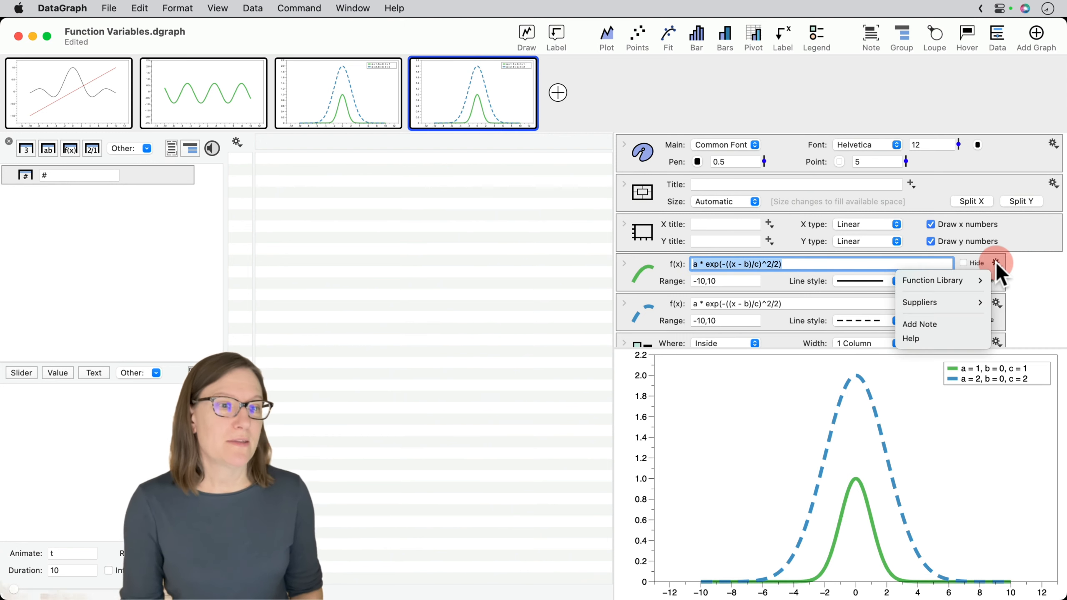
{"action": "mouse_move", "coordinate": [966, 281]}
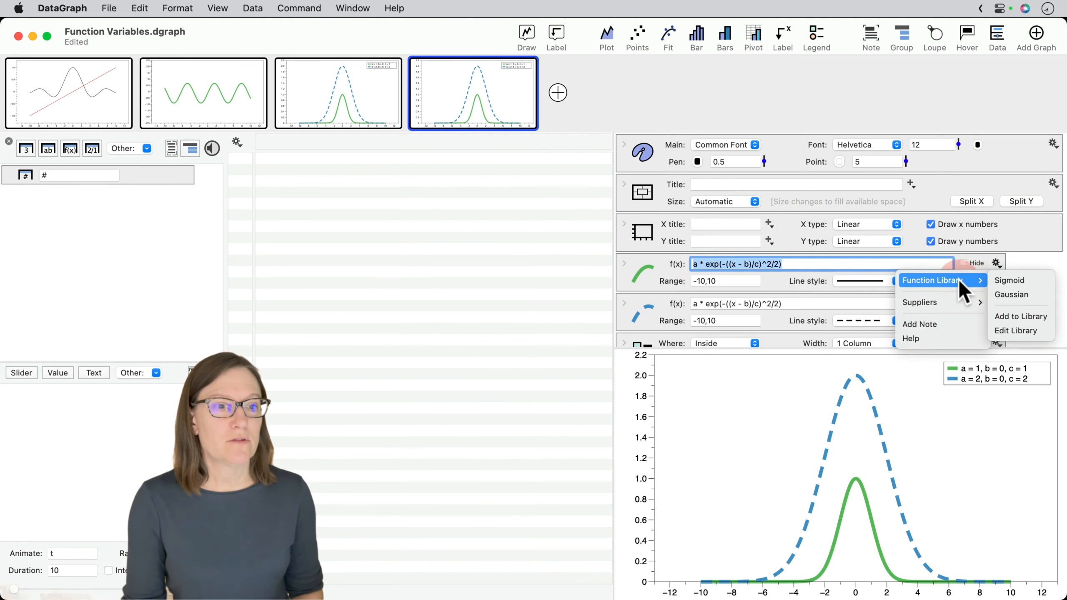
{"action": "left_click", "coordinate": [1007, 280]}
- Copy the green function's Sigmoid formula, a / (1 + exp(-(x-b)/(c))), into the dashed blue function
{"action": "left_click", "coordinate": [786, 304]}
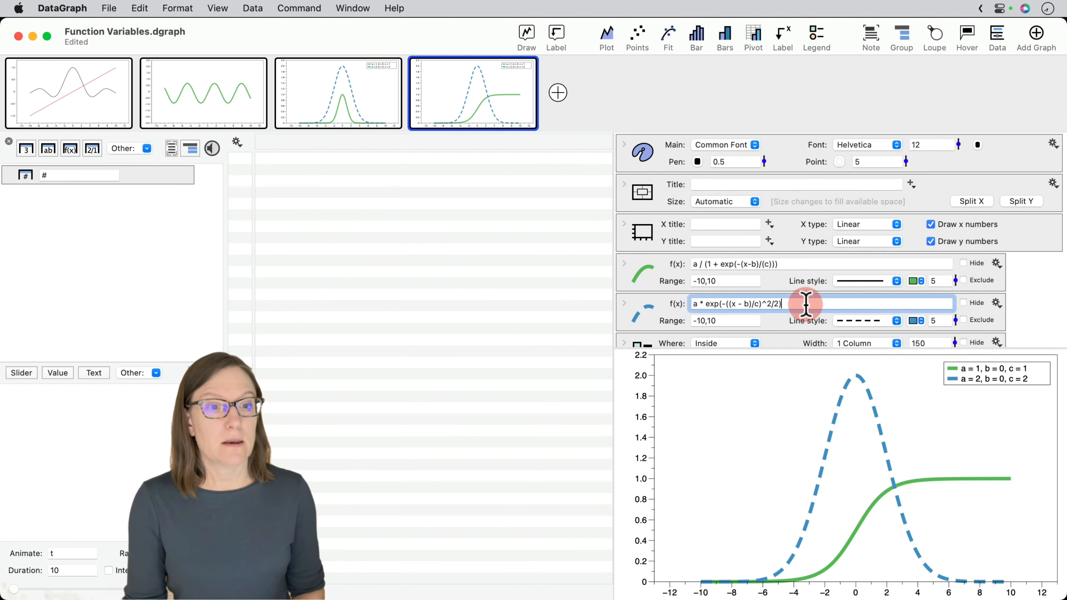
{"action": "left_click", "coordinate": [926, 309]}
{"action": "left_click", "coordinate": [998, 302]}
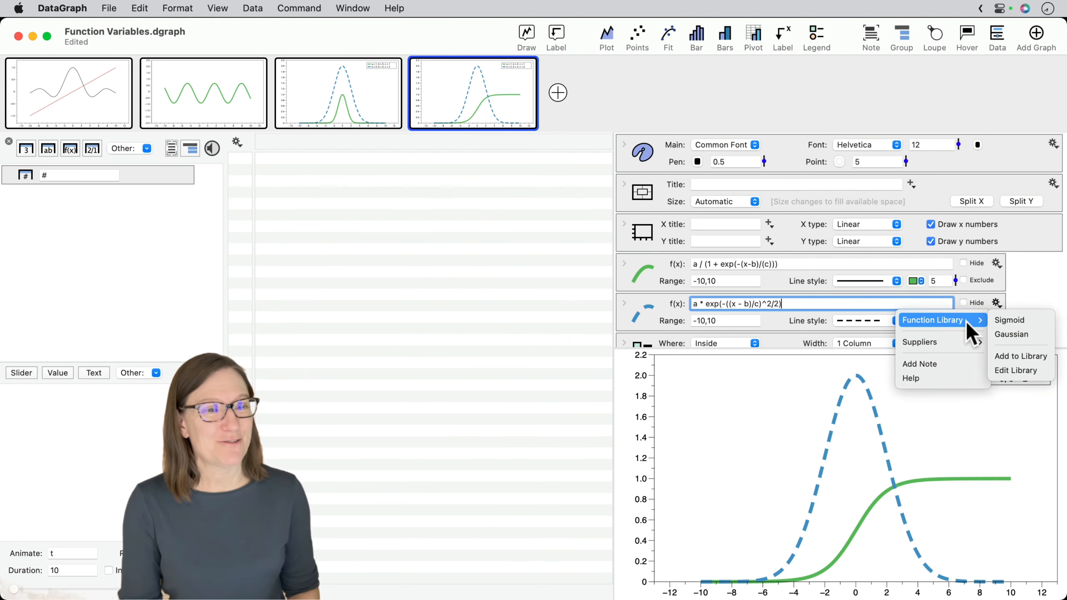
{"action": "left_click", "coordinate": [783, 264]}
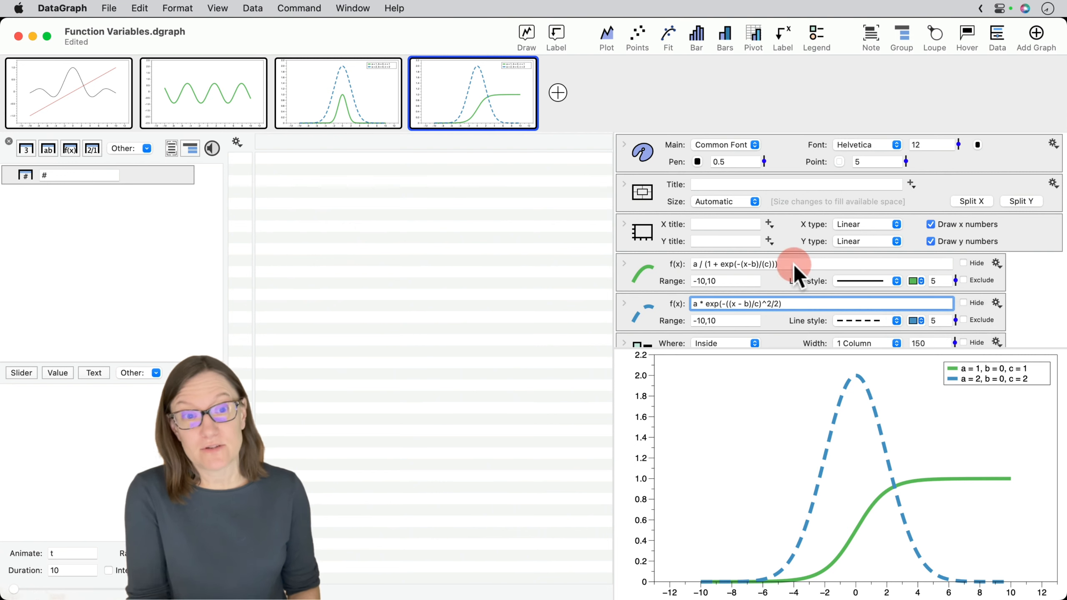
{"action": "left_click_drag", "start_coordinate": [787, 264], "coordinate": [604, 267]}
{"action": "key", "text": "super+c"}
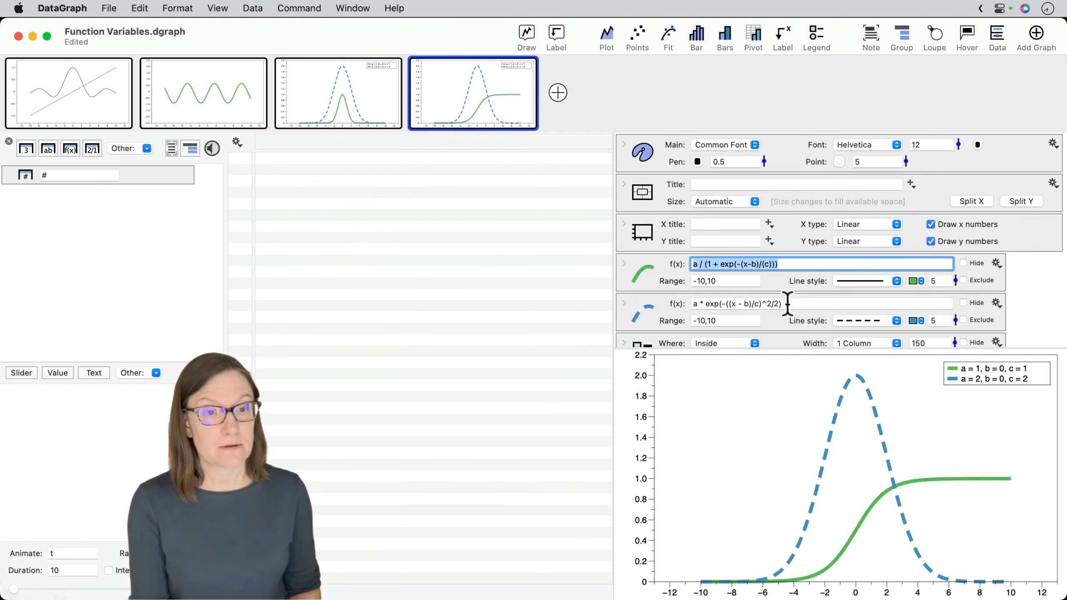
{"action": "left_click", "coordinate": [786, 304]}
{"action": "key", "text": "super+v"}
{"action": "left_click", "coordinate": [498, 281]}
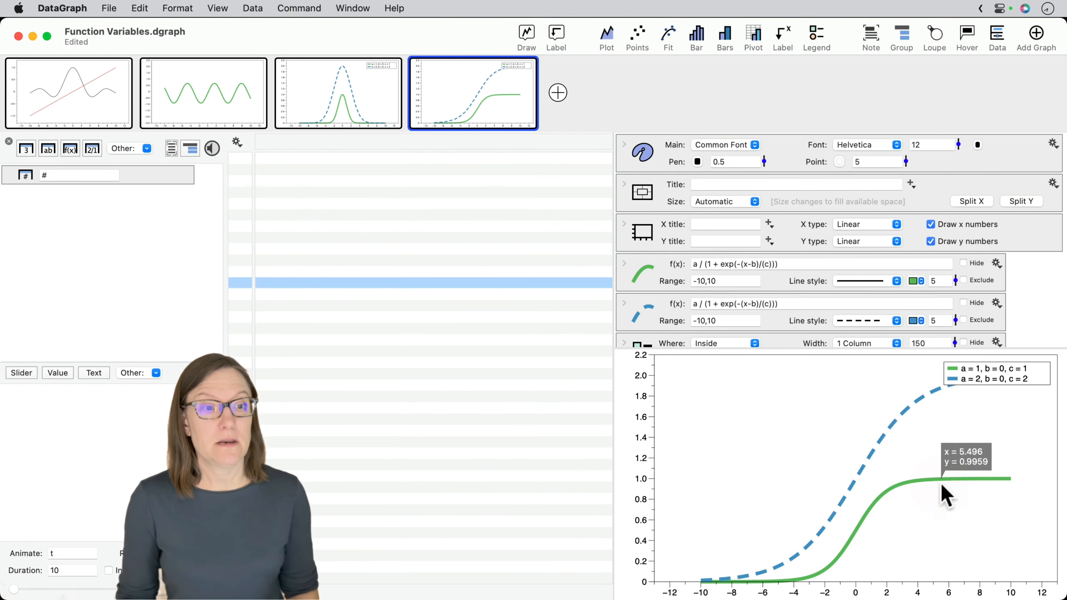
- Expand the settings of both Sigmoid functions to view their variables
{"action": "scroll", "coordinate": [773, 311], "scroll_direction": "down", "scroll_amount": 2}
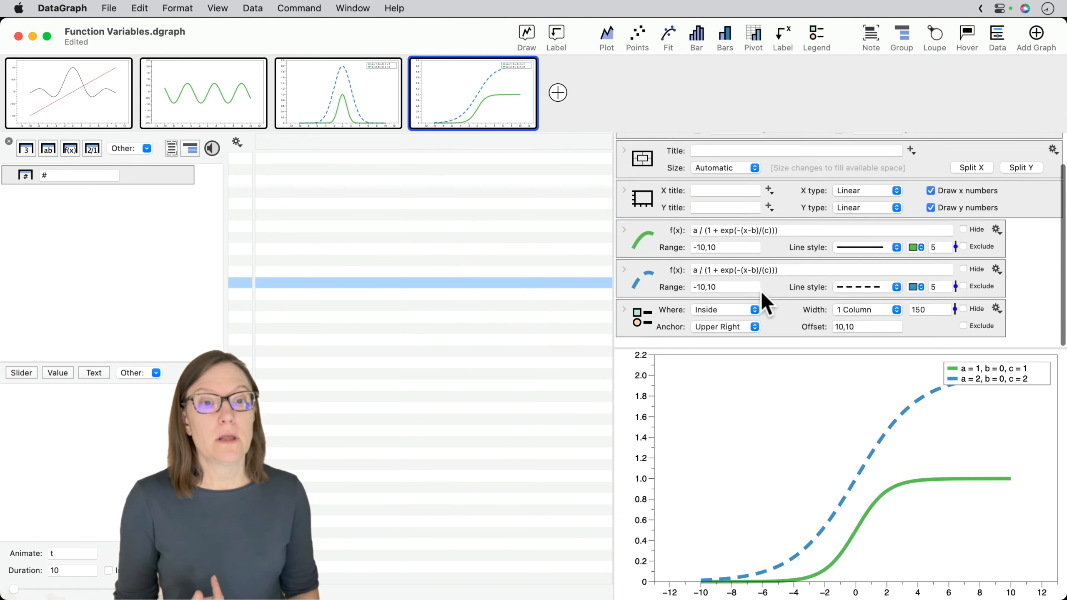
{"action": "left_click", "coordinate": [624, 240]}
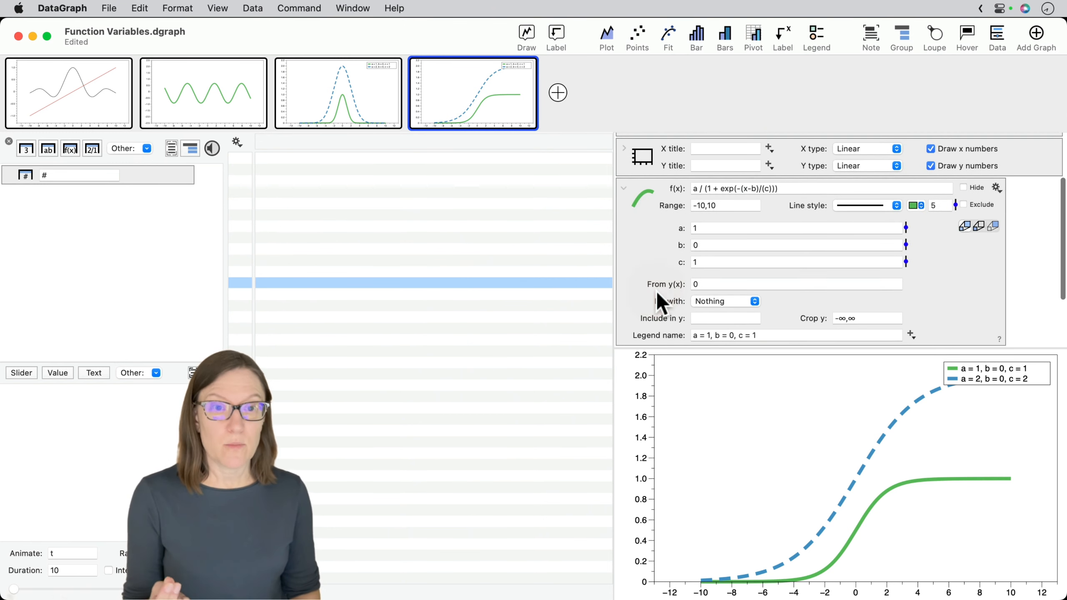
{"action": "scroll", "coordinate": [655, 302], "scroll_direction": "down", "scroll_amount": 3}
{"action": "left_click", "coordinate": [626, 288]}
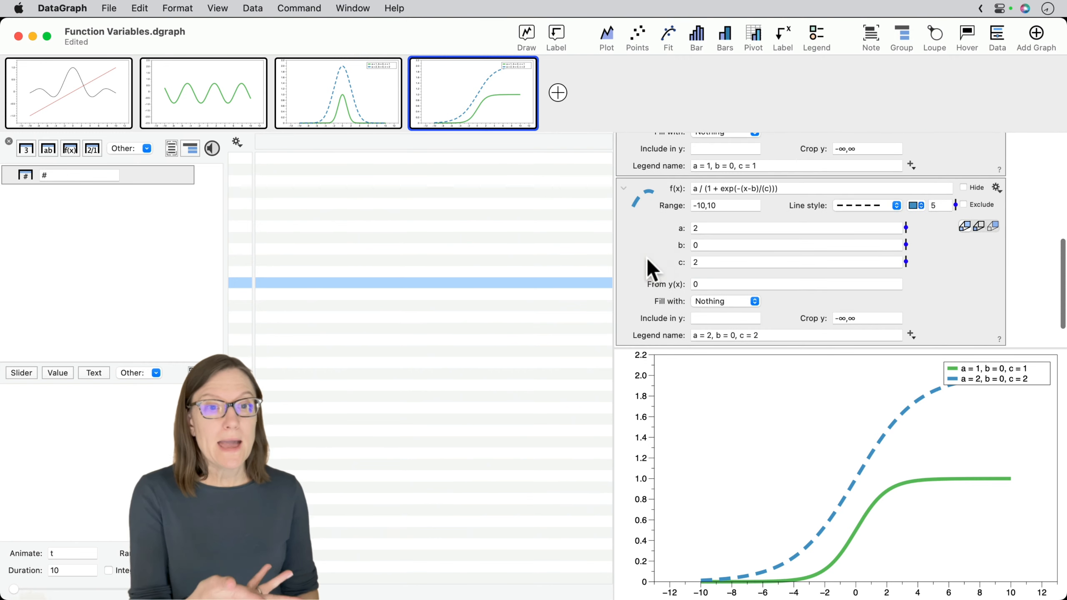
{"action": "scroll", "coordinate": [647, 258], "scroll_direction": "up", "scroll_amount": 8}
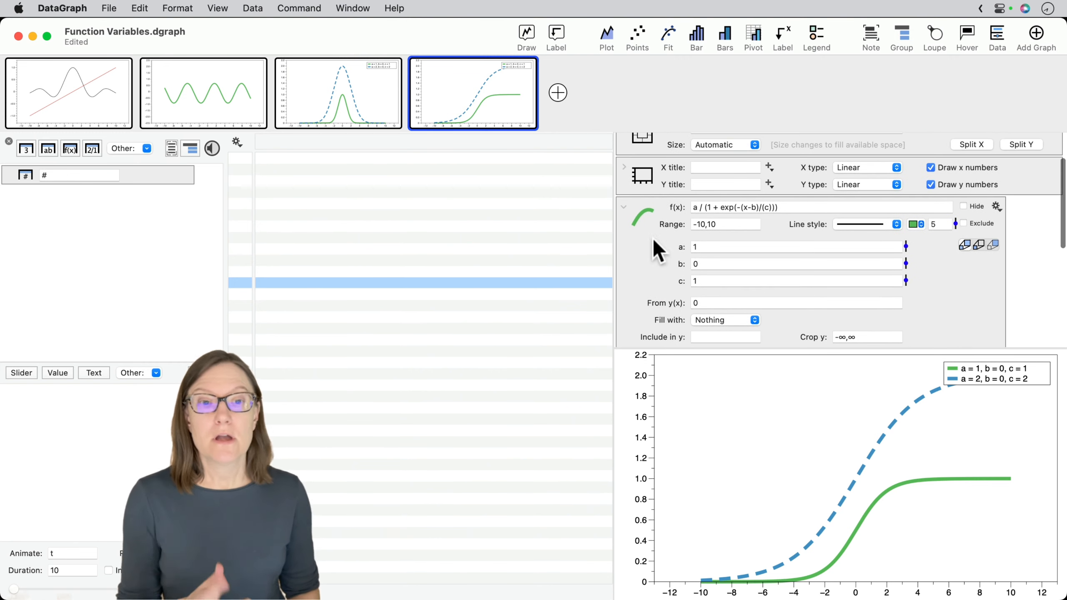
- Add three slider variables to the file
{"action": "left_click", "coordinate": [22, 372]}
{"action": "left_click", "coordinate": [22, 373]}
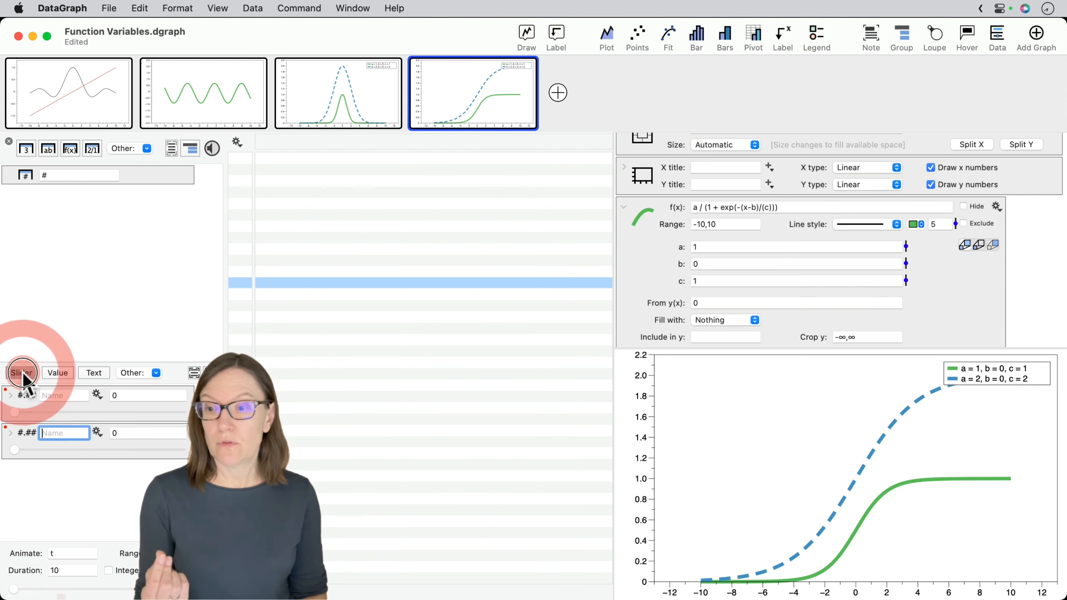
{"action": "left_click", "coordinate": [22, 373]}
- Name the three sliders a1, b1 and c1
{"action": "left_click", "coordinate": [67, 401]}
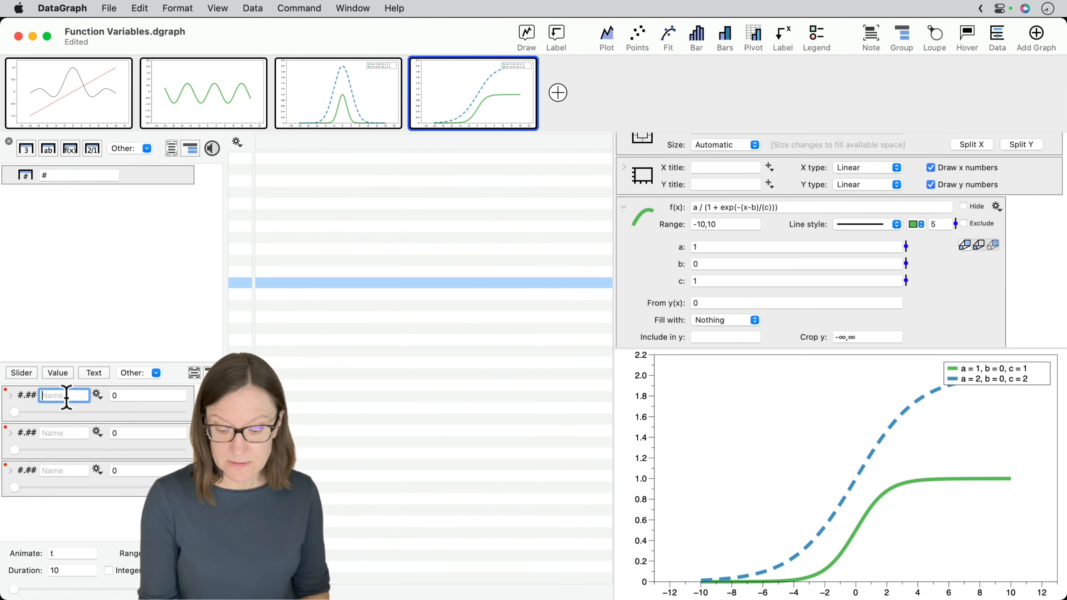
{"action": "type", "text": "a1"}
{"action": "left_click", "coordinate": [61, 433]}
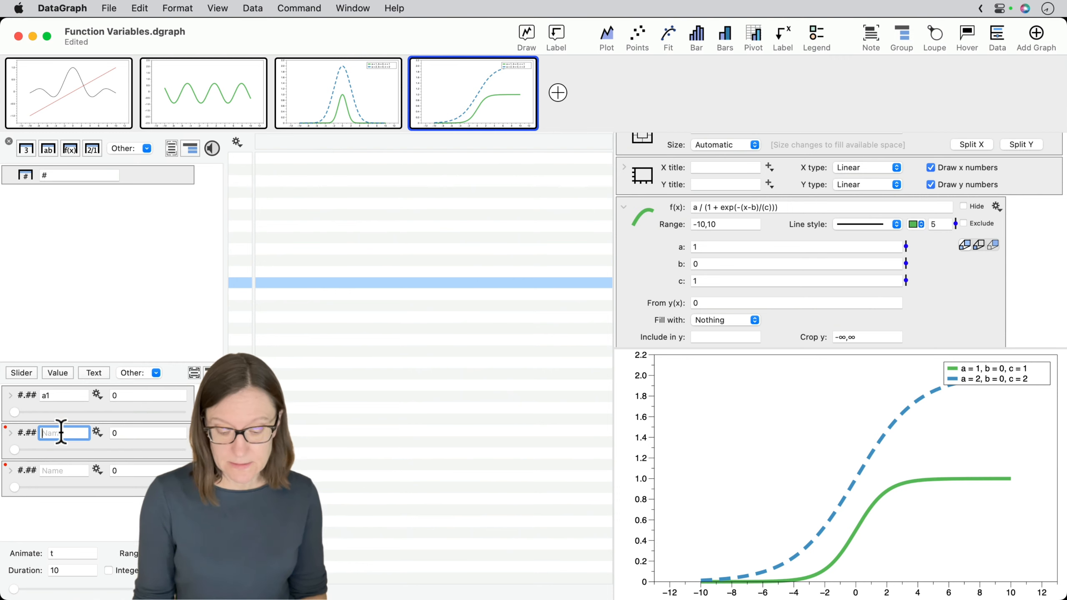
{"action": "left_click", "coordinate": [56, 470]}
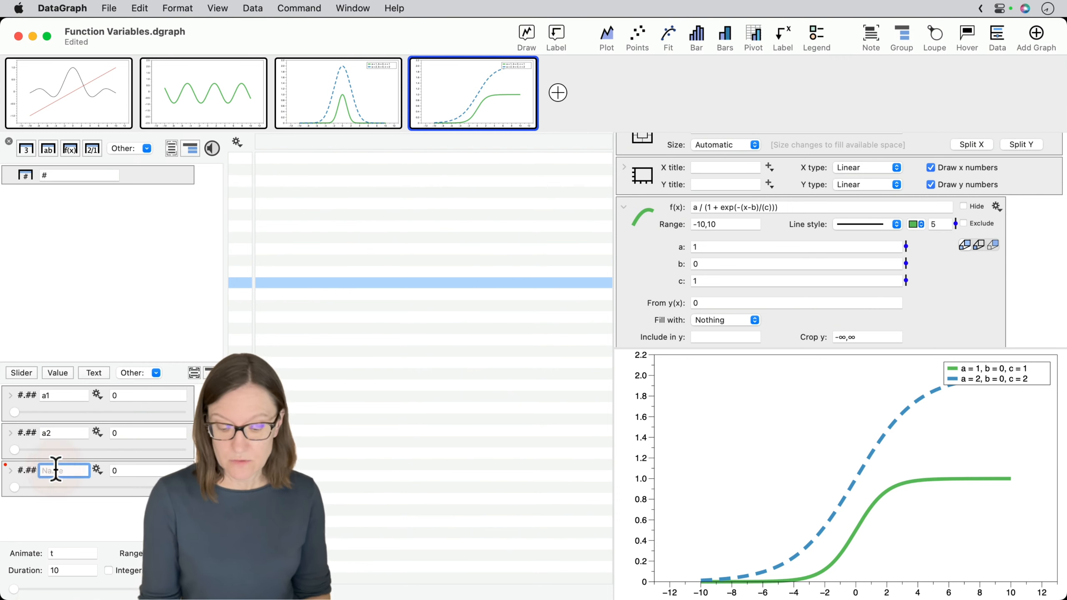
{"action": "type", "text": "a3"}
{"action": "left_click", "coordinate": [57, 434]}
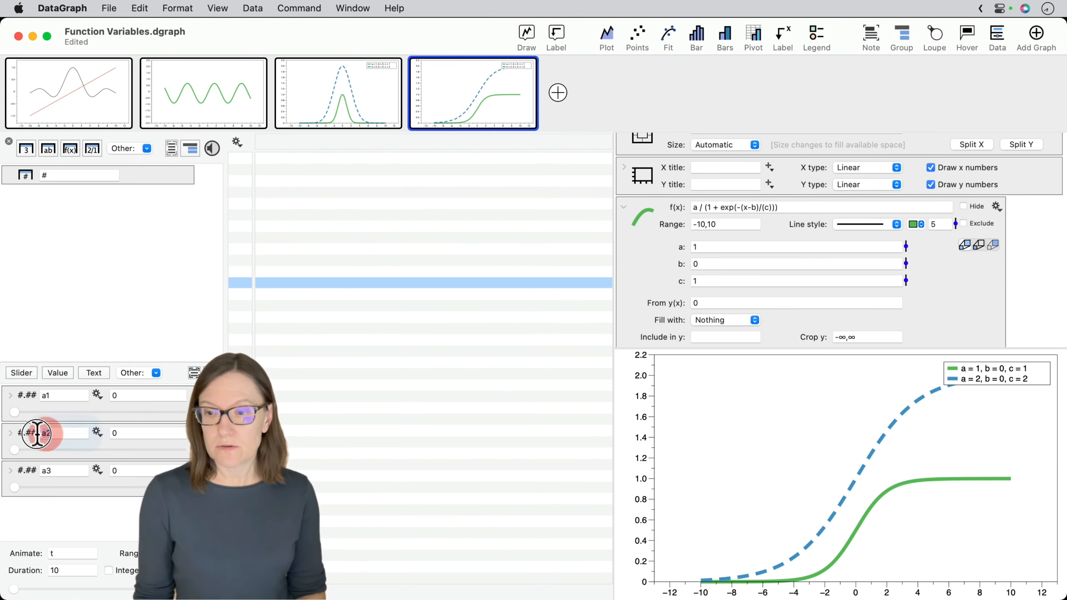
{"action": "type", "text": "b1"}
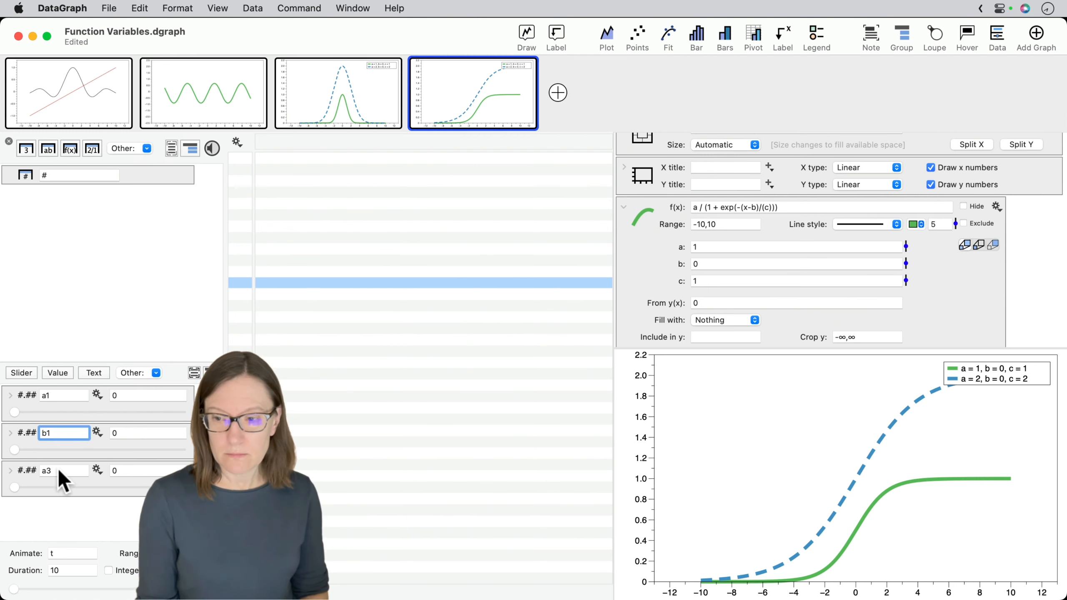
{"action": "left_click", "coordinate": [58, 471]}
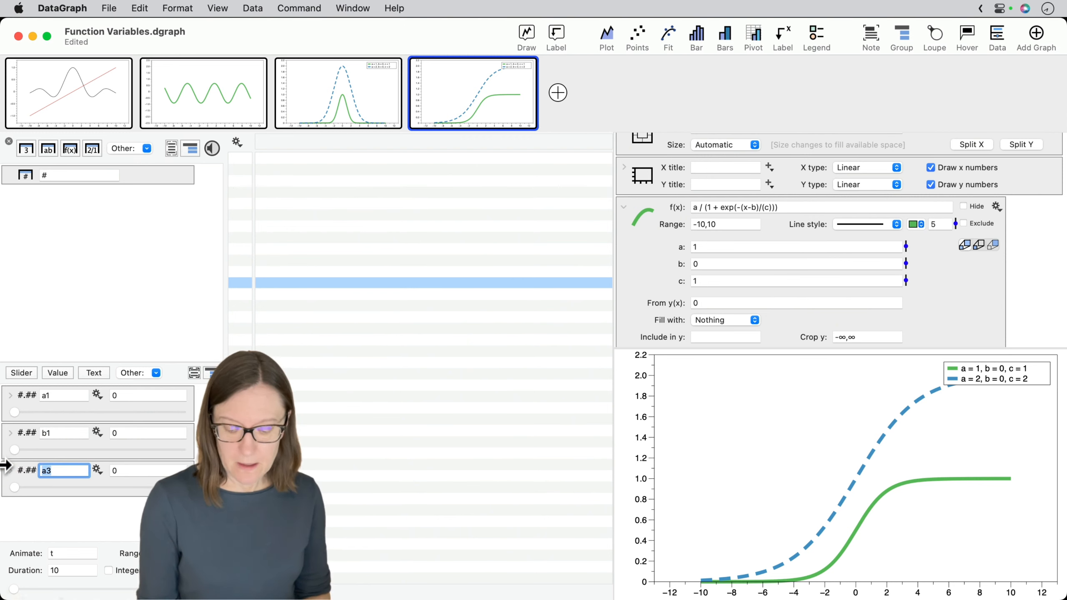
{"action": "left_click", "coordinate": [26, 435]}
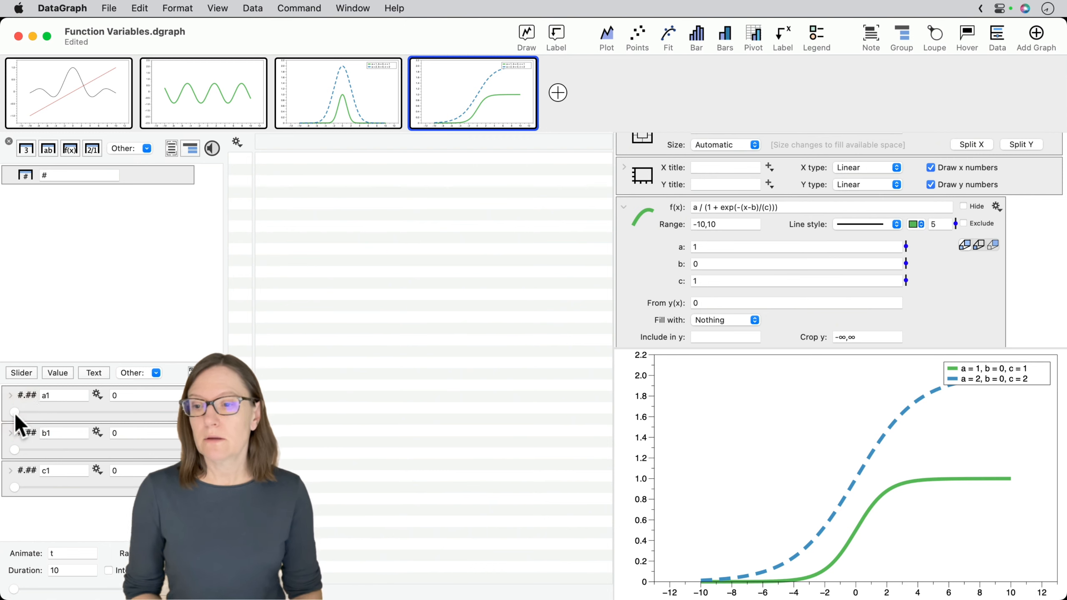
- Set the sliders to about 0.548 for a1, 0.509 for b1 and 0.731 for c1
{"action": "left_click_drag", "start_coordinate": [16, 415], "coordinate": [106, 414]}
{"action": "left_click_drag", "start_coordinate": [14, 450], "coordinate": [99, 450]}
{"action": "left_click_drag", "start_coordinate": [13, 493], "coordinate": [134, 484]}
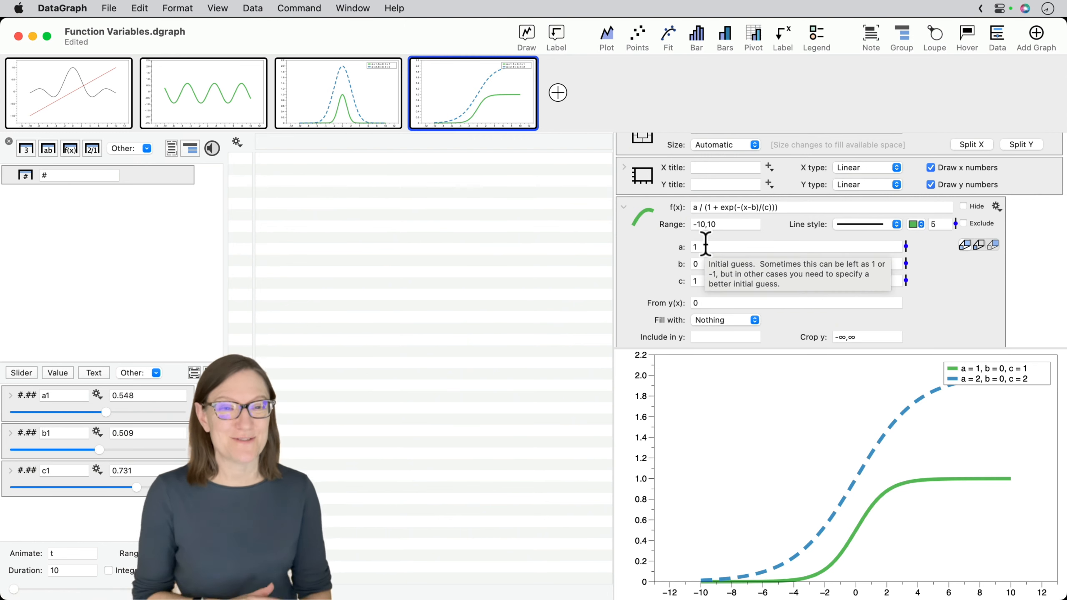
- Link the solid green Sigmoid's variables a and b to the sliders a1 and b1
{"action": "mouse_move", "coordinate": [710, 249]}
{"action": "left_mouse_down"}
{"action": "mouse_move", "coordinate": [643, 246]}
{"action": "mouse_move", "coordinate": [694, 255]}
{"action": "left_mouse_up"}
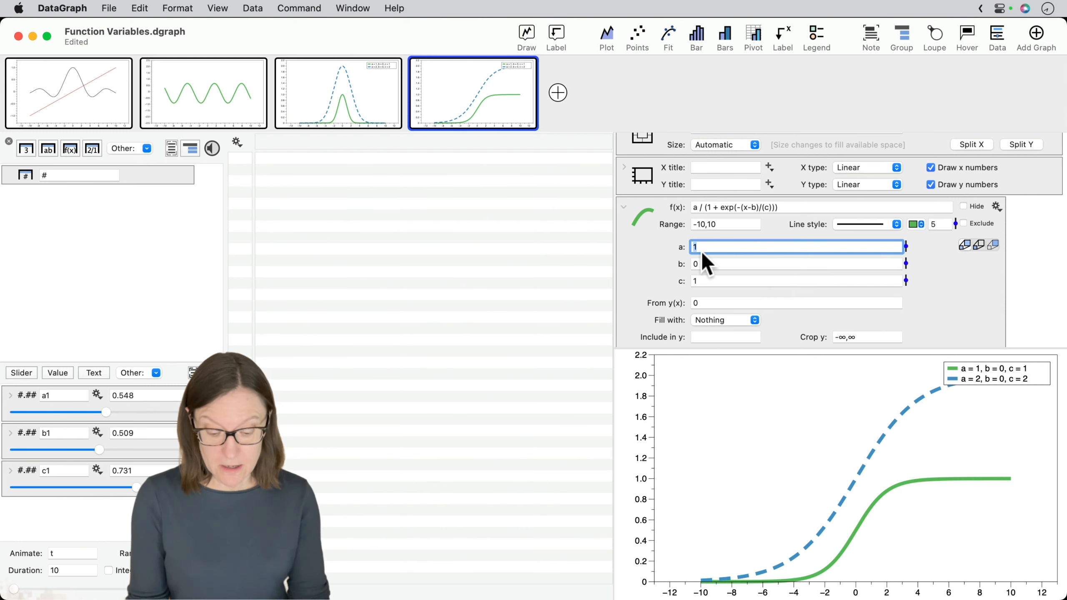
{"action": "type", "text": "a1"}
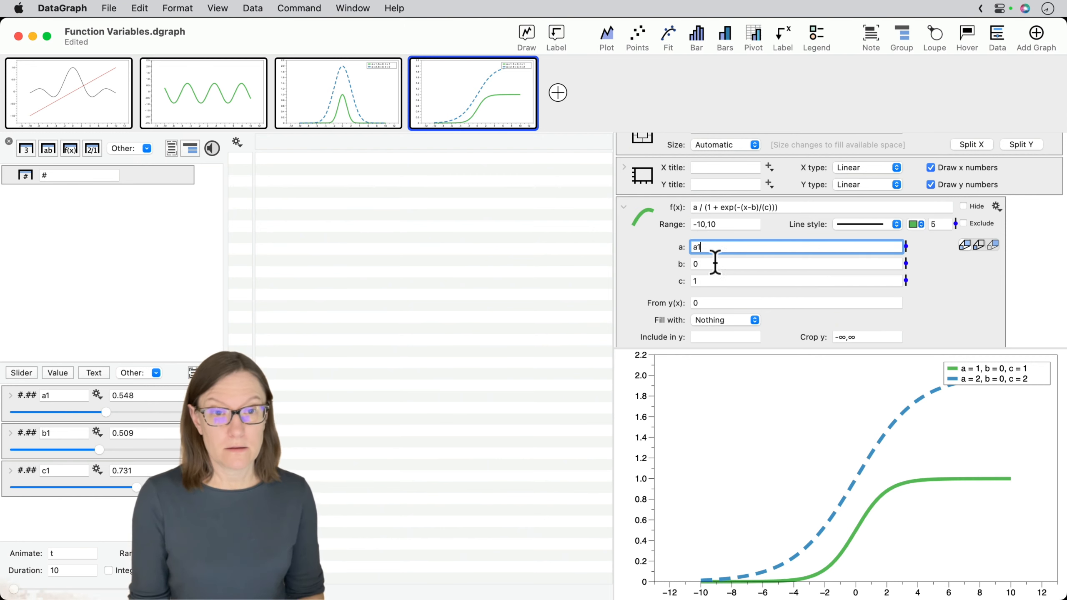
{"action": "key", "text": "Tab"}
{"action": "type", "text": "b1"}
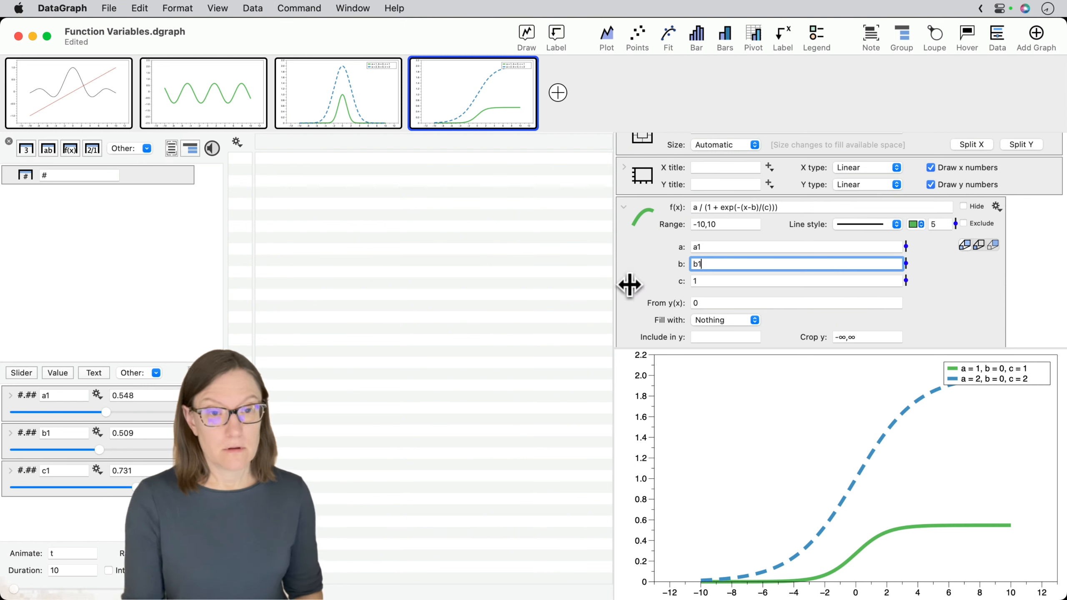
{"action": "key", "text": "Tab"}
- Try setting the solid green Sigmoid's variable c to c2
{"action": "type", "text": "c"}
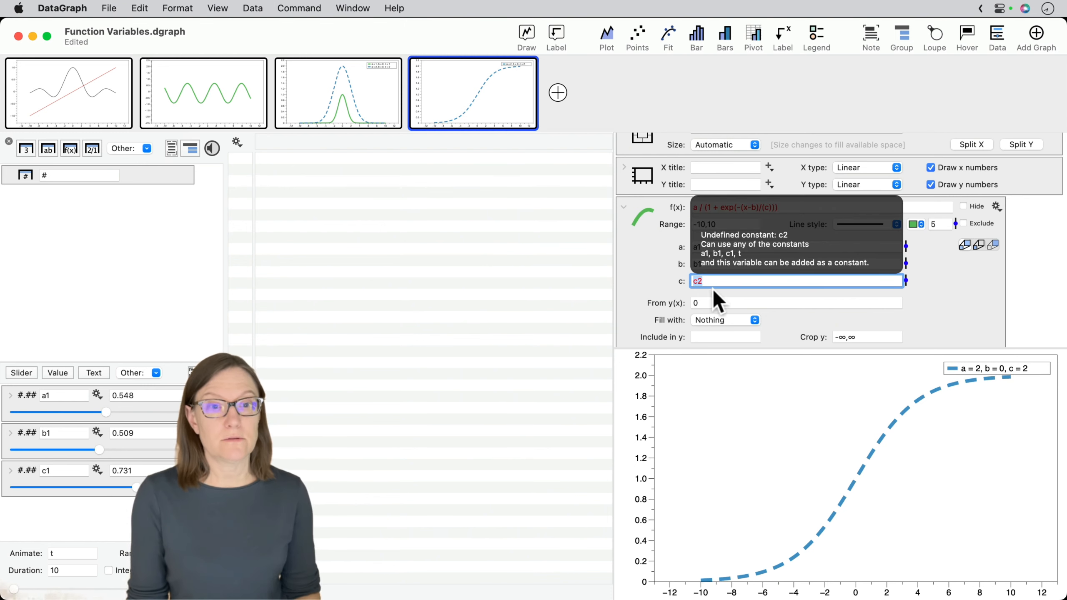
{"action": "left_click", "coordinate": [475, 328]}
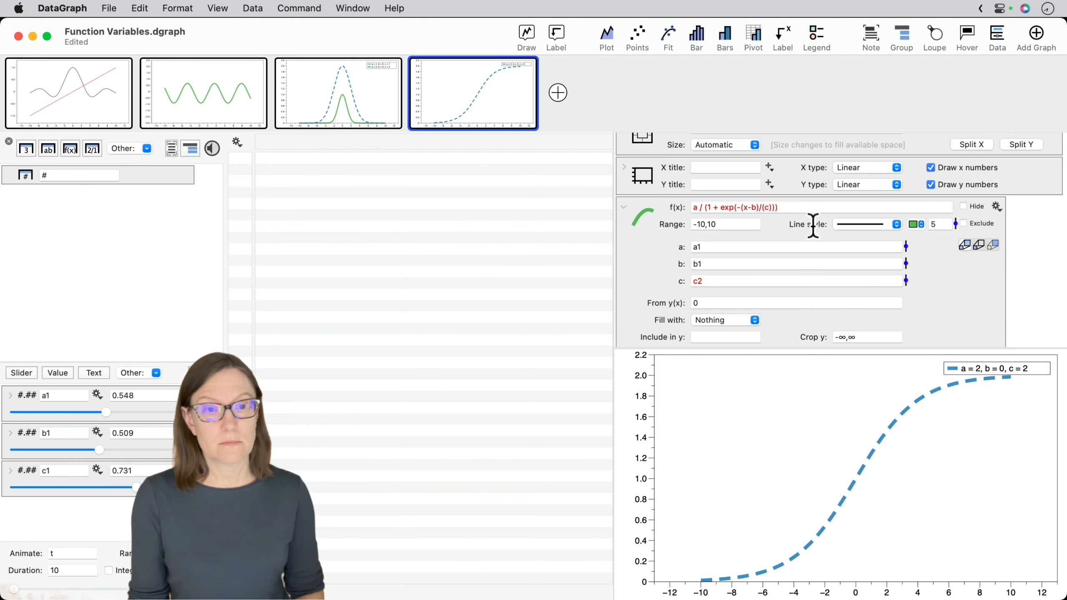
{"action": "left_click", "coordinate": [734, 280]}
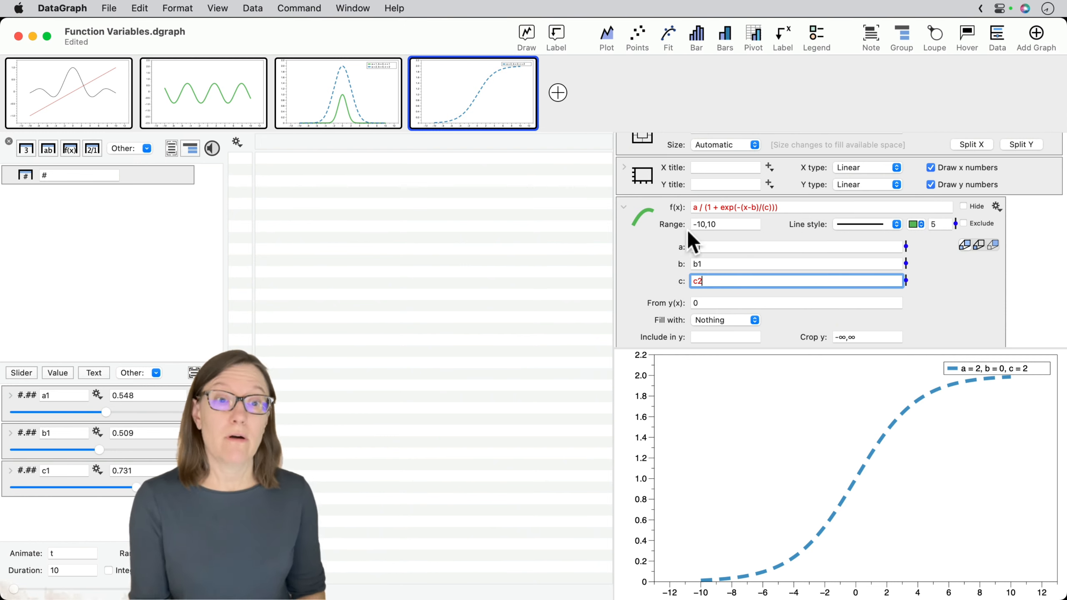
{"action": "left_click", "coordinate": [657, 246]}
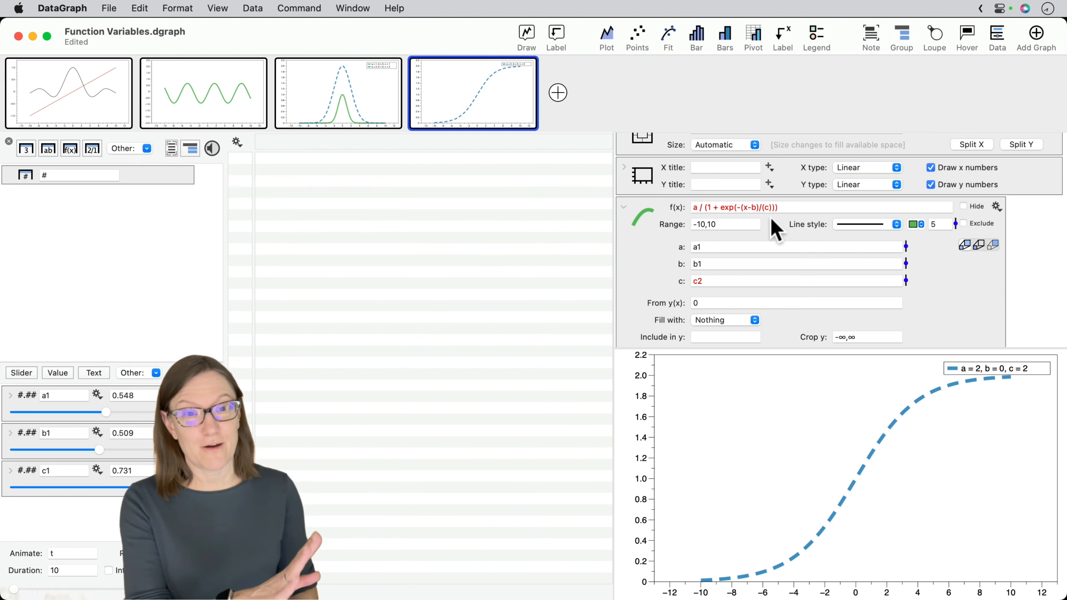
- Link the solid green Sigmoid's variable c to the slider c1
{"action": "left_click", "coordinate": [718, 281]}
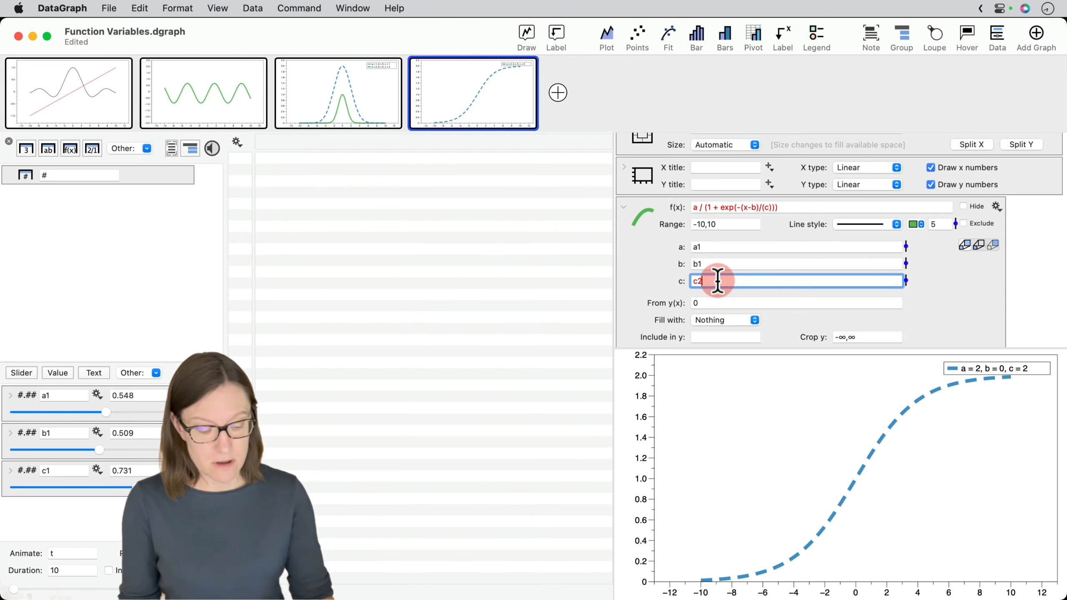
{"action": "key", "text": "BackSpace"}
{"action": "type", "text": "1"}
{"action": "key", "text": "Return"}
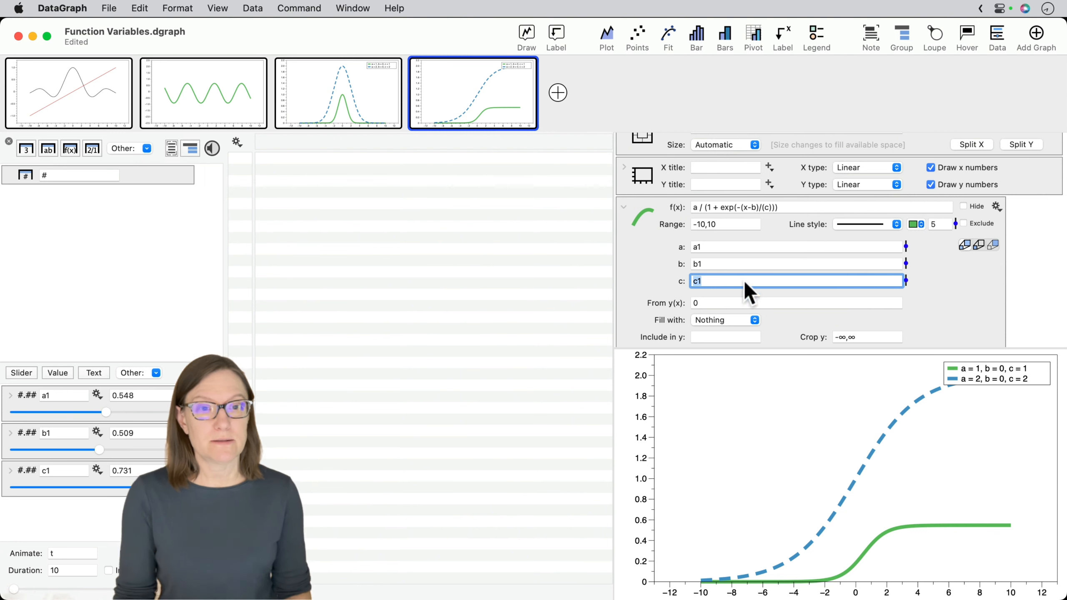
- Replace the fixed value of a in the solid green Sigmoid's legend name with the variable a1
{"action": "scroll", "coordinate": [673, 313], "scroll_direction": "down", "scroll_amount": 3}
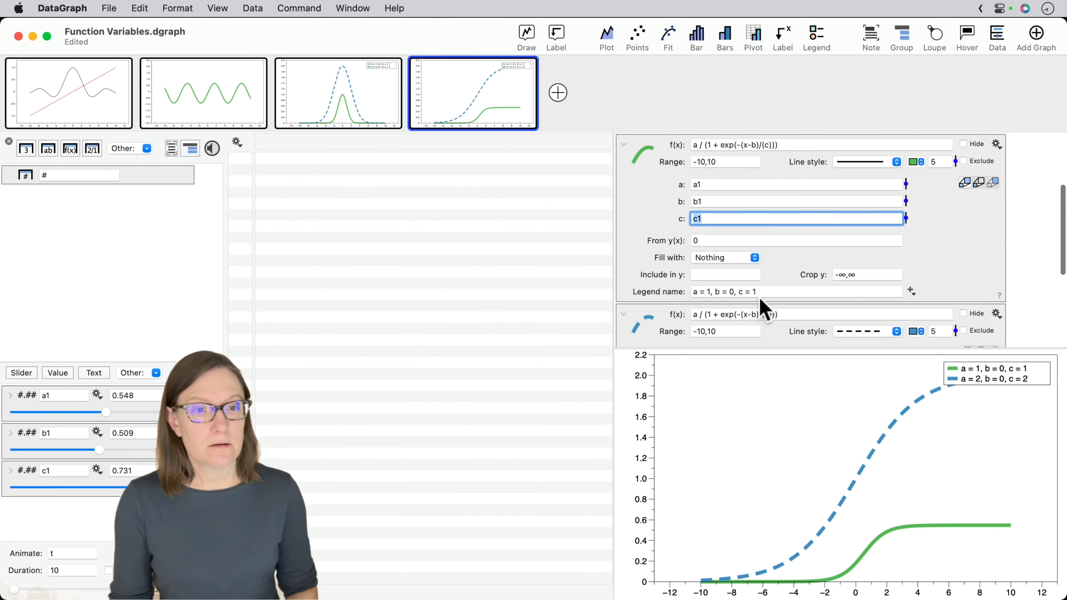
{"action": "left_click", "coordinate": [735, 292]}
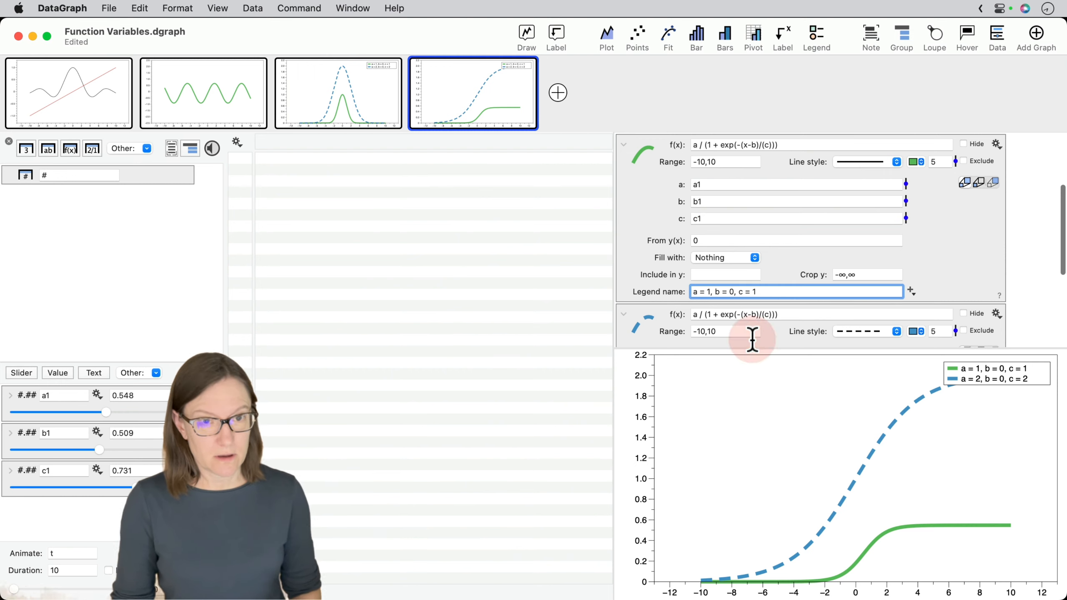
{"action": "left_click_drag", "start_coordinate": [775, 293], "coordinate": [567, 291]}
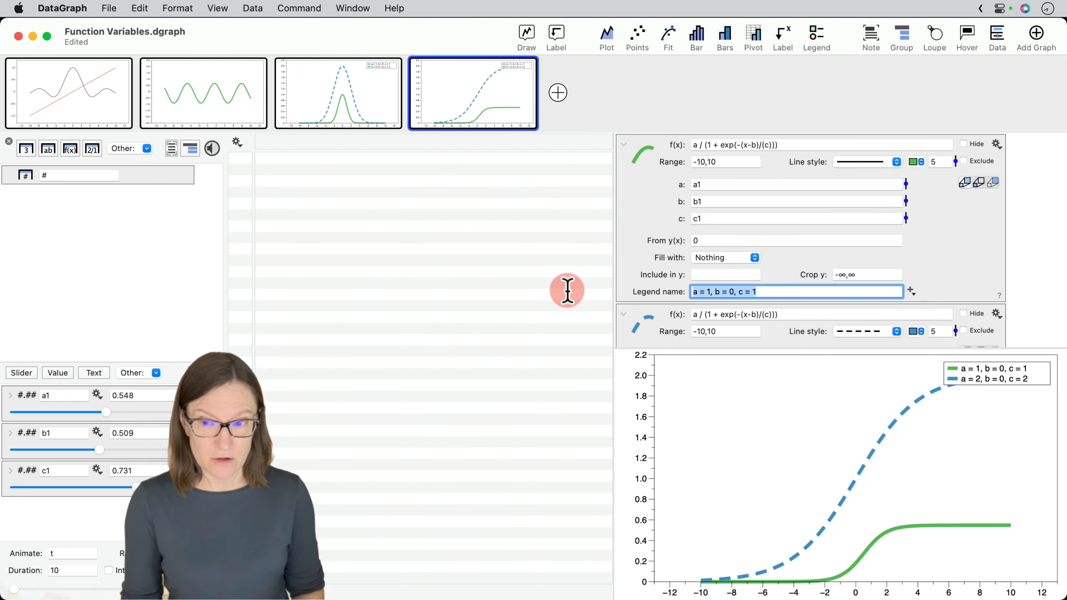
{"action": "left_click", "coordinate": [707, 291]}
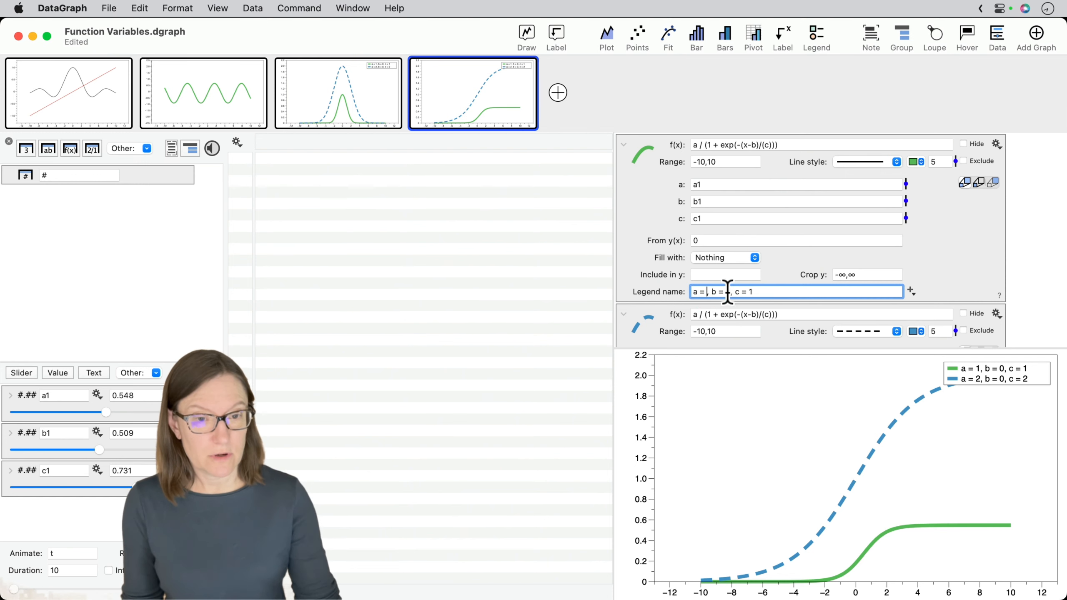
{"action": "left_click", "coordinate": [911, 291]}
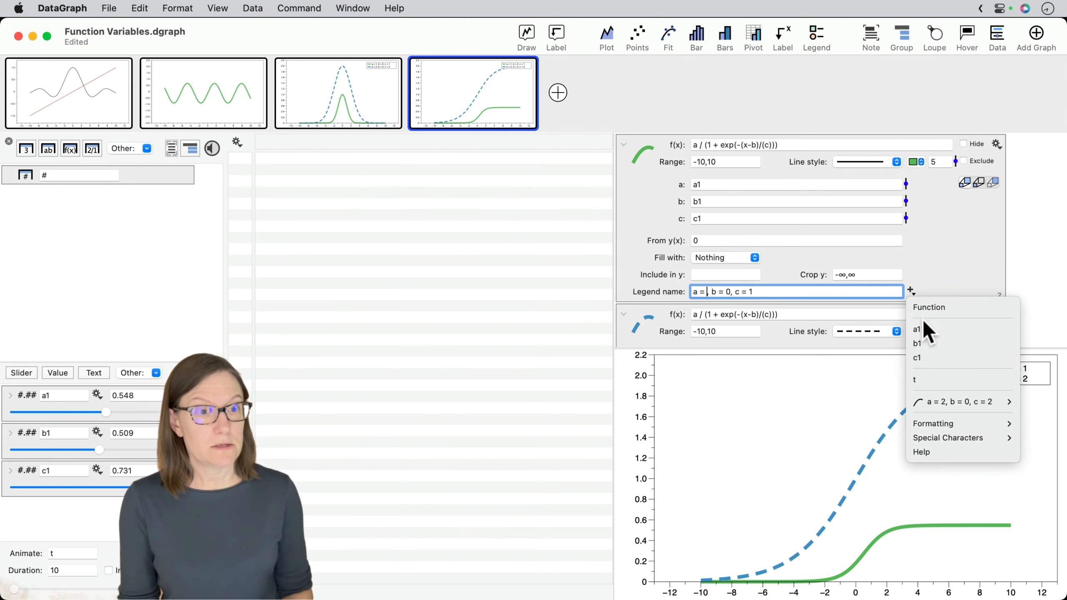
{"action": "left_click", "coordinate": [919, 330]}
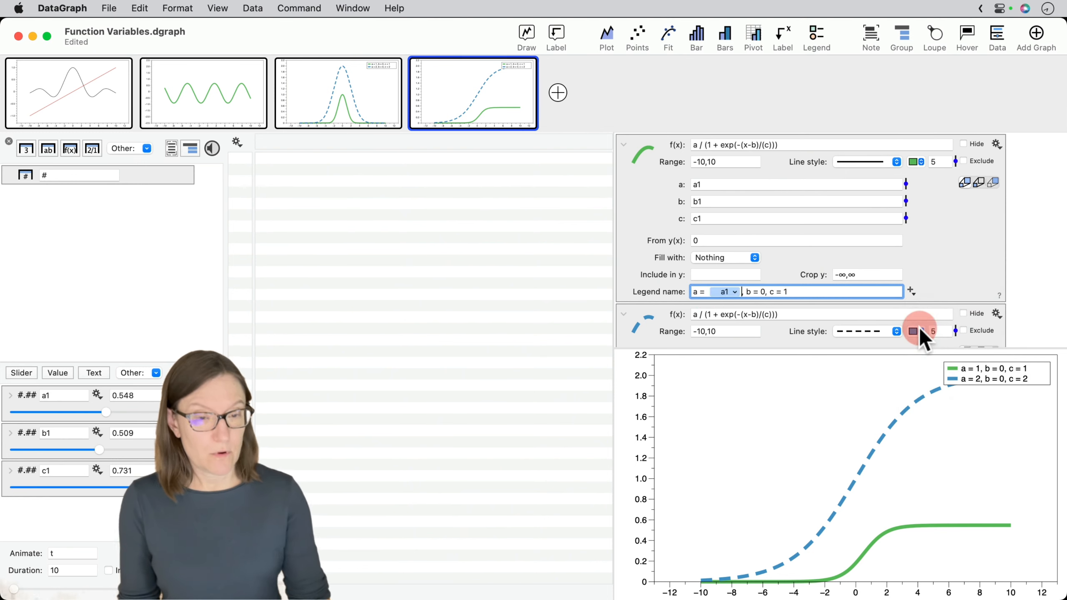
- Replace the fixed values of b and c in the green Sigmoid's legend name with the variables b1 and c1
{"action": "left_click", "coordinate": [767, 292]}
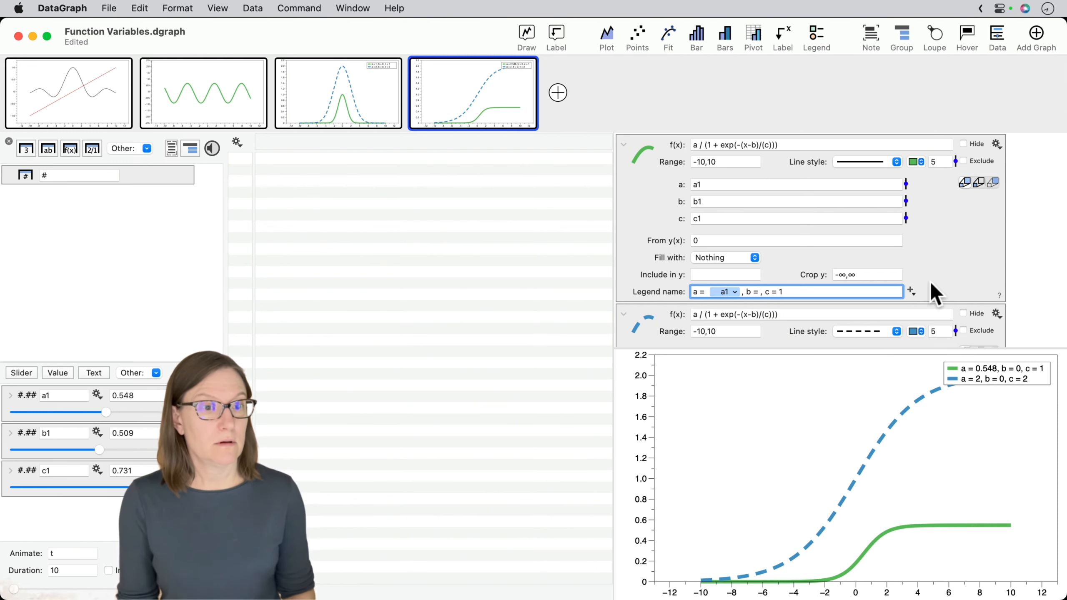
{"action": "key", "text": "BackSpace"}
{"action": "left_click", "coordinate": [911, 291]}
{"action": "left_click", "coordinate": [921, 344]}
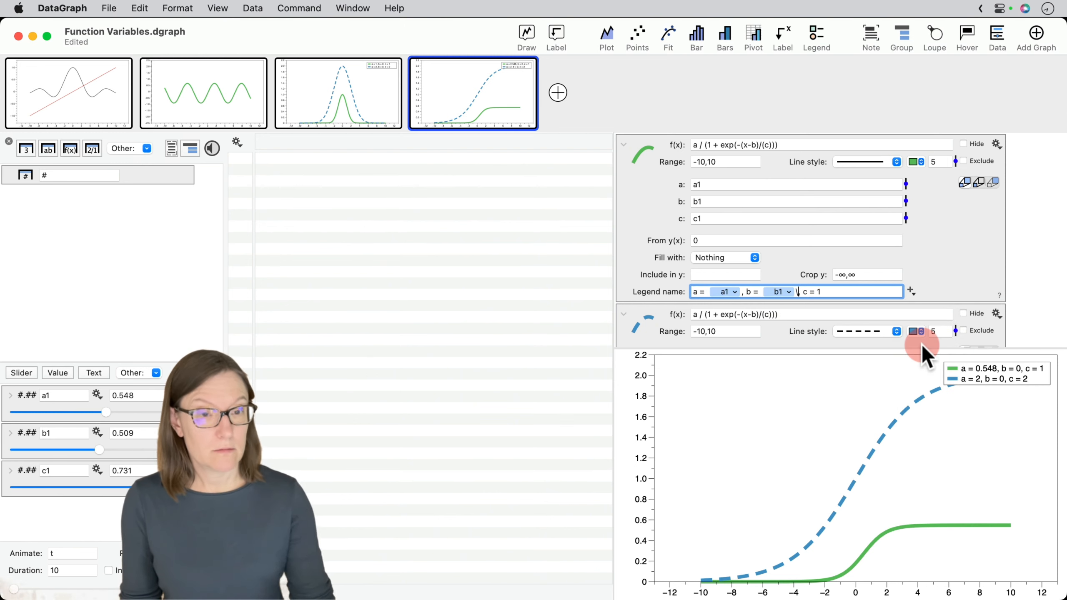
{"action": "left_click", "coordinate": [840, 291]}
{"action": "key", "text": "BackSpace"}
{"action": "left_click", "coordinate": [911, 291]}
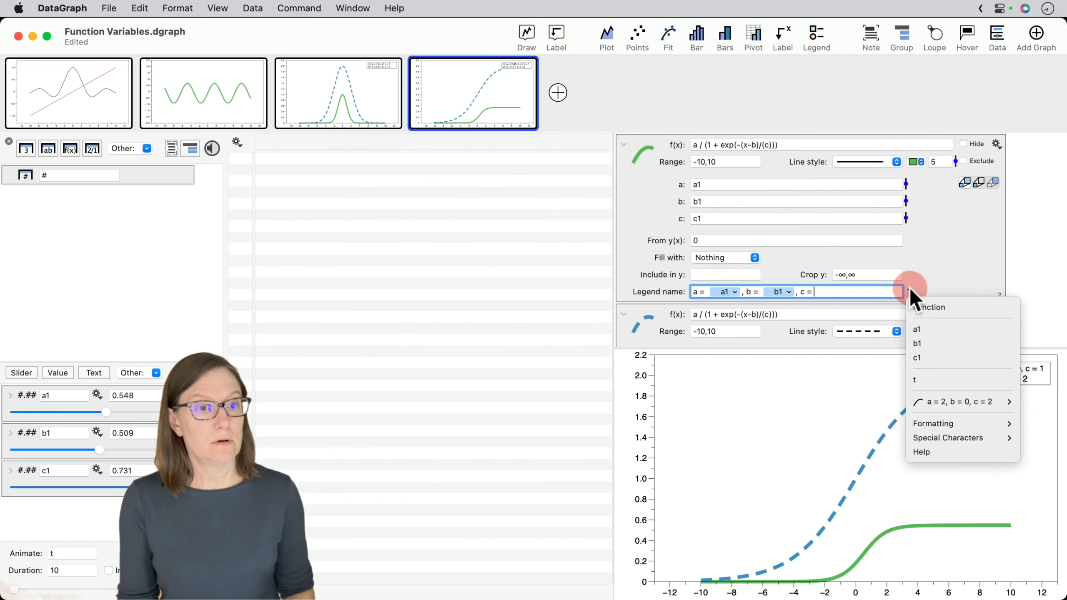
{"action": "left_click", "coordinate": [918, 358]}
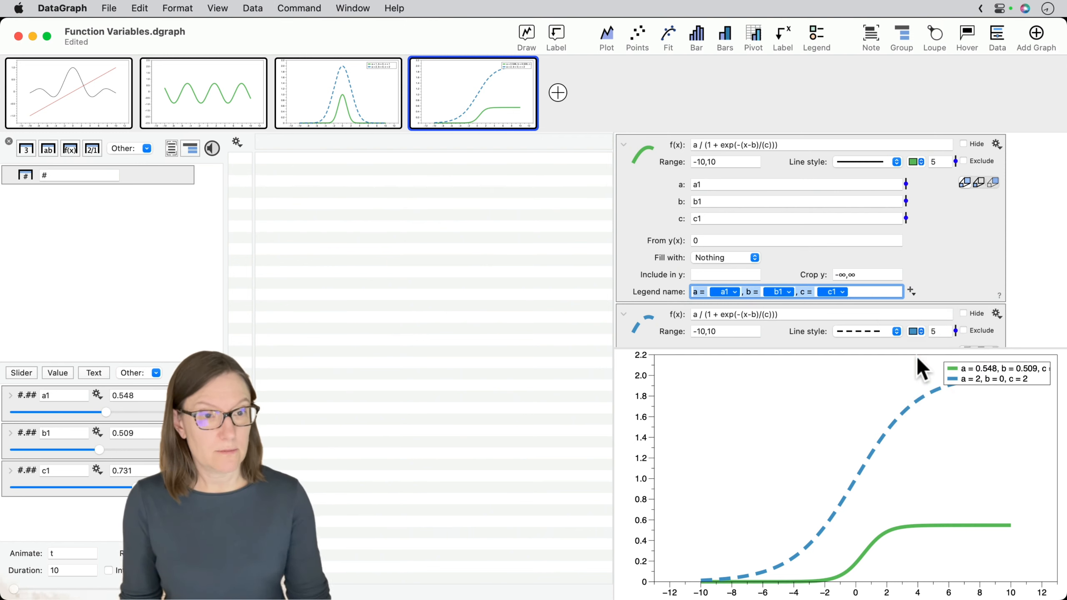
{"action": "left_click", "coordinate": [972, 269]}
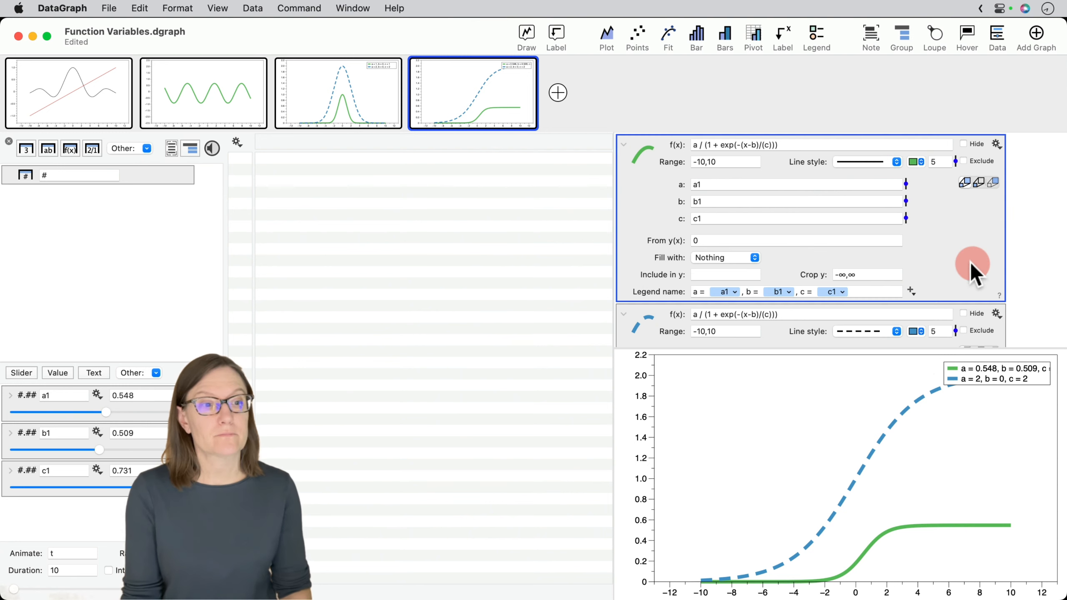
- Set the anchor of the Sigmoid graph's legend to Upper Left
{"action": "left_click", "coordinate": [936, 375]}
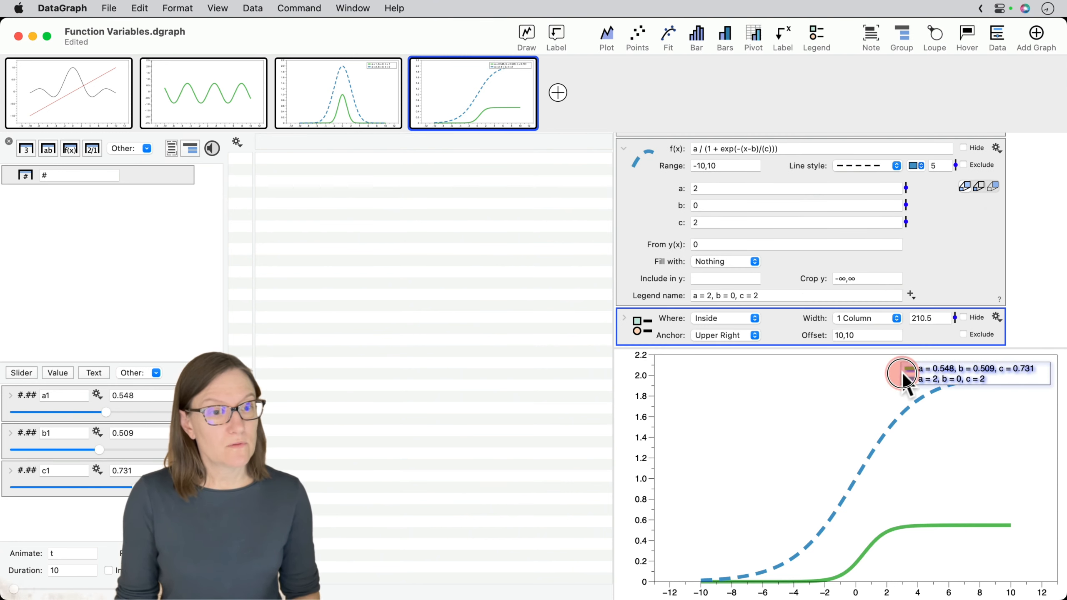
{"action": "left_click", "coordinate": [728, 337]}
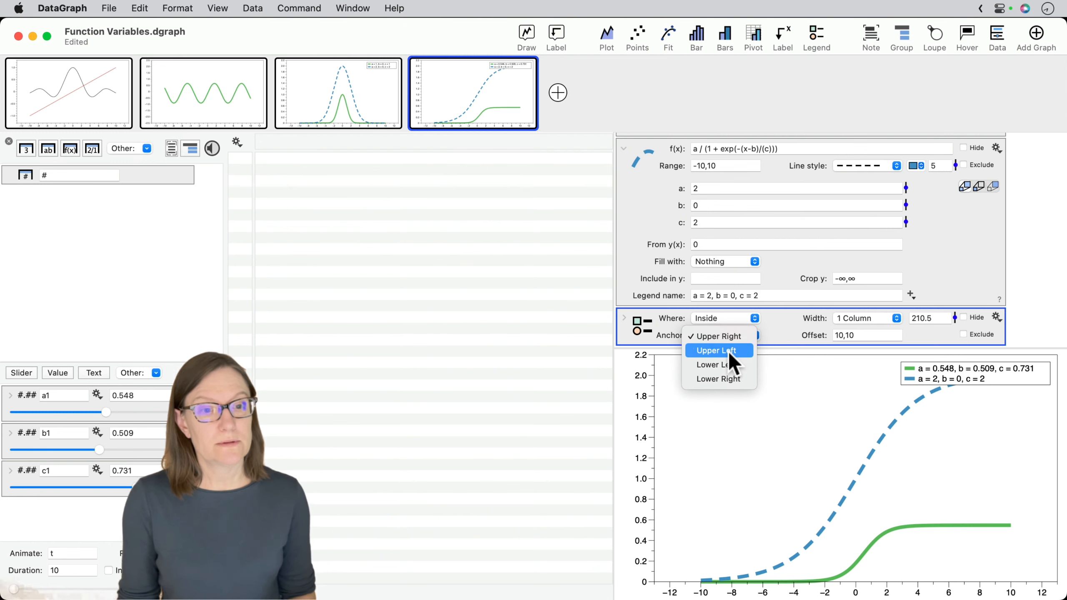
{"action": "left_click", "coordinate": [728, 350]}
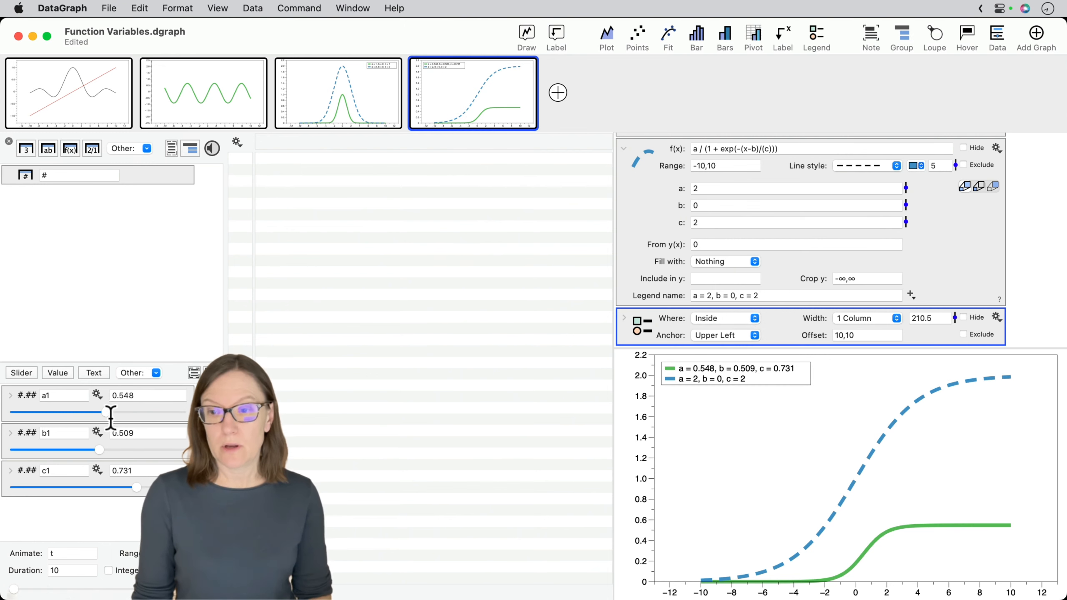
- Move the sliders to about 0.743 for a1, 0.864 for b1 and 0.963 for c1
{"action": "left_click_drag", "start_coordinate": [110, 412], "coordinate": [175, 488]}
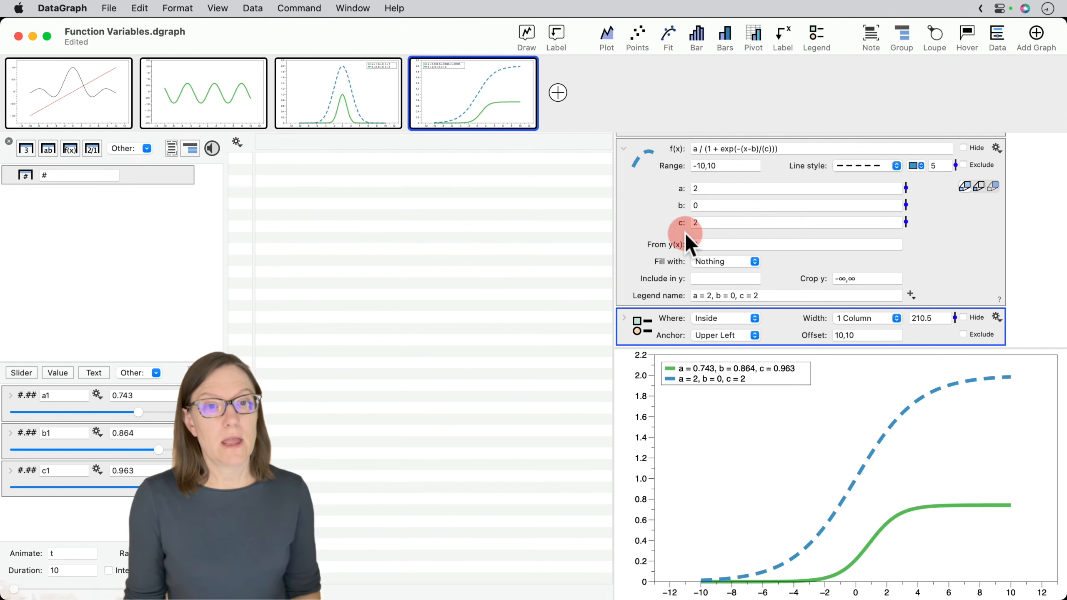
- Delete the dashed blue Sigmoid function from the graph
{"action": "scroll", "coordinate": [631, 181], "scroll_direction": "up", "scroll_amount": 3}
{"action": "scroll", "coordinate": [627, 228], "scroll_direction": "up", "scroll_amount": 5}
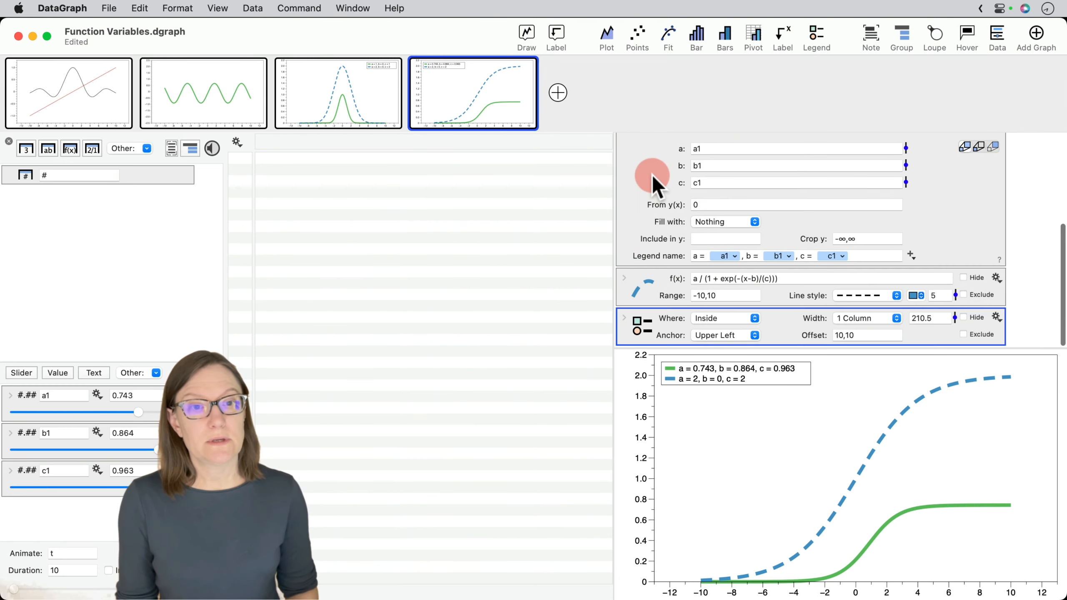
{"action": "scroll", "coordinate": [642, 260], "scroll_direction": "down", "scroll_amount": 4}
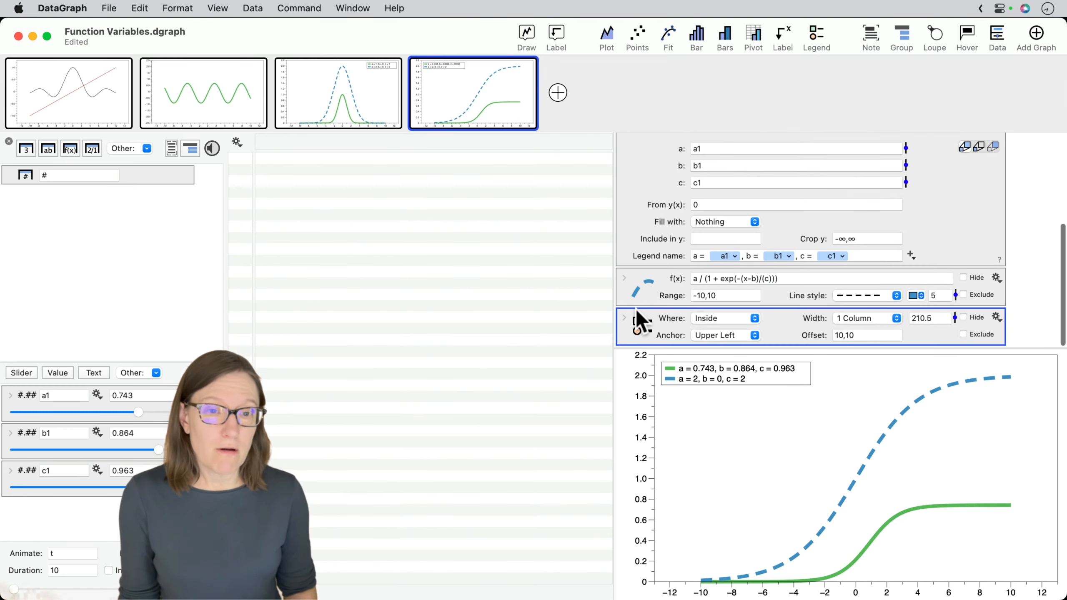
{"action": "left_click", "coordinate": [636, 290]}
{"action": "key", "text": "Delete"}
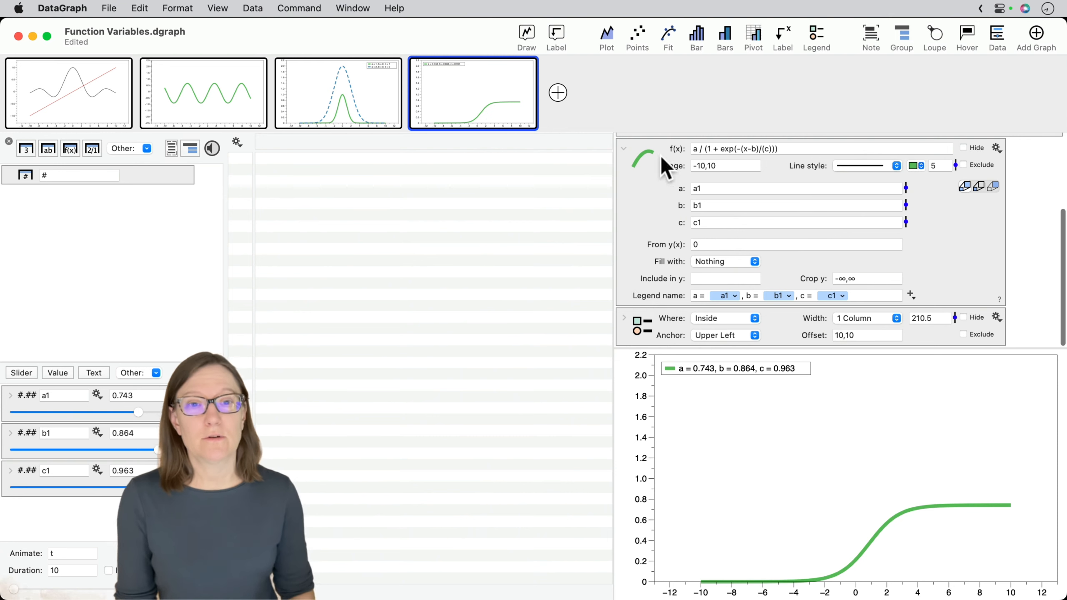
- Collapse the green Sigmoid function's settings and duplicate the function twice
{"action": "scroll", "coordinate": [632, 155], "scroll_direction": "up", "scroll_amount": 5}
{"action": "left_click", "coordinate": [668, 286]}
{"action": "left_click", "coordinate": [654, 278]}
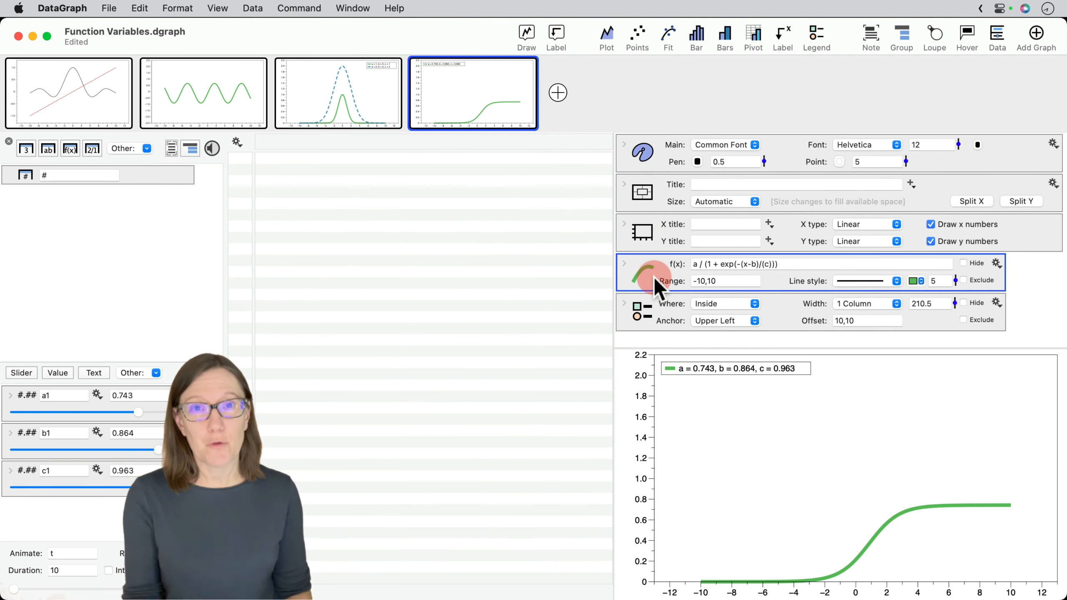
{"action": "left_click_drag", "start_coordinate": [654, 276], "coordinate": [679, 301]}
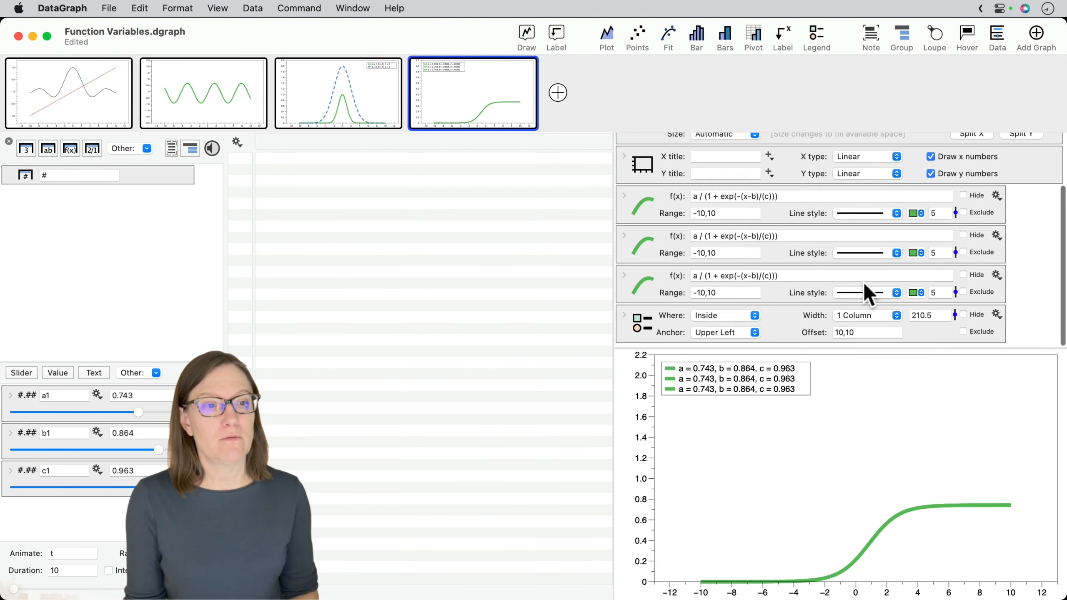
- Color the second Sigmoid with Line Color 2 (blue) and the third with Line Color 1 (red)
{"action": "left_click", "coordinate": [920, 255]}
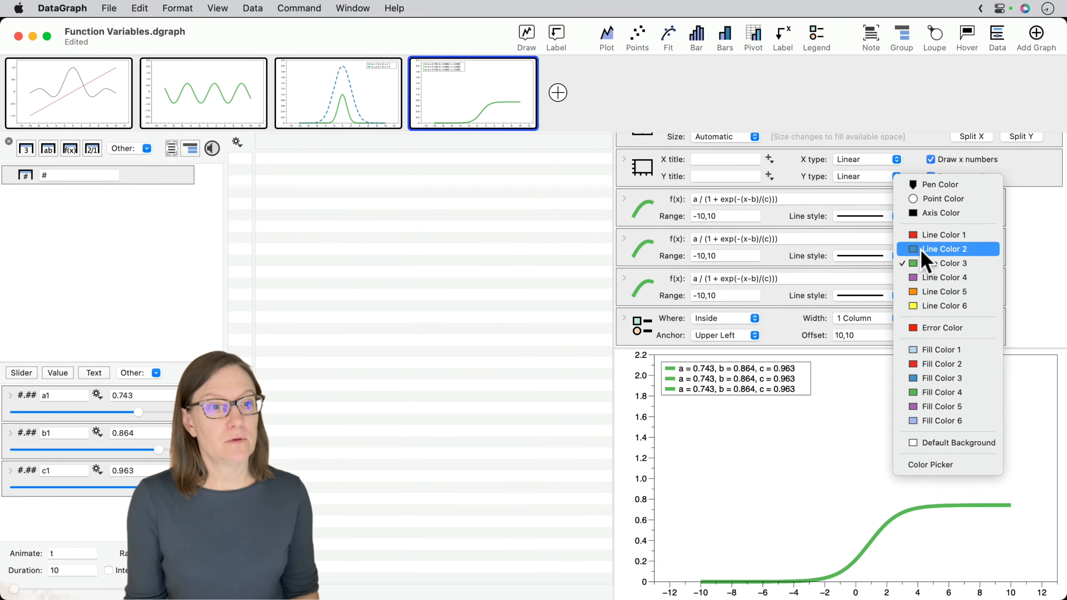
{"action": "left_click", "coordinate": [921, 249]}
{"action": "left_click", "coordinate": [917, 295]}
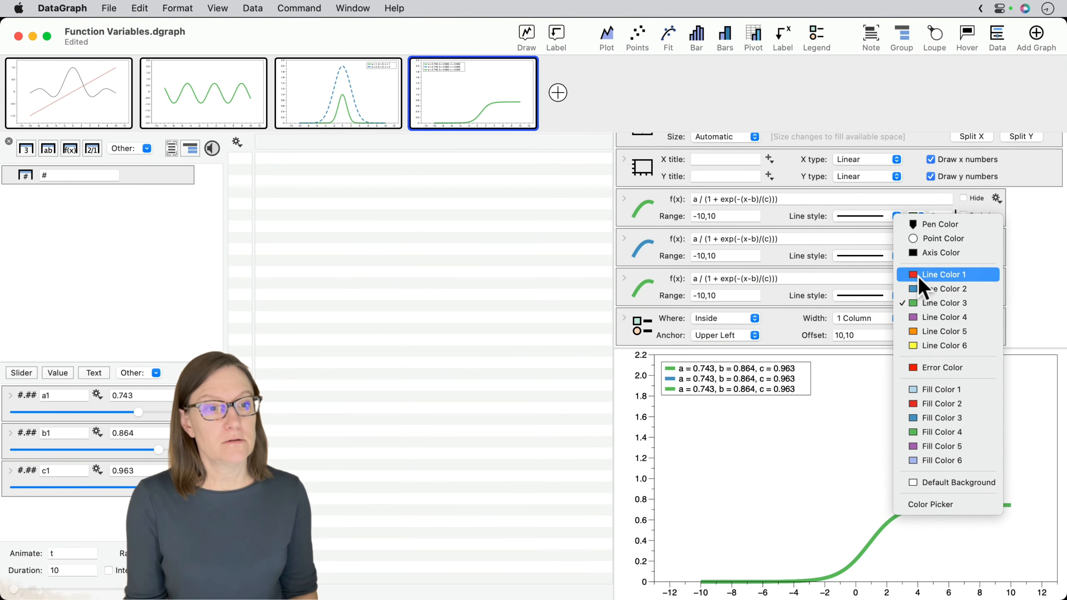
{"action": "left_click", "coordinate": [918, 276]}
- Give the blue Sigmoid a long-dashed line style and the red Sigmoid a short-dashed one
{"action": "left_click", "coordinate": [876, 255]}
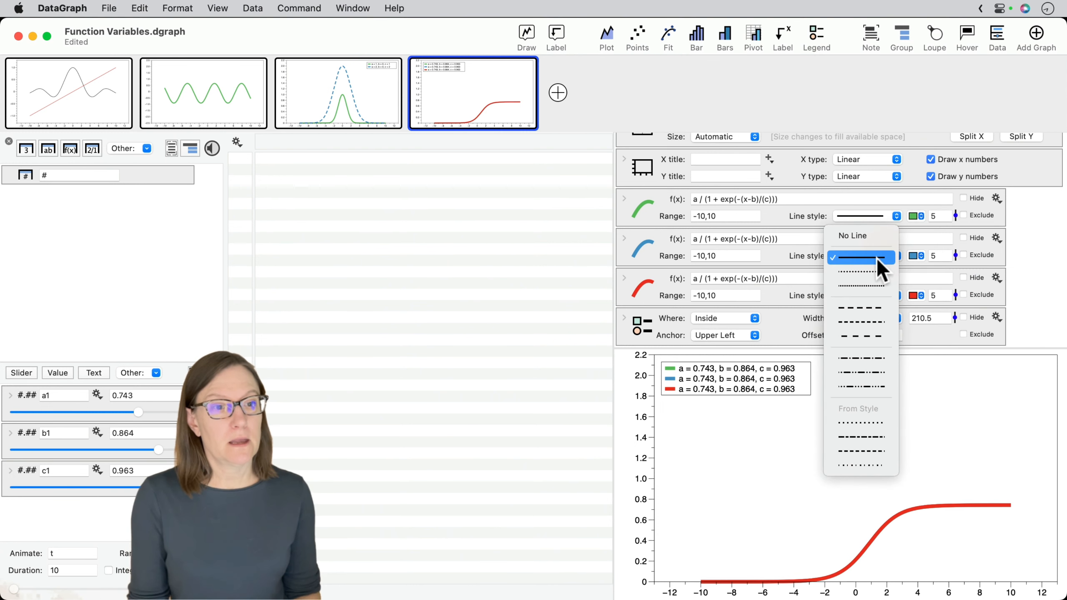
{"action": "left_click", "coordinate": [873, 308]}
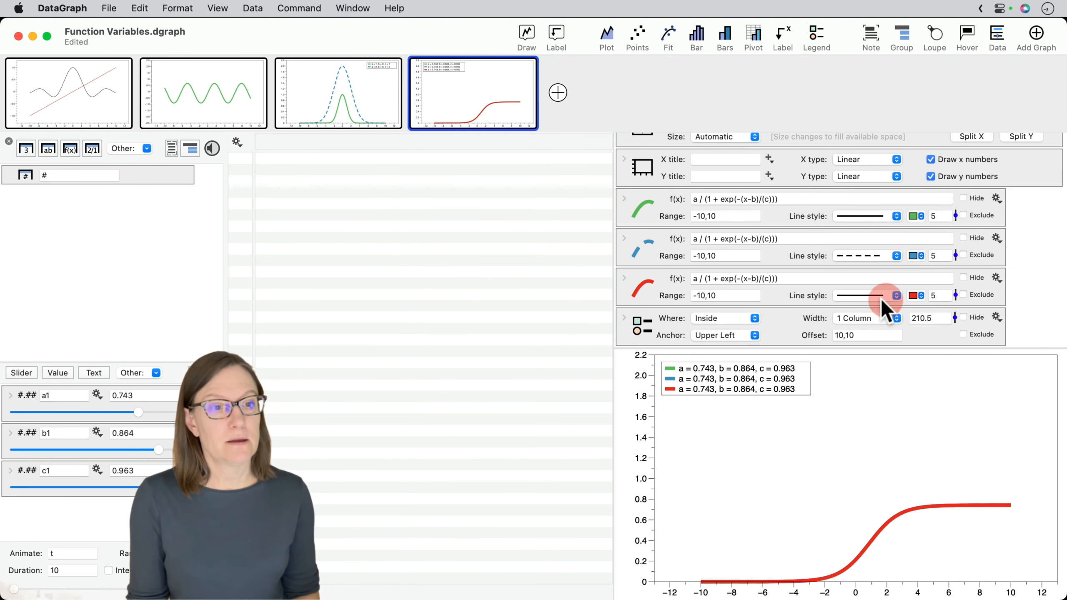
{"action": "left_click", "coordinate": [874, 294]}
{"action": "left_click", "coordinate": [864, 362]}
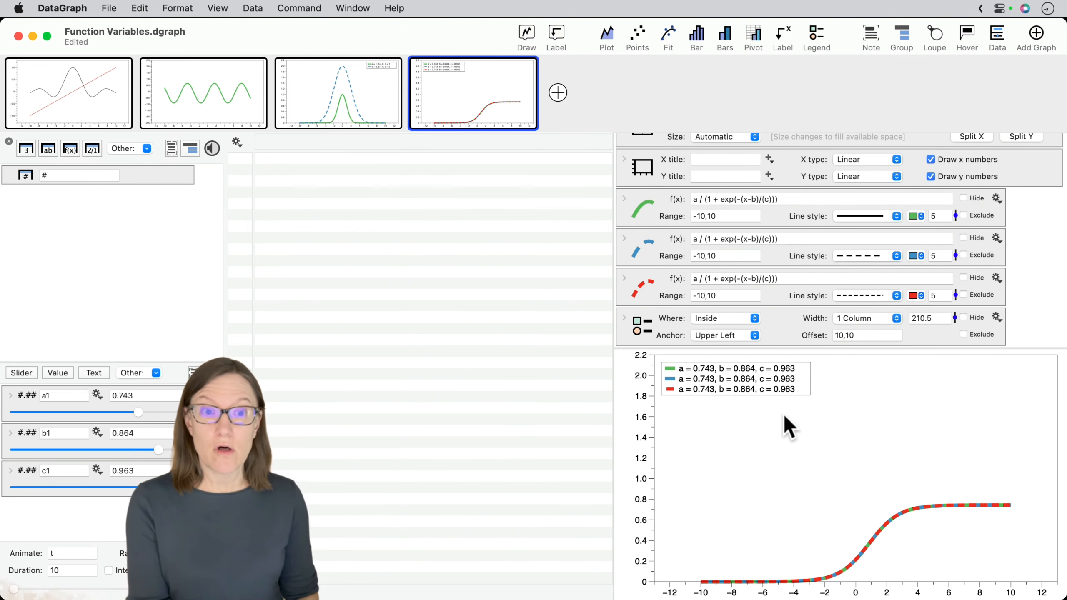
- Set the blue dashed Sigmoid's variable c to c1*2
{"action": "left_click", "coordinate": [625, 237]}
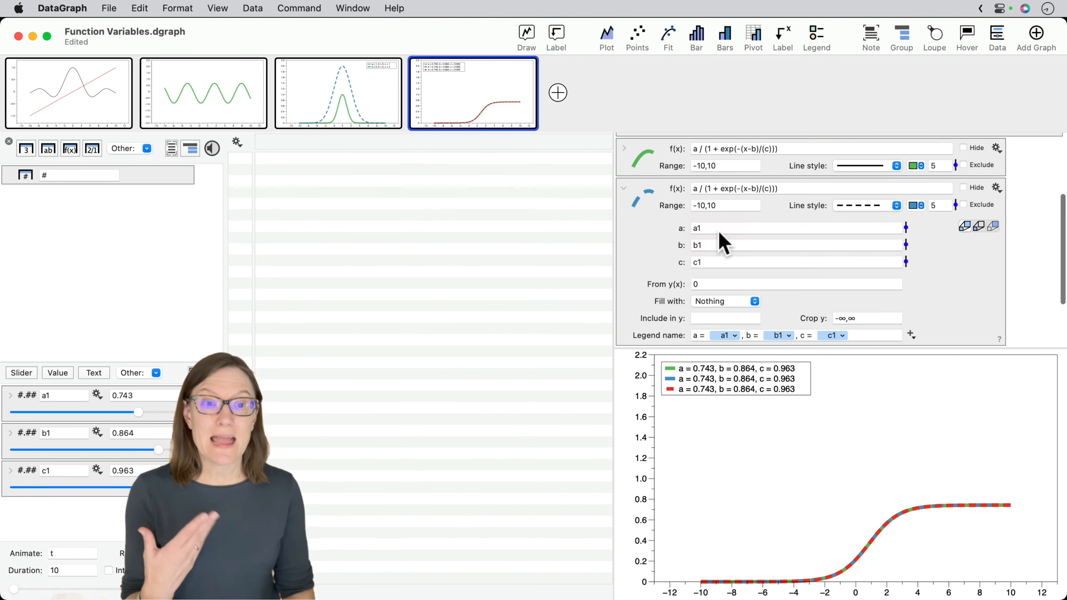
{"action": "left_click", "coordinate": [718, 262]}
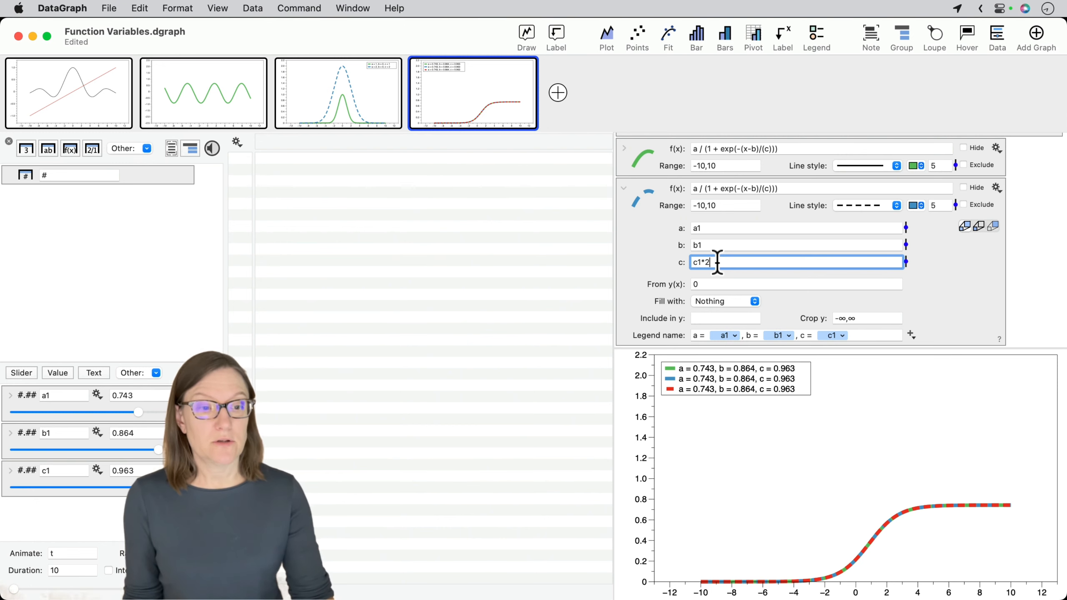
{"action": "key", "text": "Return"}
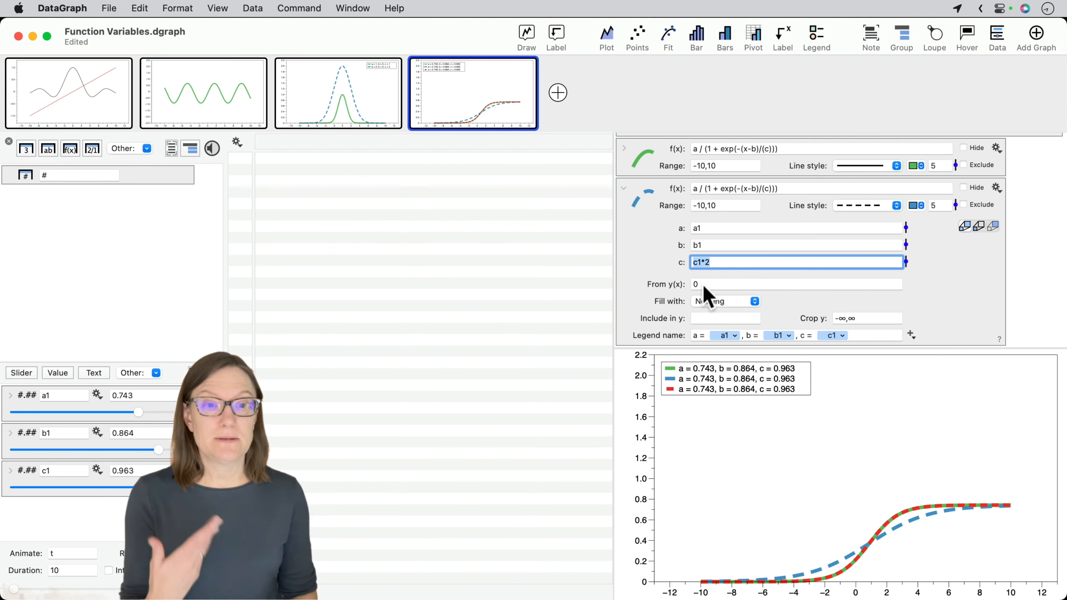
- Set the red dashed Sigmoid's variable c to c1*4
{"action": "scroll", "coordinate": [673, 283], "scroll_direction": "down", "scroll_amount": 4}
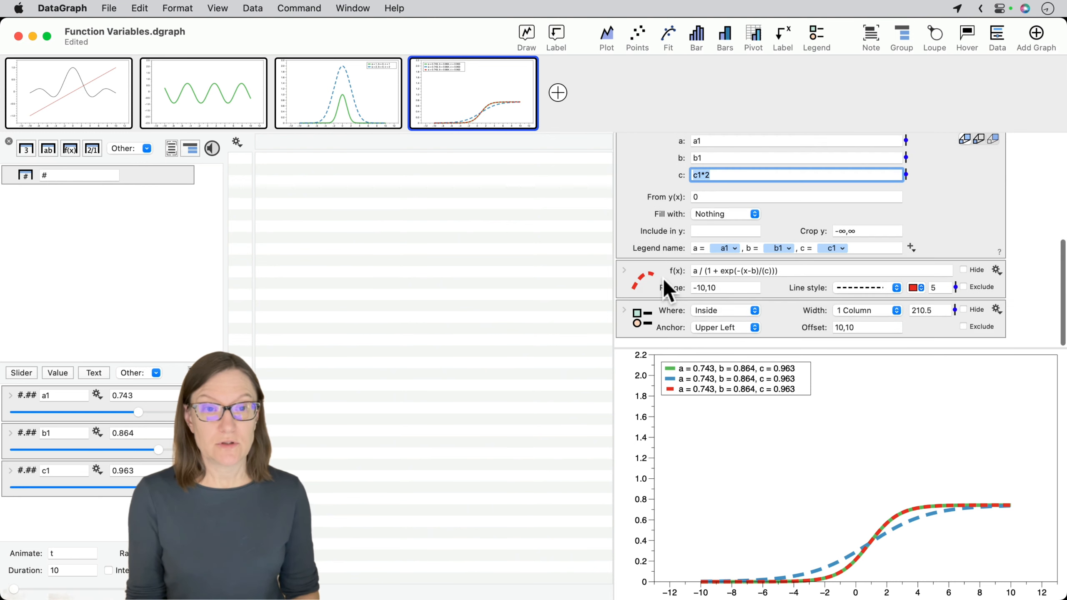
{"action": "left_click", "coordinate": [624, 279]}
{"action": "left_click", "coordinate": [714, 262]}
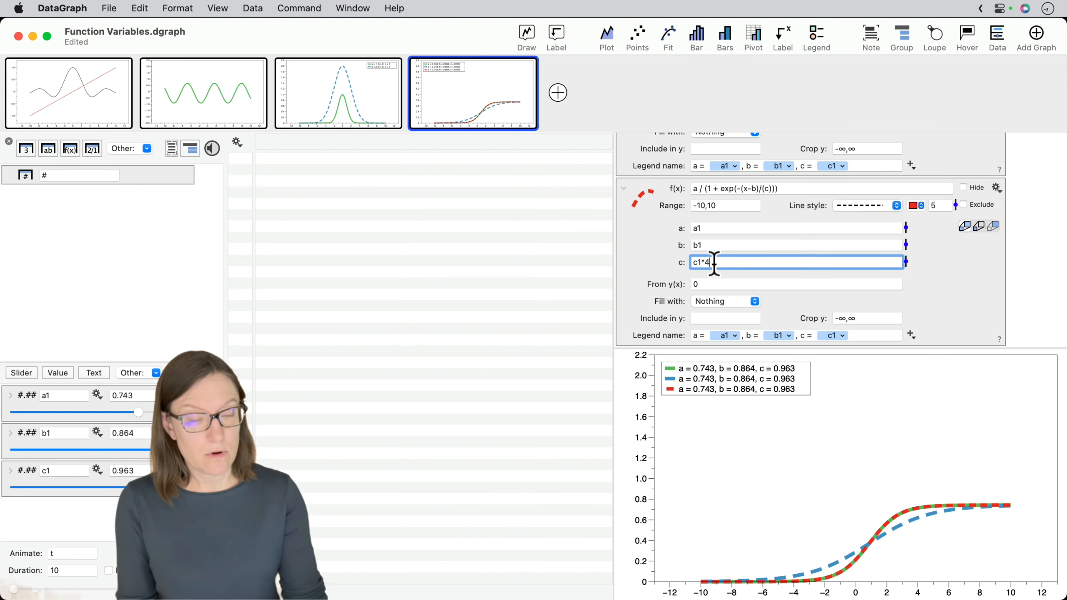
{"action": "key", "text": "Return"}
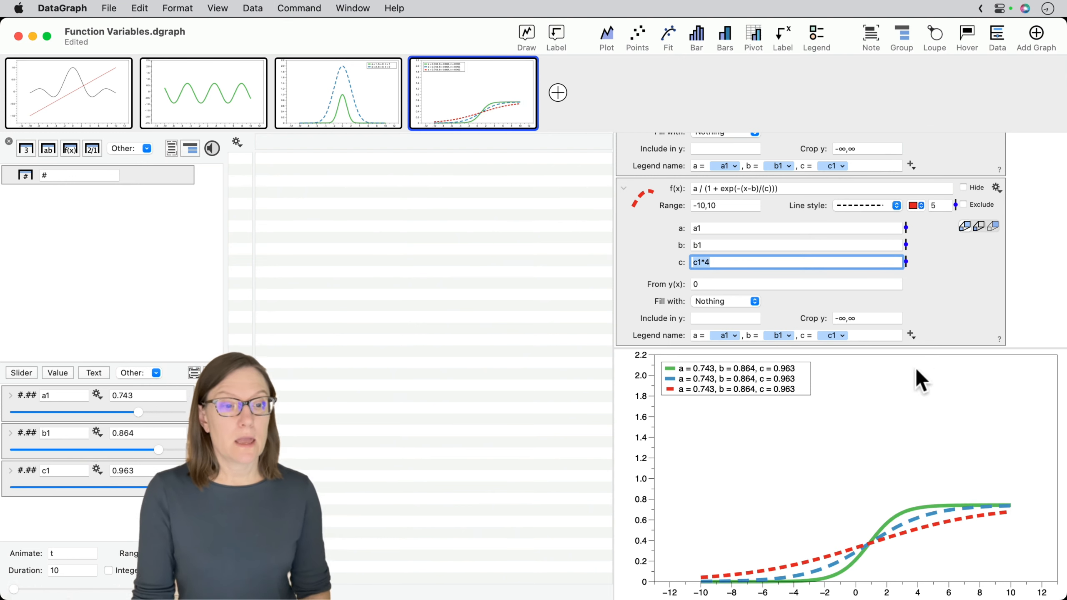
- Clear the entered value in the y-axis settings so the axis scales to the three curves
{"action": "left_click", "coordinate": [643, 437]}
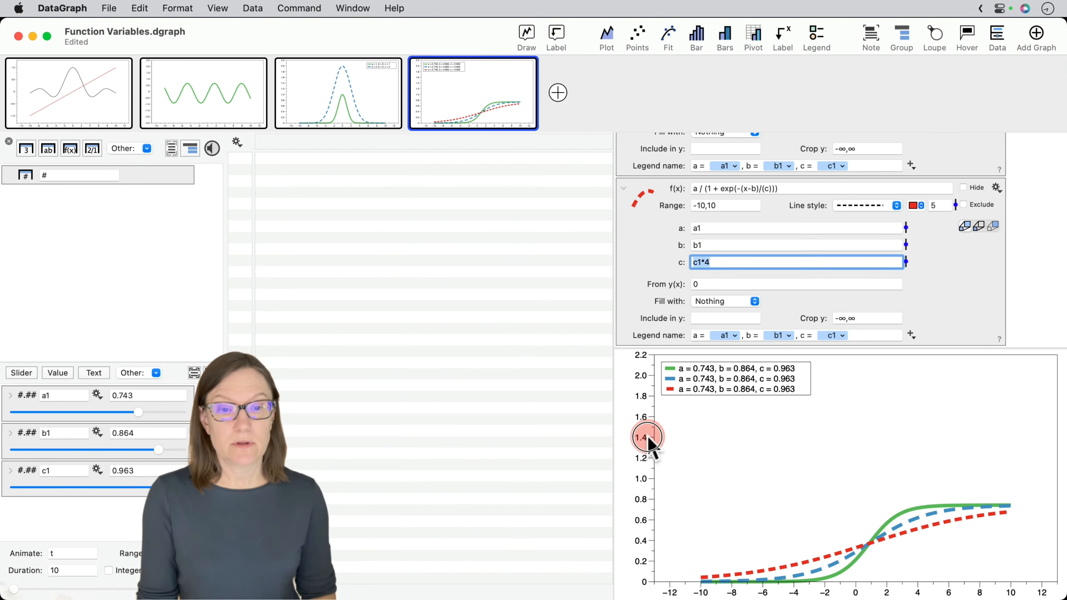
{"action": "left_click", "coordinate": [568, 414]}
{"action": "key", "text": "BackSpace"}
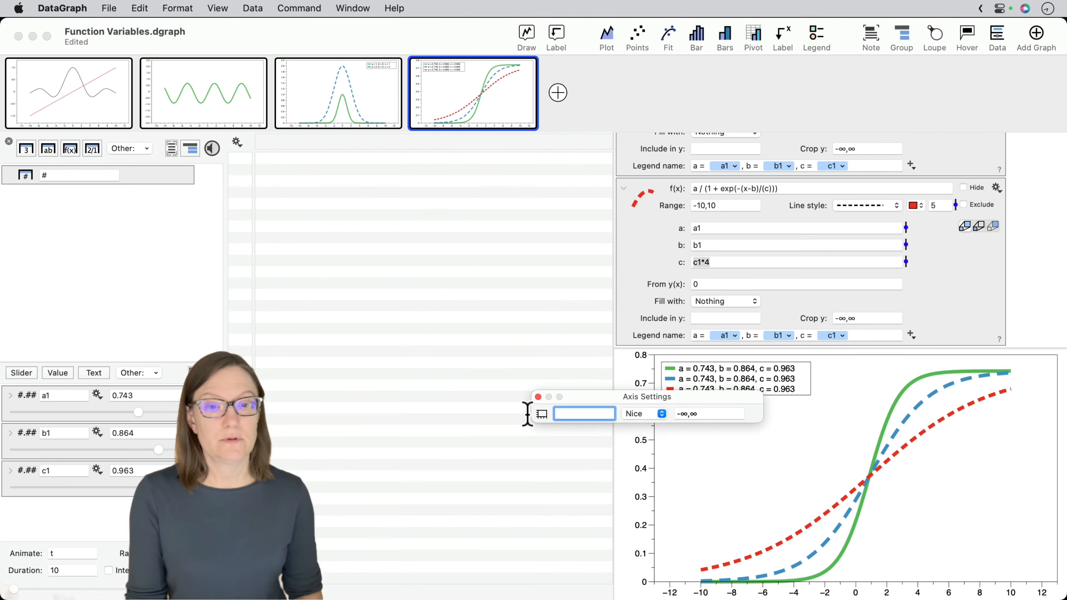
{"action": "left_click", "coordinate": [538, 397]}
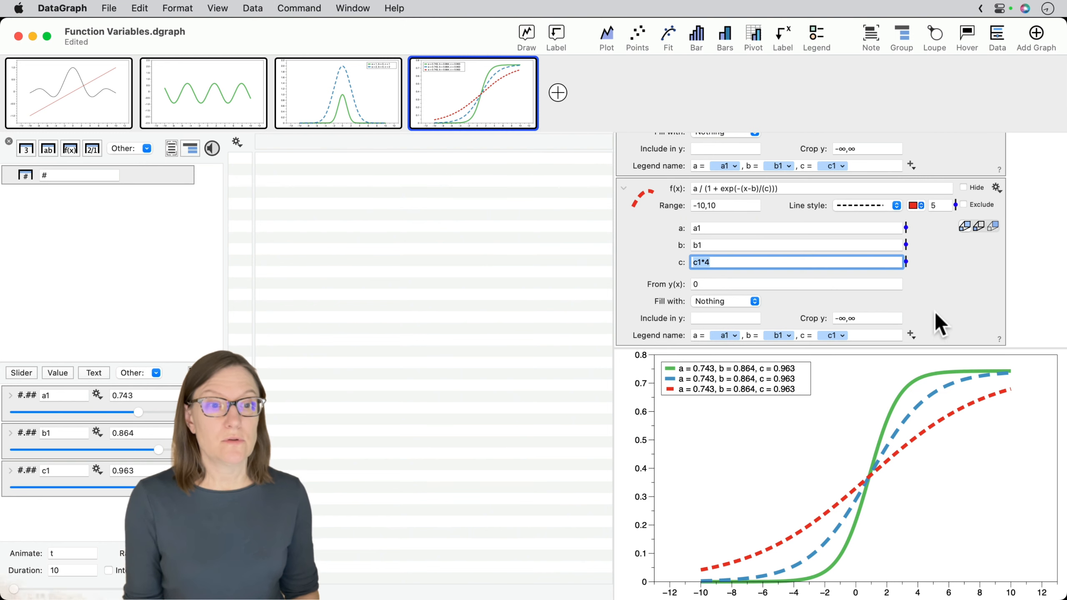
{"action": "left_click", "coordinate": [947, 295]}
{"action": "scroll", "coordinate": [947, 293], "scroll_direction": "up", "scroll_amount": 1}
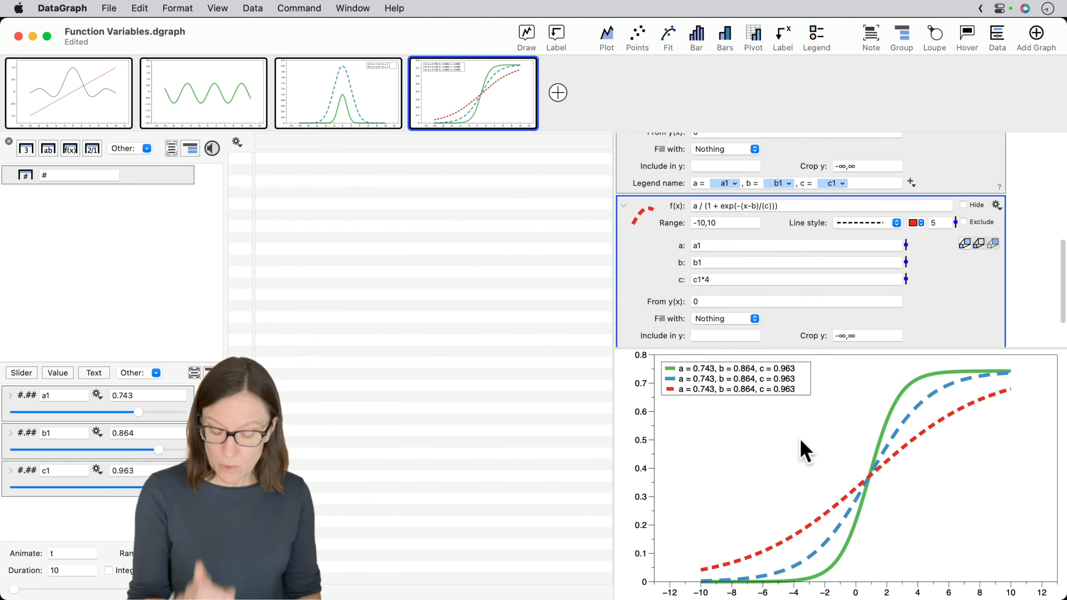
- Review the variables and legend name of the solid green Sigmoid
{"action": "mouse_move", "coordinate": [780, 463]}
{"action": "left_mouse_down"}
{"action": "mouse_move", "coordinate": [782, 378]}
{"action": "mouse_move", "coordinate": [780, 395]}
{"action": "left_mouse_up"}
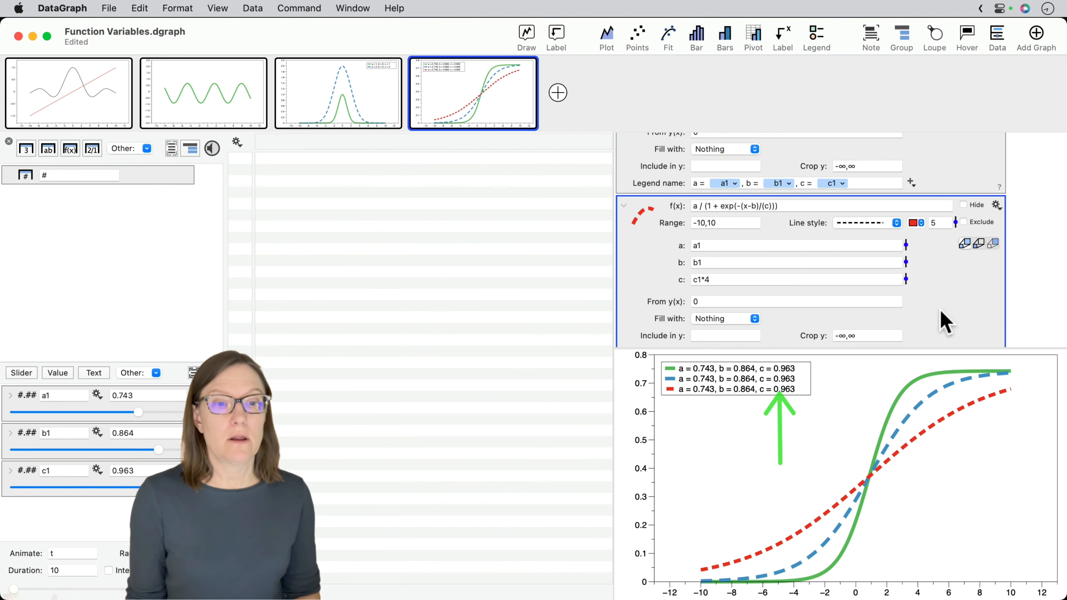
{"action": "scroll", "coordinate": [944, 311], "scroll_direction": "up", "scroll_amount": 3}
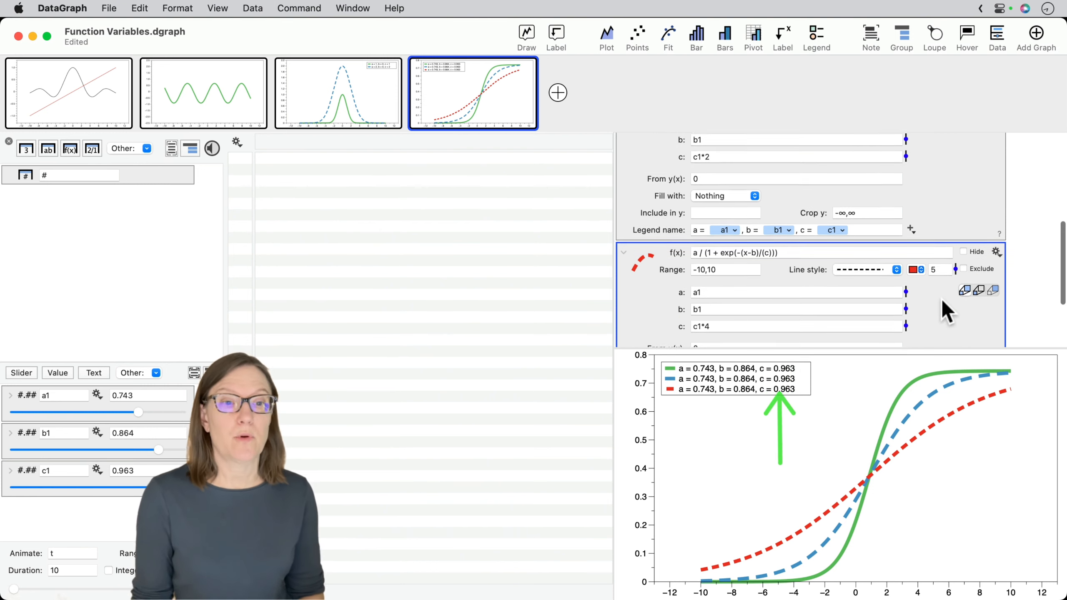
{"action": "scroll", "coordinate": [880, 170], "scroll_direction": "up", "scroll_amount": 5}
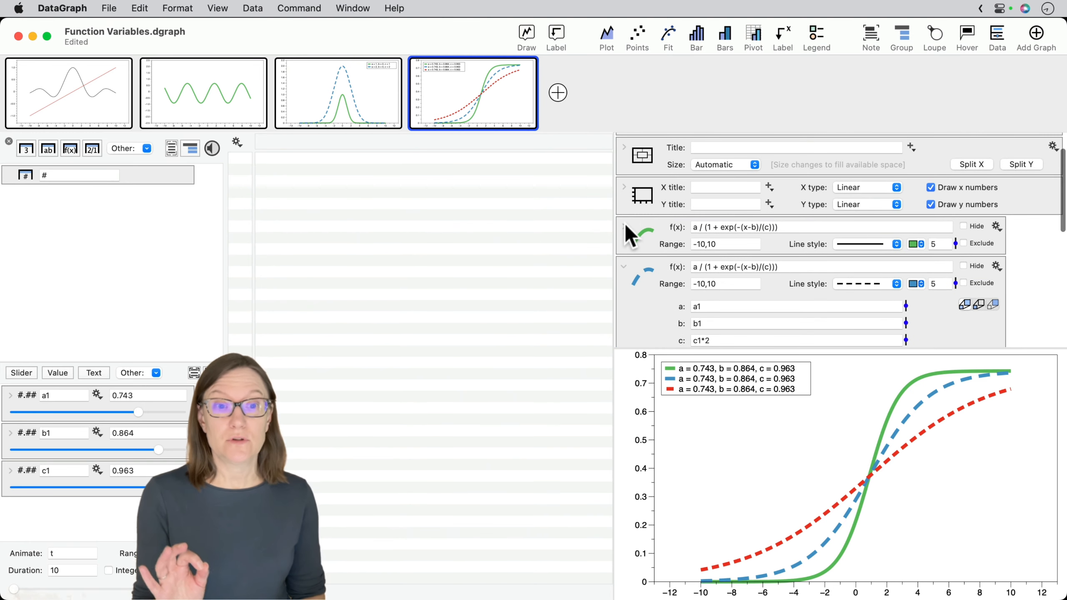
{"action": "left_click", "coordinate": [625, 229]}
{"action": "scroll", "coordinate": [882, 286], "scroll_direction": "down", "scroll_amount": 3}
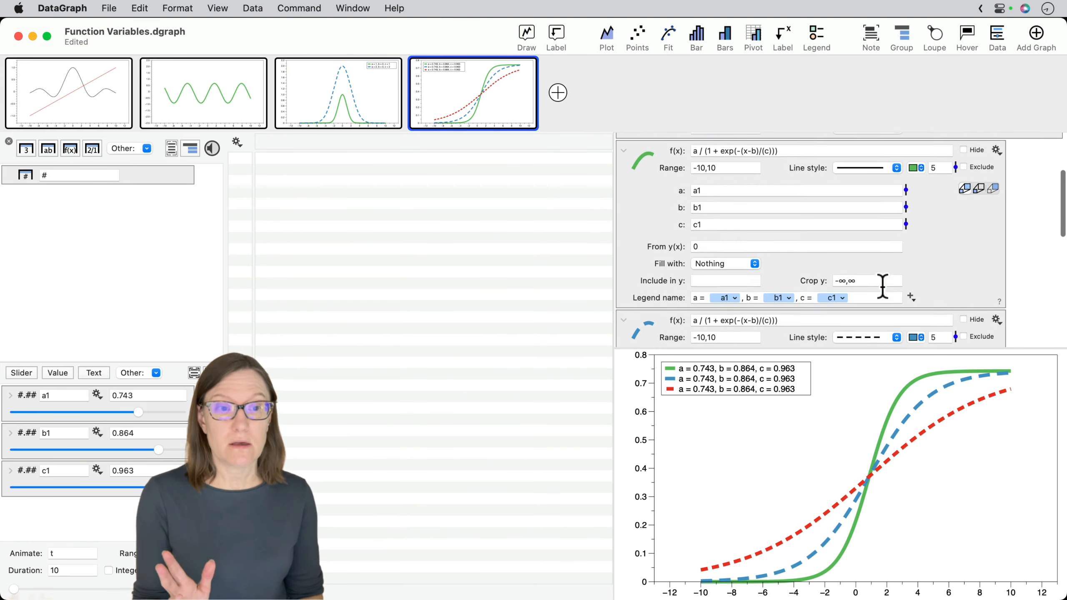
{"action": "left_click", "coordinate": [625, 150]}
- Apply the function x*2 to the c1 value in the blue dashed Sigmoid's legend name
{"action": "scroll", "coordinate": [656, 255], "scroll_direction": "down", "scroll_amount": 3}
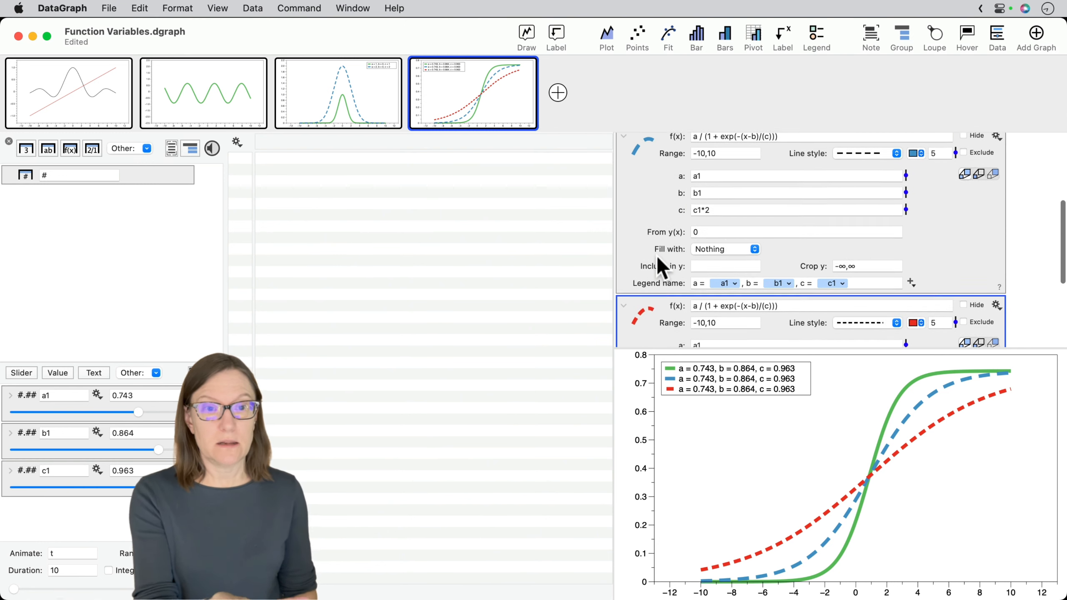
{"action": "left_click", "coordinate": [724, 205]}
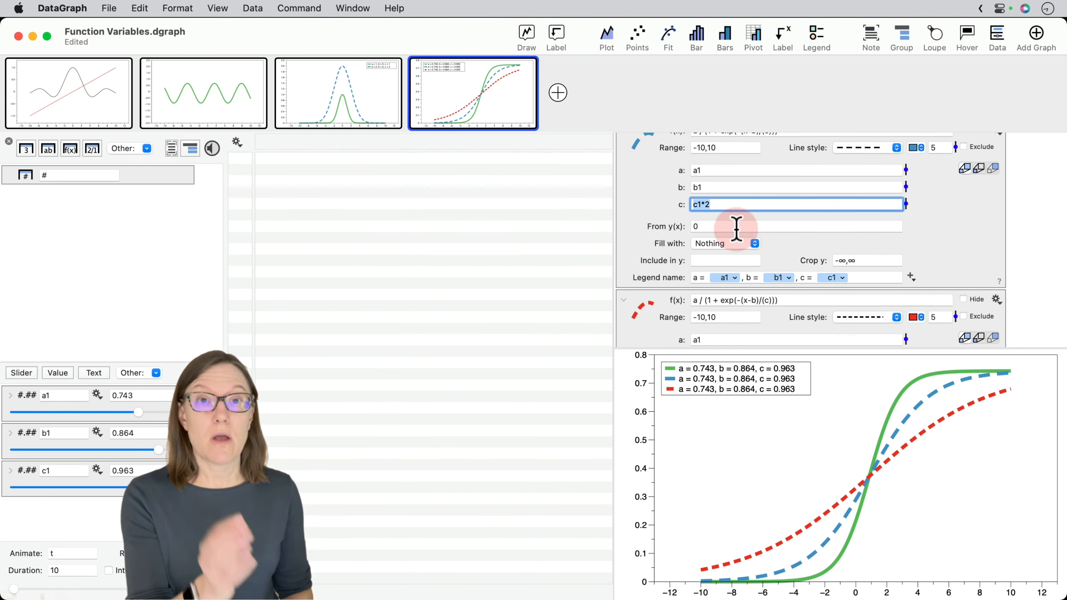
{"action": "left_click", "coordinate": [842, 278]}
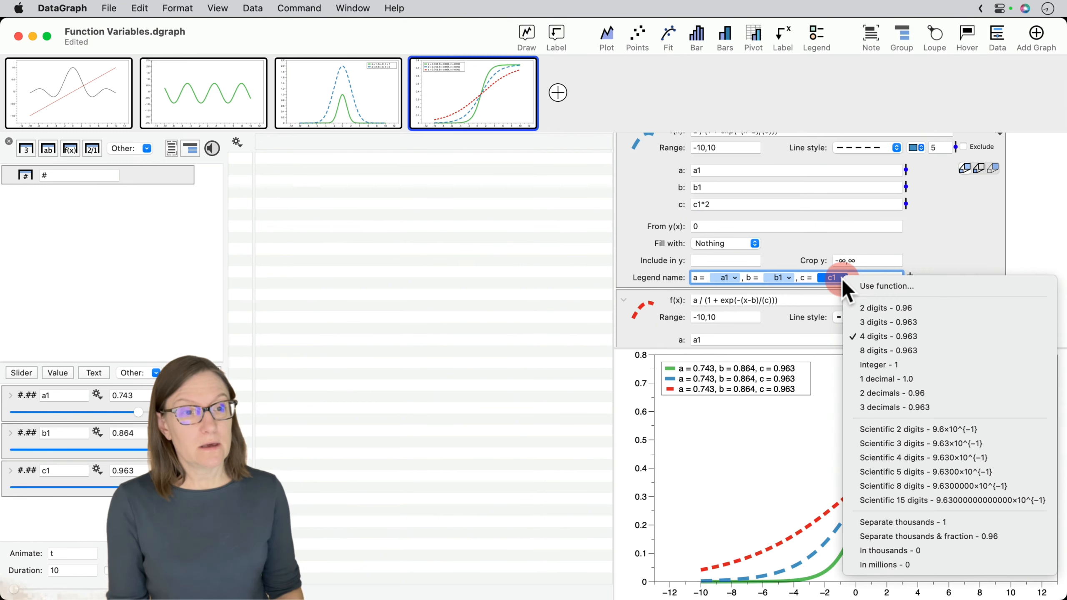
{"action": "left_click", "coordinate": [912, 284]}
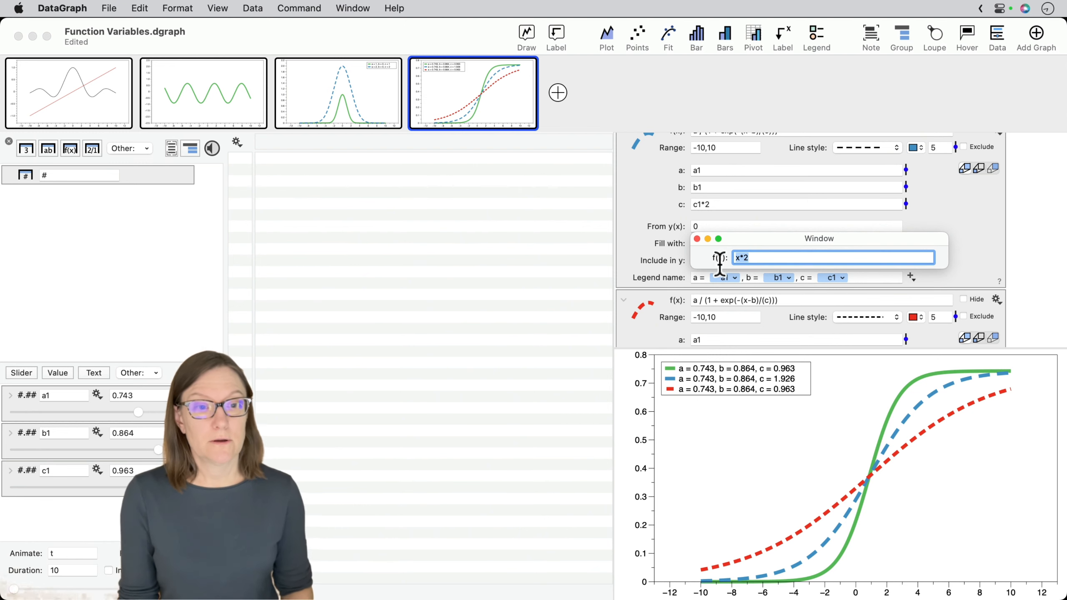
{"action": "left_click", "coordinate": [697, 239]}
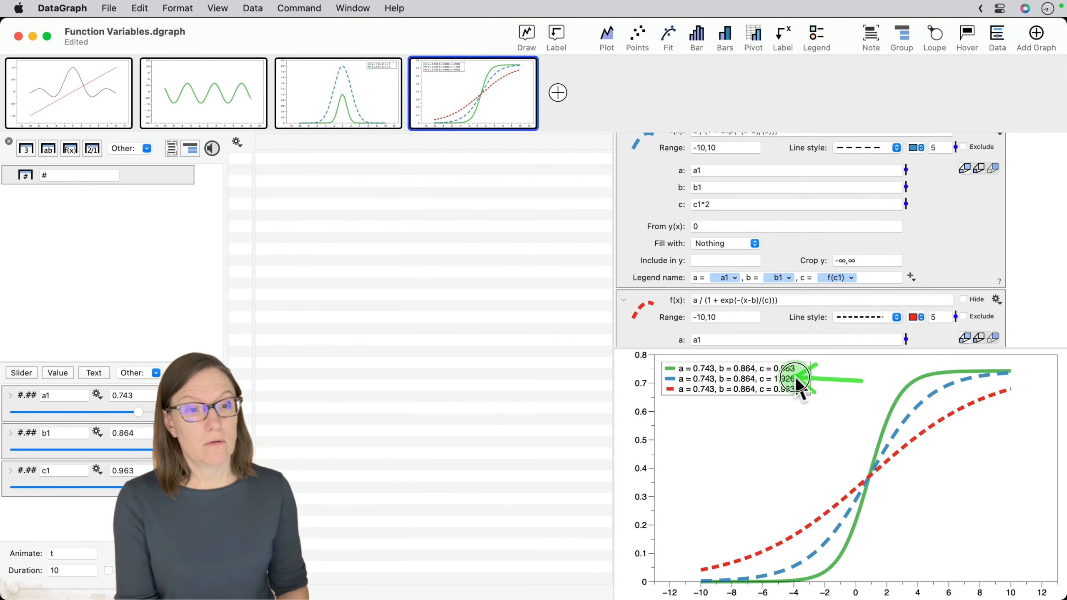
- Apply the function x*4 to the c1 value in the red dashed Sigmoid's legend name
{"action": "left_click", "coordinate": [625, 299]}
{"action": "scroll", "coordinate": [717, 270], "scroll_direction": "down", "scroll_amount": 2}
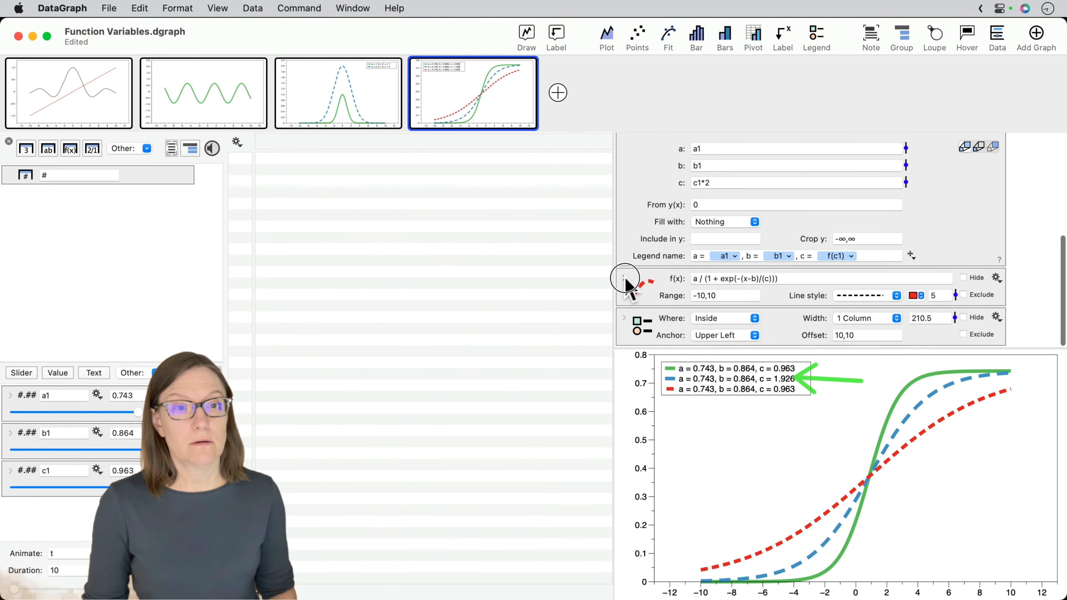
{"action": "left_click", "coordinate": [625, 278]}
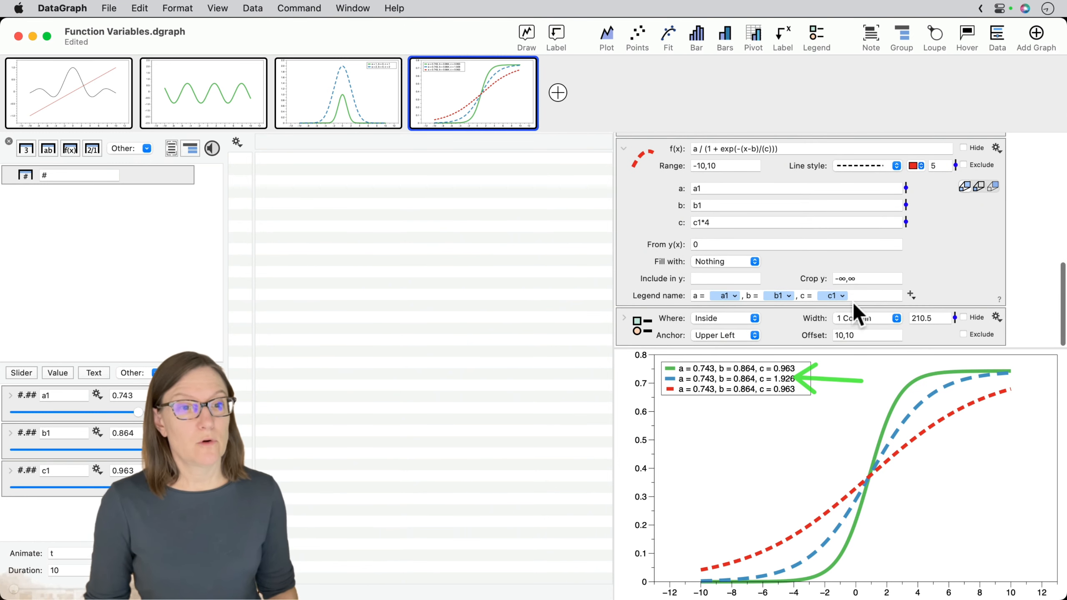
{"action": "left_click", "coordinate": [843, 297]}
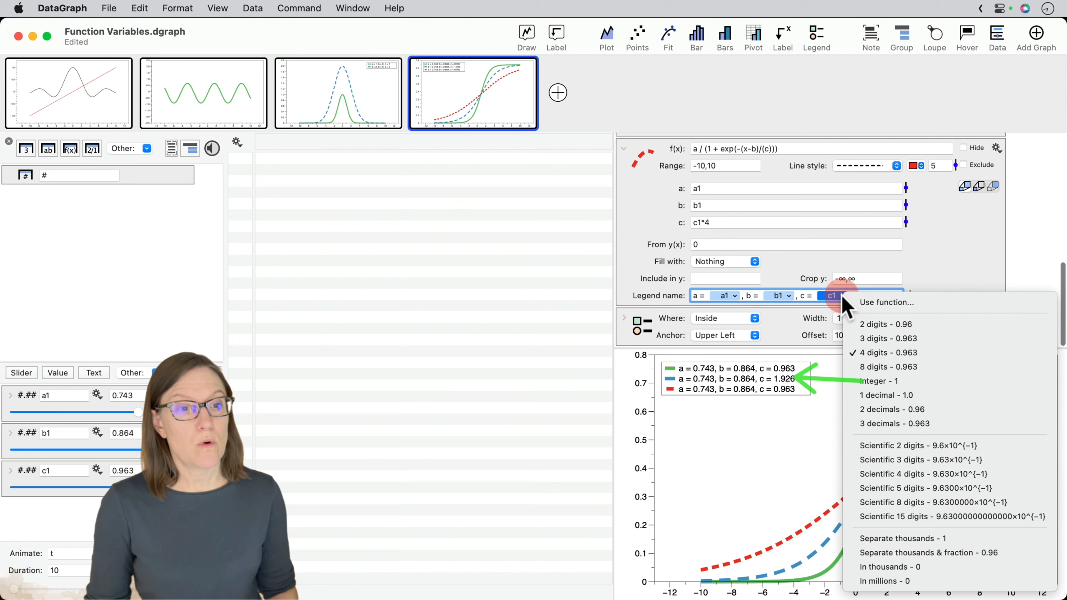
{"action": "left_click", "coordinate": [905, 306]}
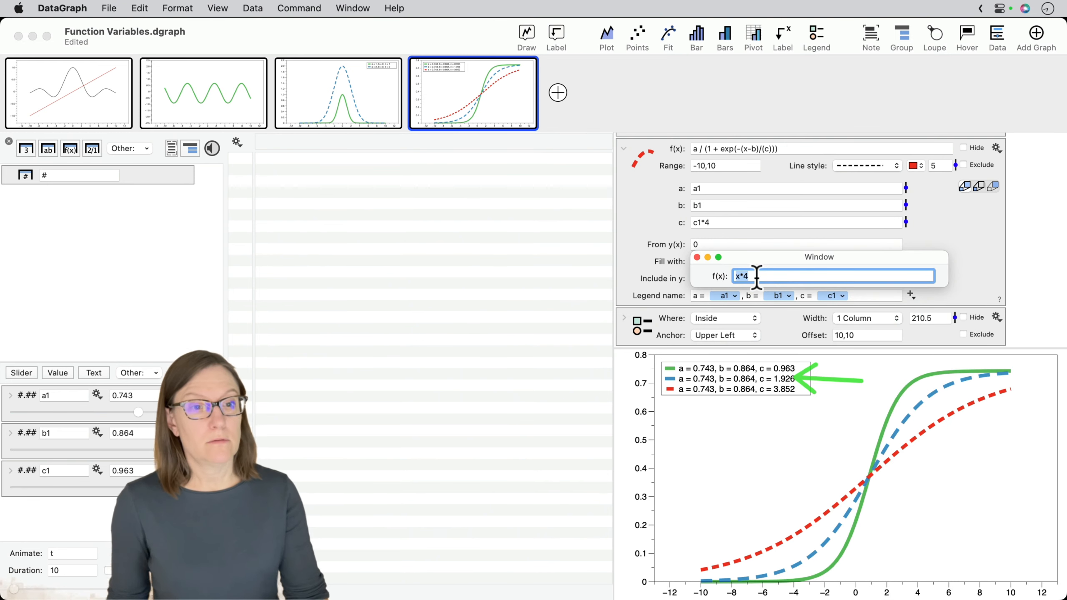
{"action": "type", "text": "*4"}
{"action": "left_click", "coordinate": [697, 257]}
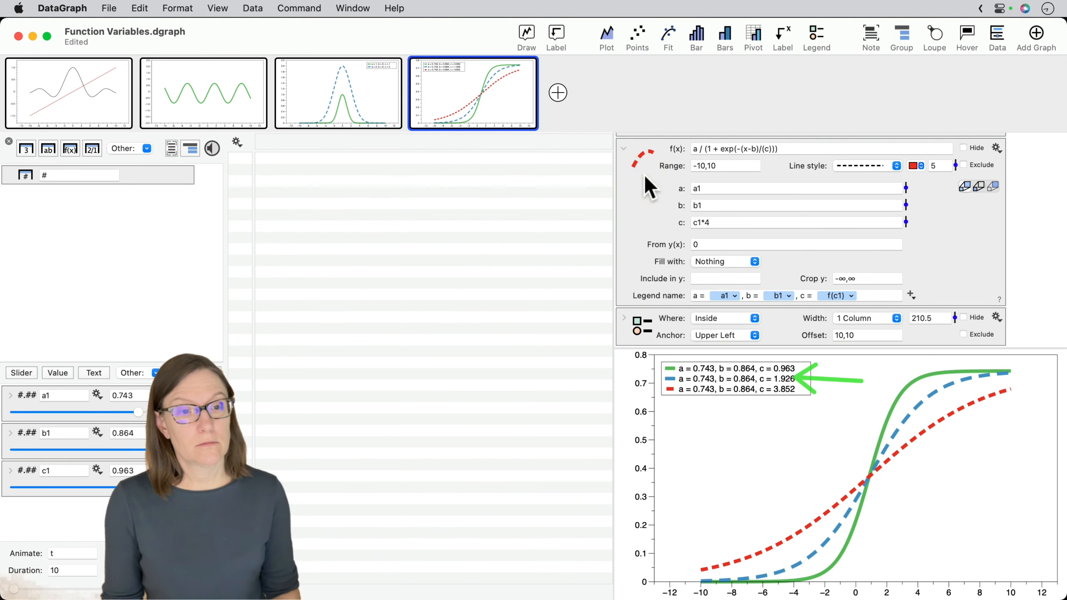
{"action": "left_click", "coordinate": [624, 148]}
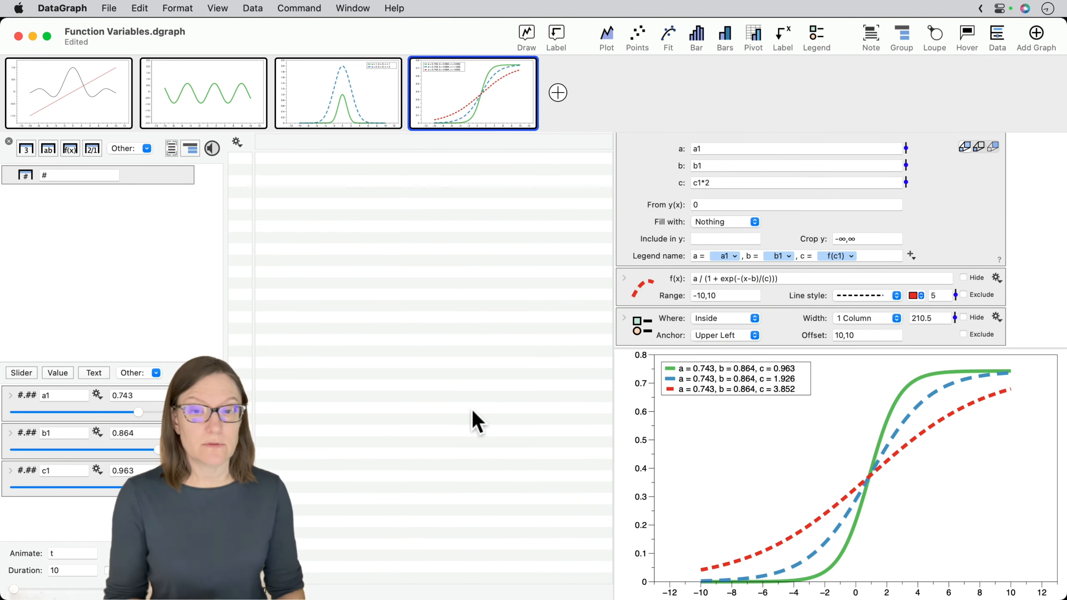
- Adjust the shared sliders to about 0.9 for b1, 0.261 for c1 and 0.523 for a1
{"action": "left_click_drag", "start_coordinate": [158, 449], "coordinate": [58, 488]}
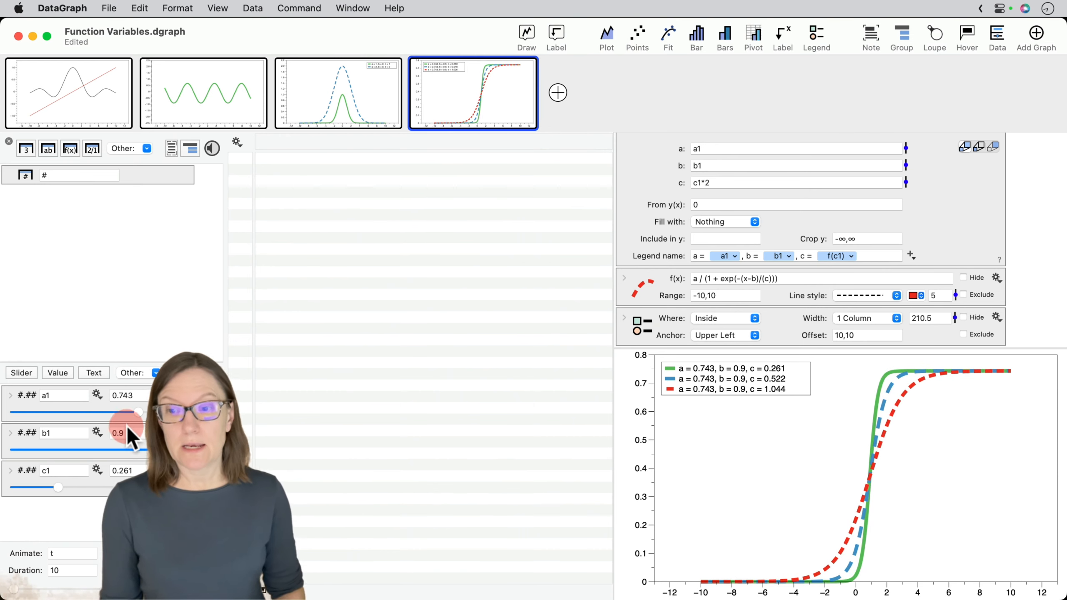
{"action": "left_click_drag", "start_coordinate": [139, 411], "coordinate": [104, 409]}
- Make the y-axis include the value 2 through its axis settings
{"action": "left_click", "coordinate": [626, 447]}
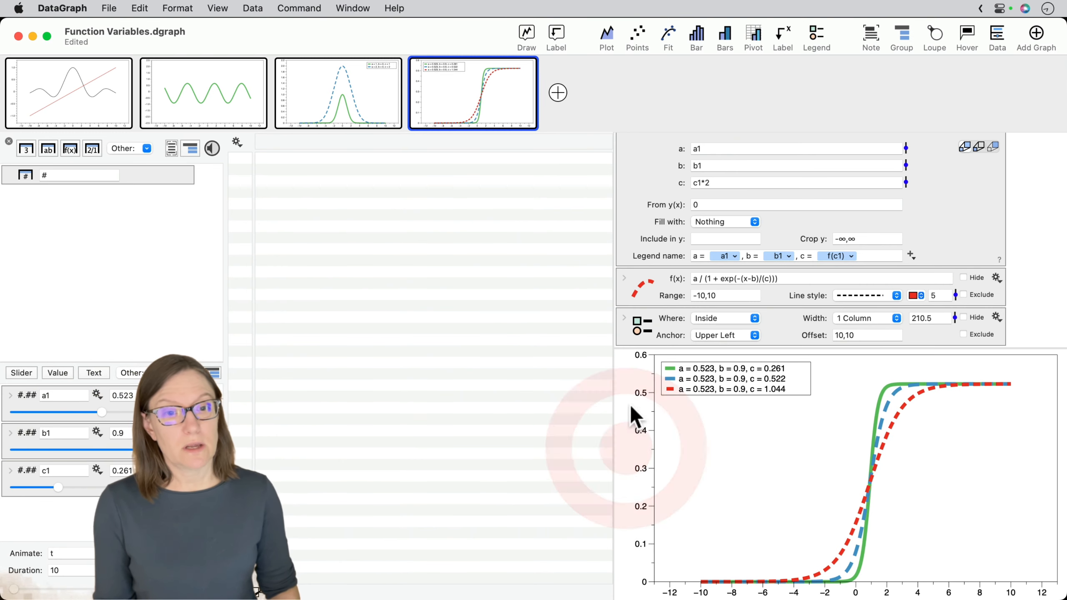
{"action": "left_click", "coordinate": [639, 433]}
{"action": "left_click", "coordinate": [577, 412]}
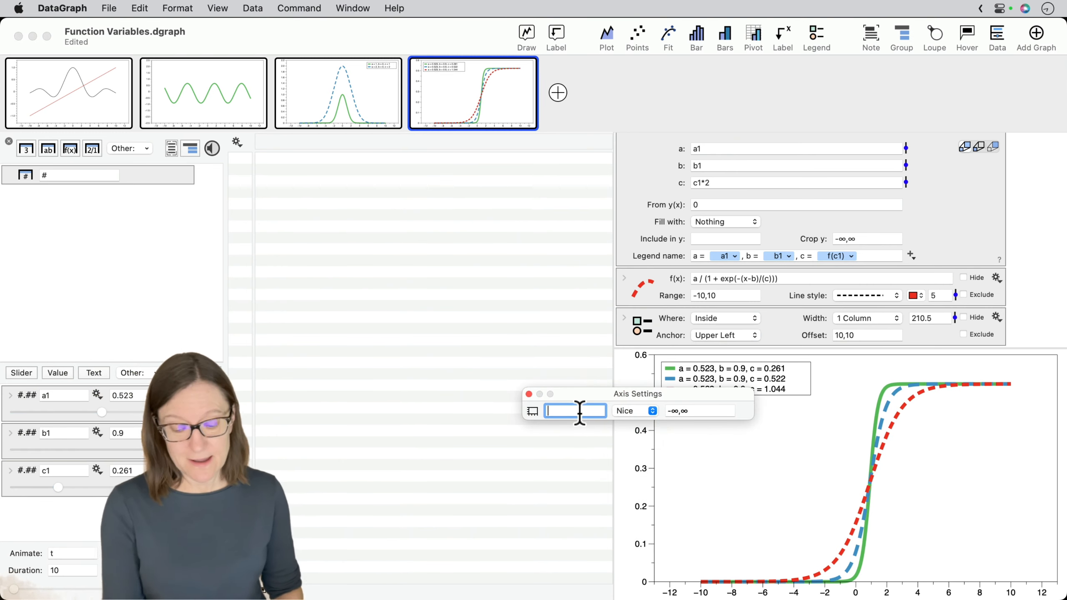
{"action": "type", "text": "2"}
{"action": "key", "text": "Return"}
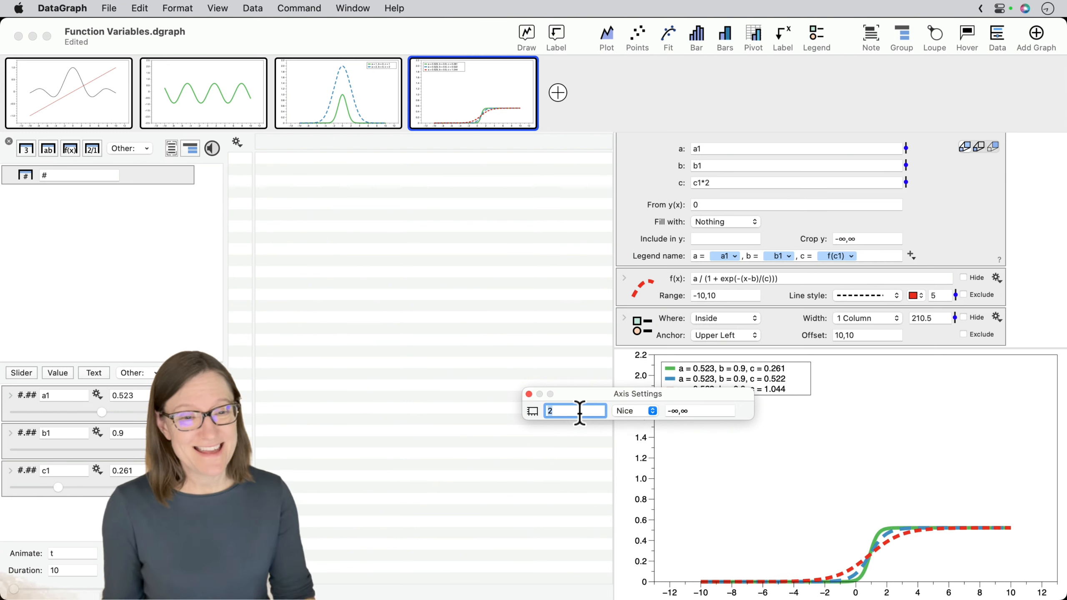
{"action": "left_click", "coordinate": [529, 394]}
- Set the a1 slider's range to 0,2 and move the slider to about 1.34
{"action": "left_click_drag", "start_coordinate": [100, 413], "coordinate": [189, 412]}
{"action": "left_click", "coordinate": [11, 396]}
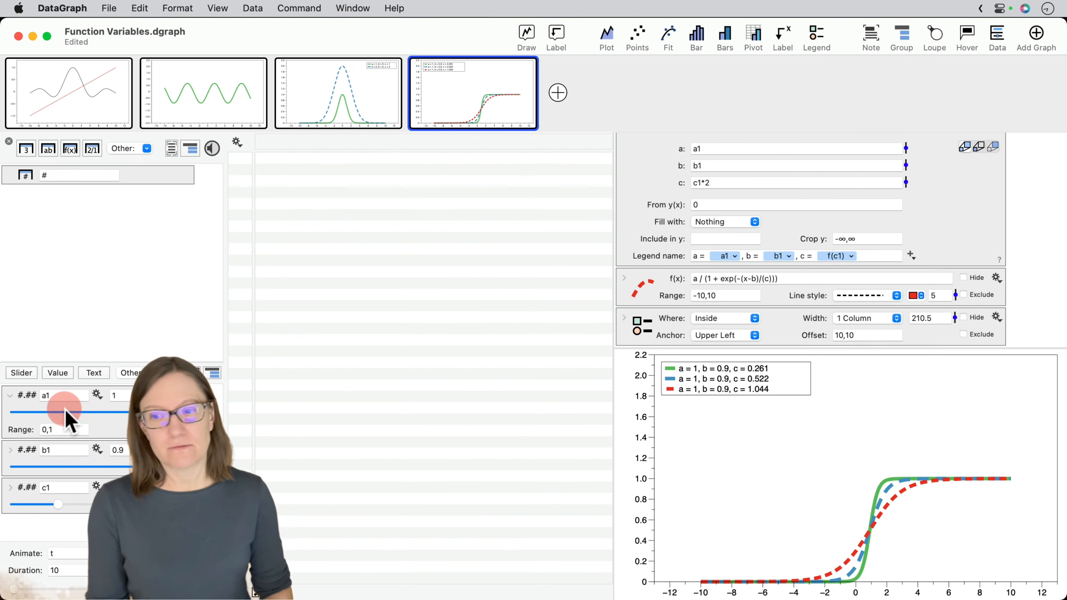
{"action": "left_click", "coordinate": [63, 429]}
{"action": "key", "text": "BackSpace"}
{"action": "type", "text": "2"}
{"action": "key", "text": "Return"}
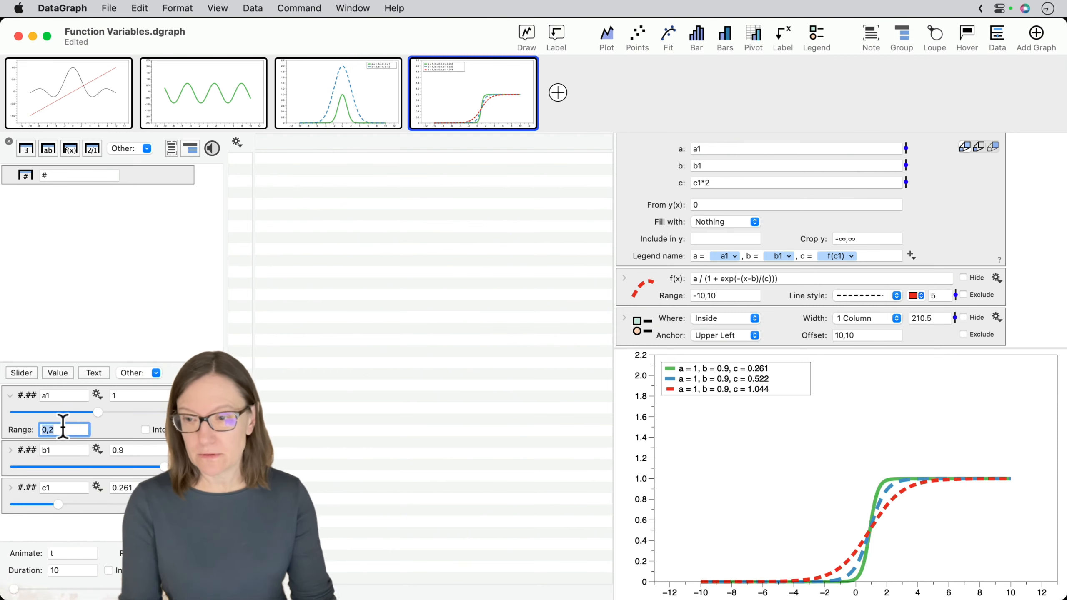
{"action": "left_click_drag", "start_coordinate": [97, 412], "coordinate": [126, 413]}
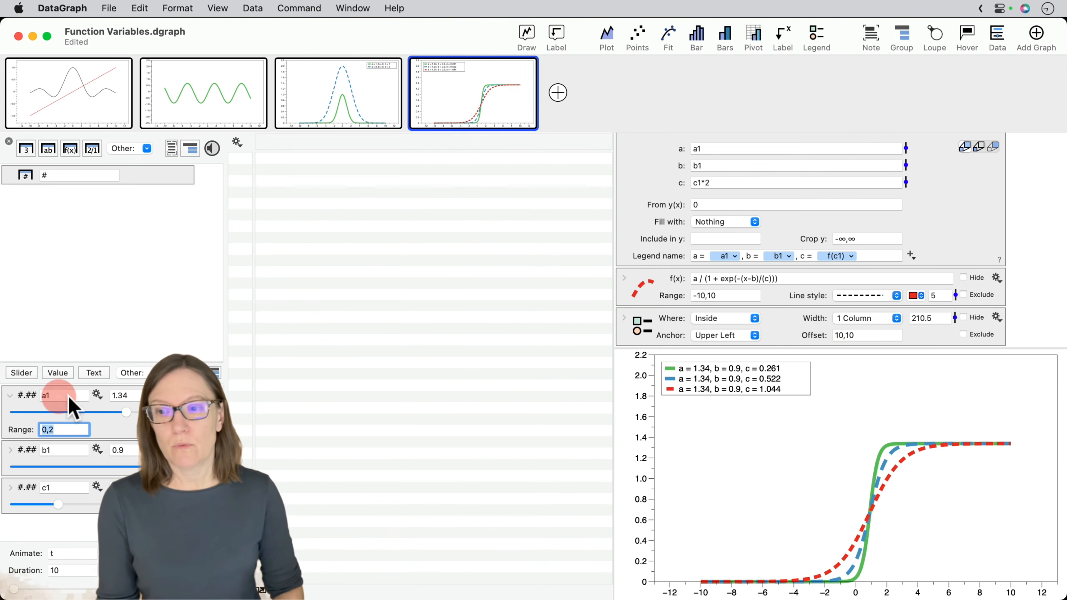
{"action": "left_click", "coordinate": [10, 395]}
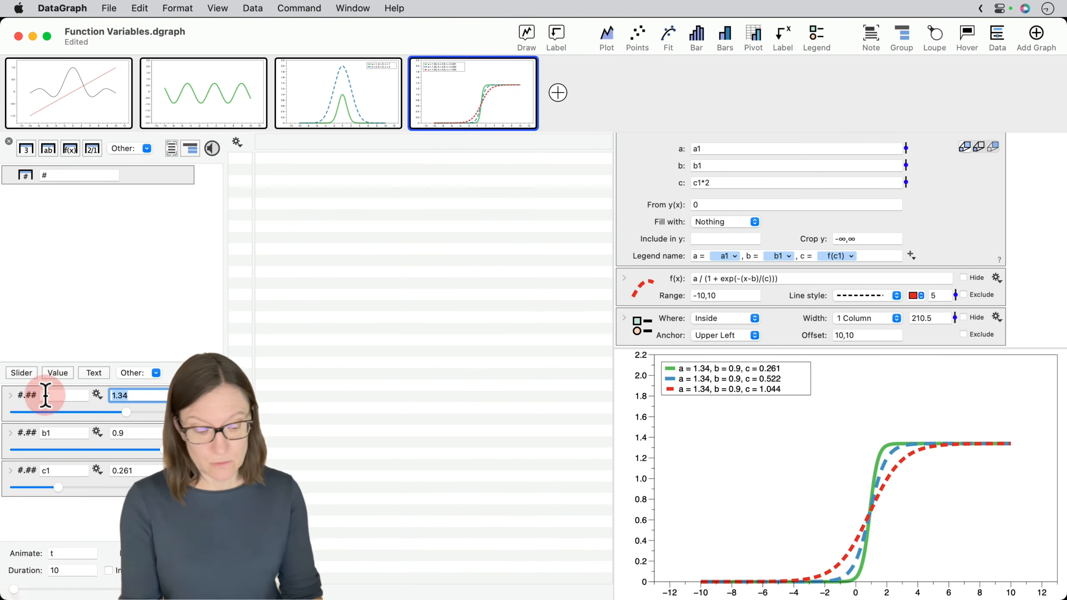
- Set the variable values to 1 for a1, 0 for b1 and 1 for c1
{"action": "type", "text": "1"}
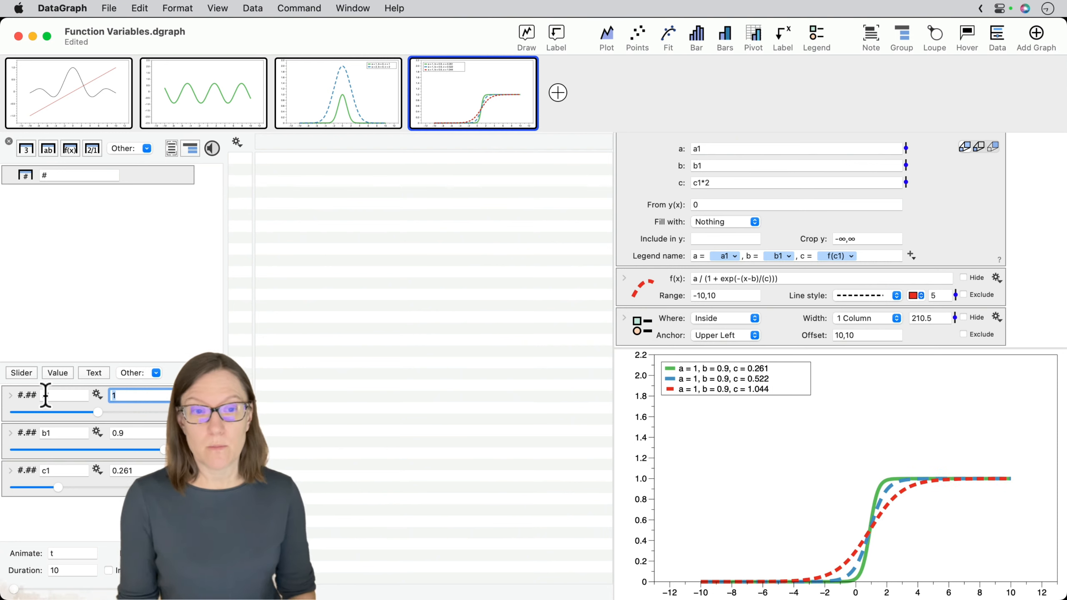
{"action": "left_click", "coordinate": [139, 433]}
{"action": "type", "text": "0"}
{"action": "key", "text": "Return"}
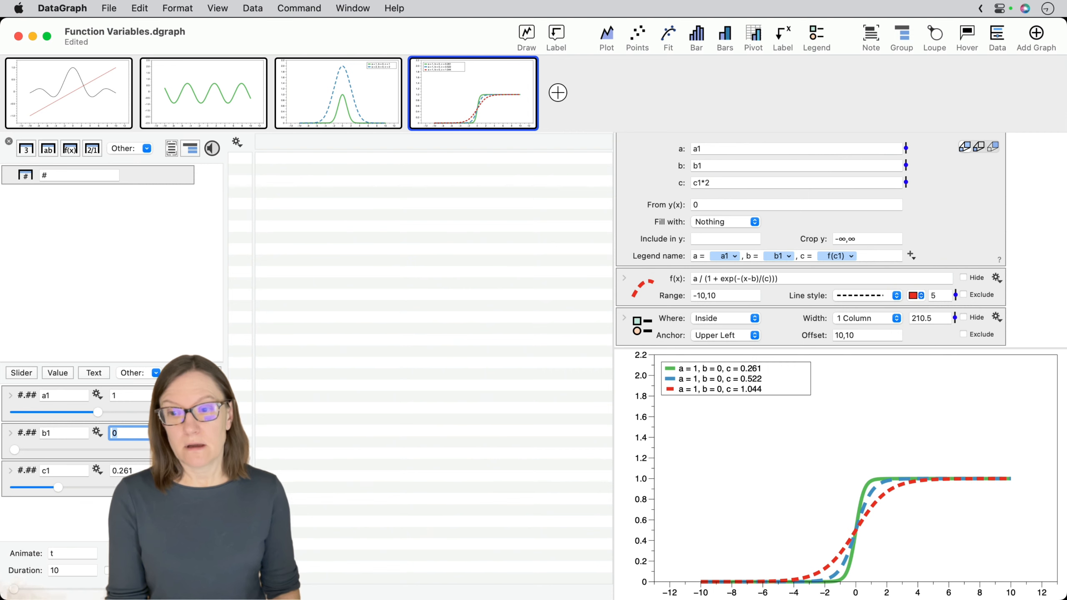
{"action": "left_click", "coordinate": [140, 469]}
{"action": "type", "text": "1"}
{"action": "key", "text": "Return"}
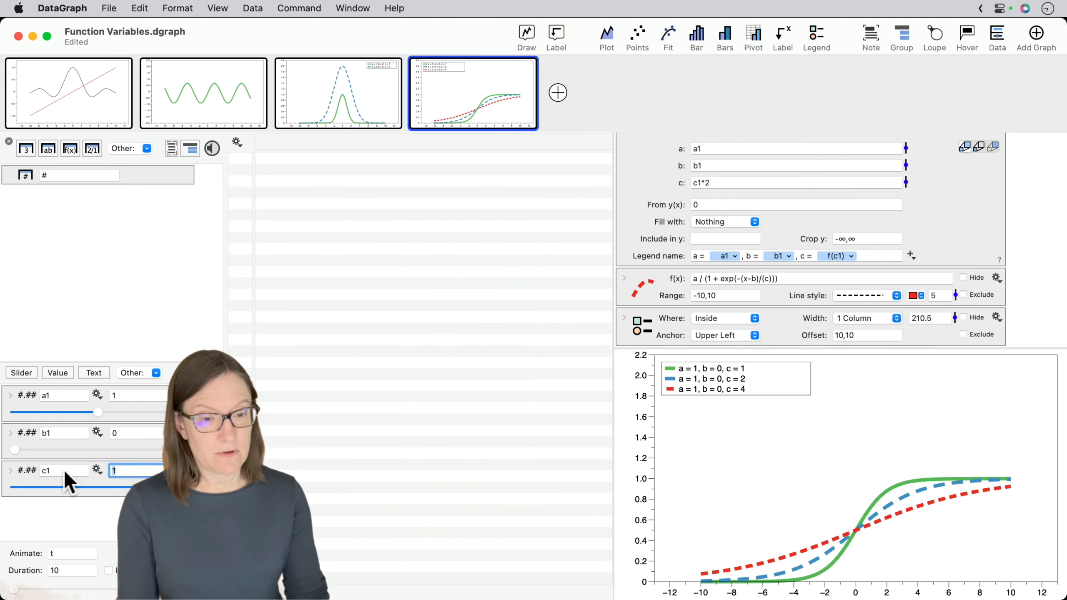
- Remove the included value 2 from the y-axis settings so the axis fits the Sigmoid curves
{"action": "left_click", "coordinate": [643, 472]}
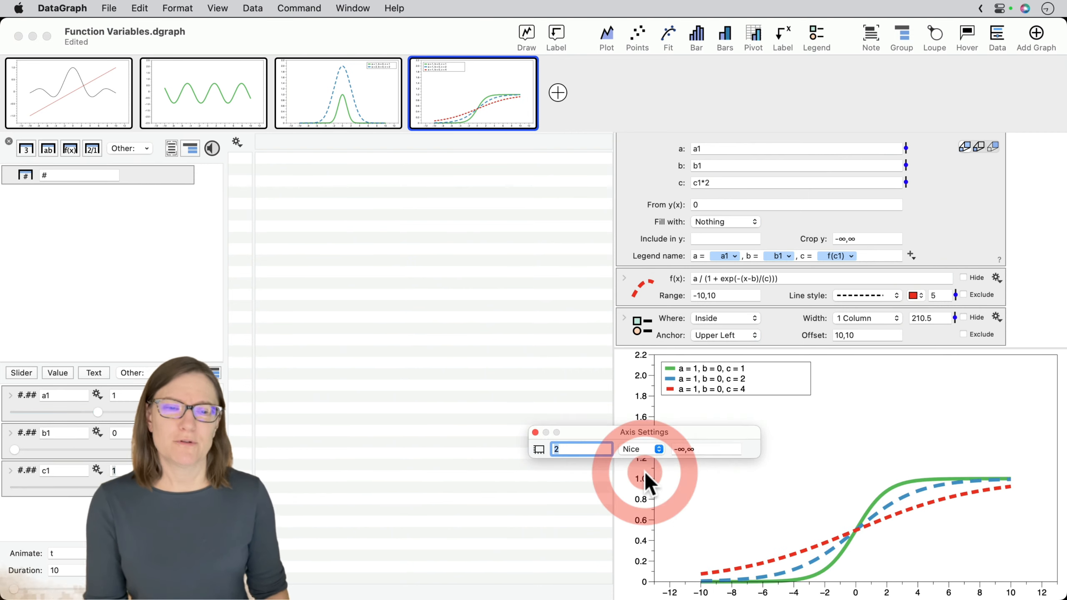
{"action": "left_click", "coordinate": [577, 448]}
{"action": "left_click", "coordinate": [572, 451]}
{"action": "left_click_drag", "start_coordinate": [572, 451], "coordinate": [521, 448]}
{"action": "key", "text": "BackSpace"}
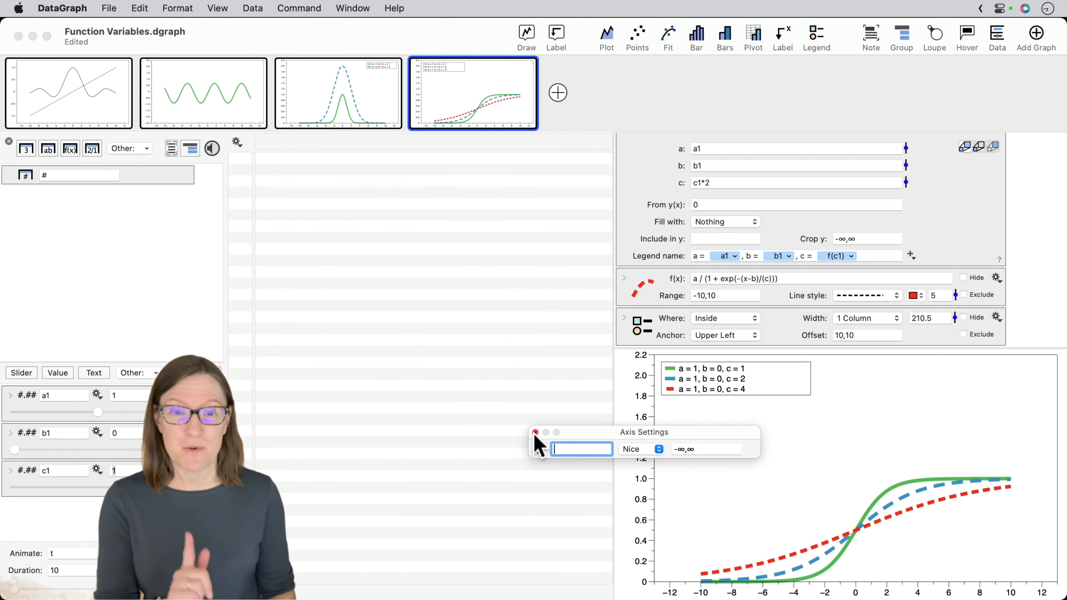
{"action": "left_click", "coordinate": [536, 432]}
{"action": "mouse_move", "coordinate": [974, 383]}
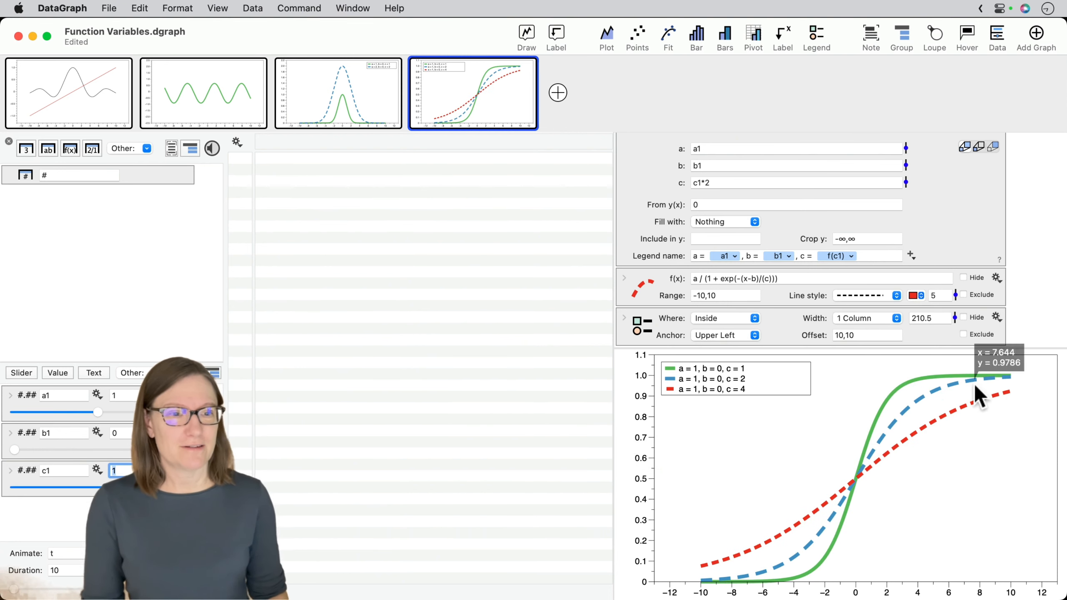